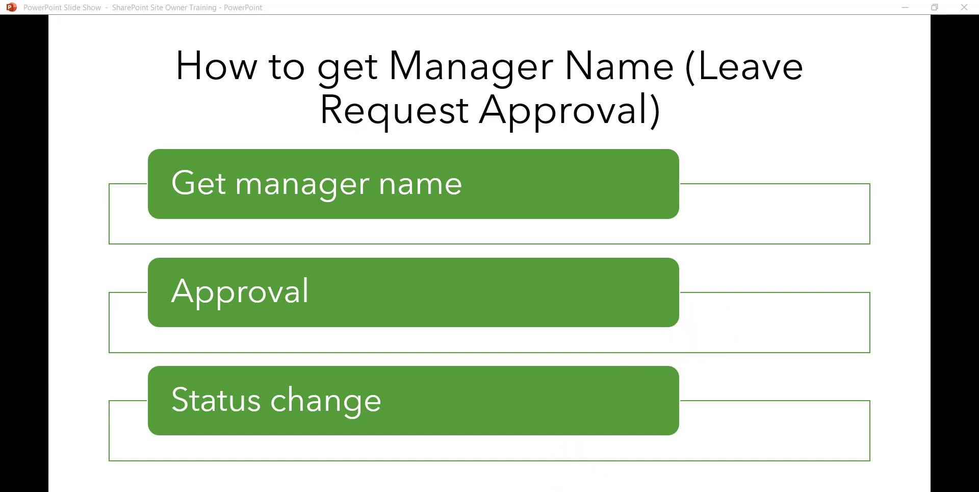
{"action": "left_click", "coordinate": [364, 454]}
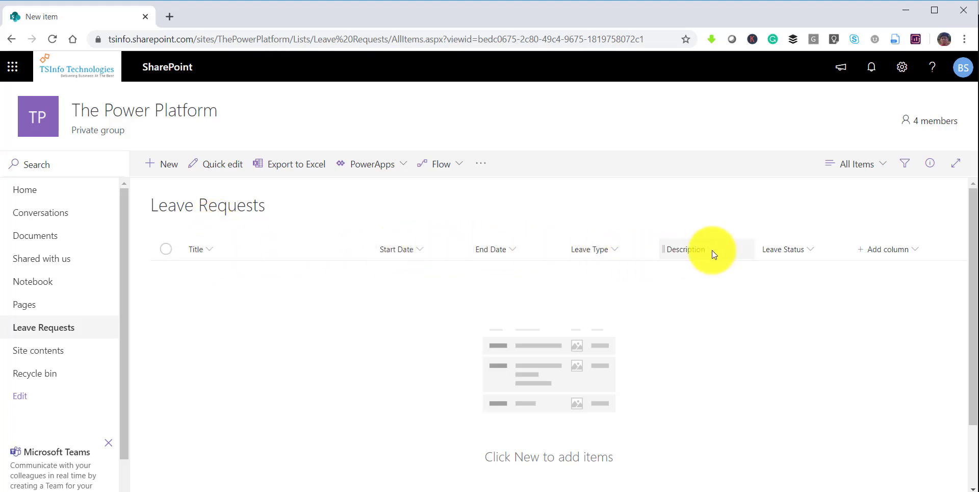
{"action": "left_click", "coordinate": [812, 250]}
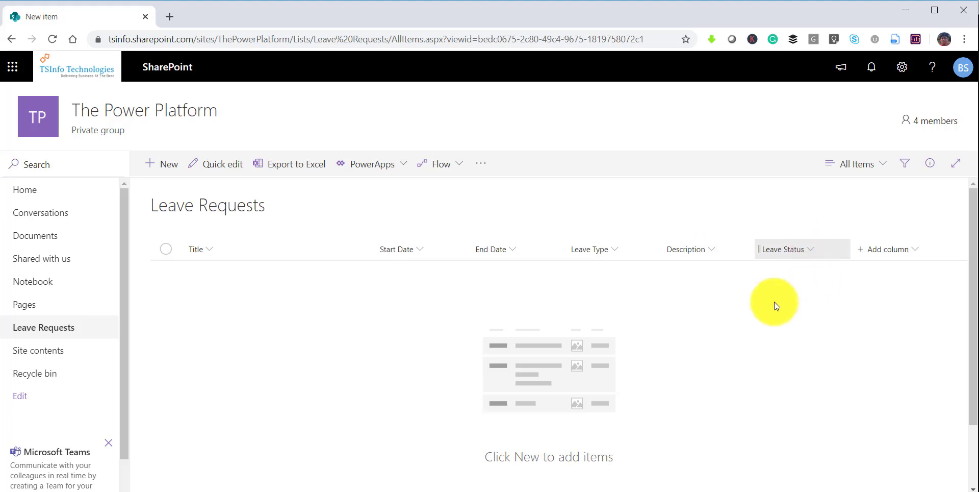
{"action": "left_click", "coordinate": [755, 291]}
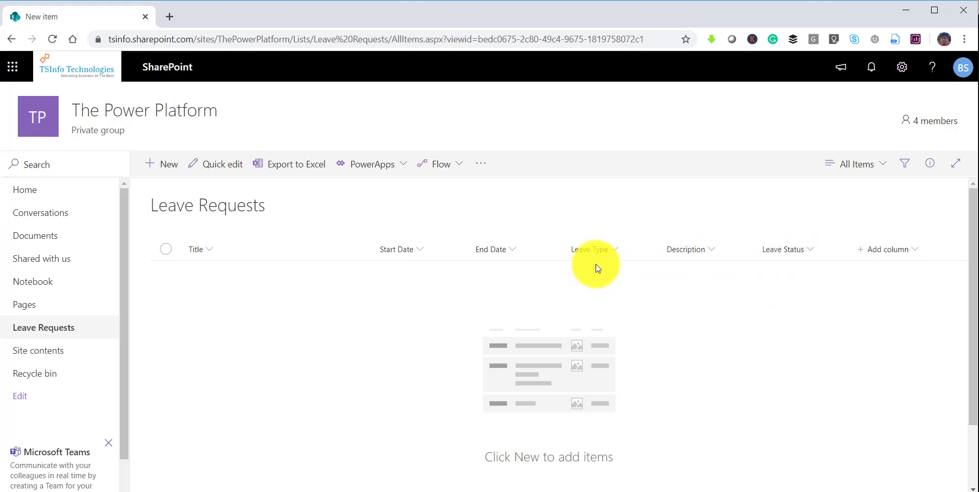
Examine the new item form of the Leave Requests list and its Leave Status options, and close it without saving
{"action": "left_click", "coordinate": [162, 164]}
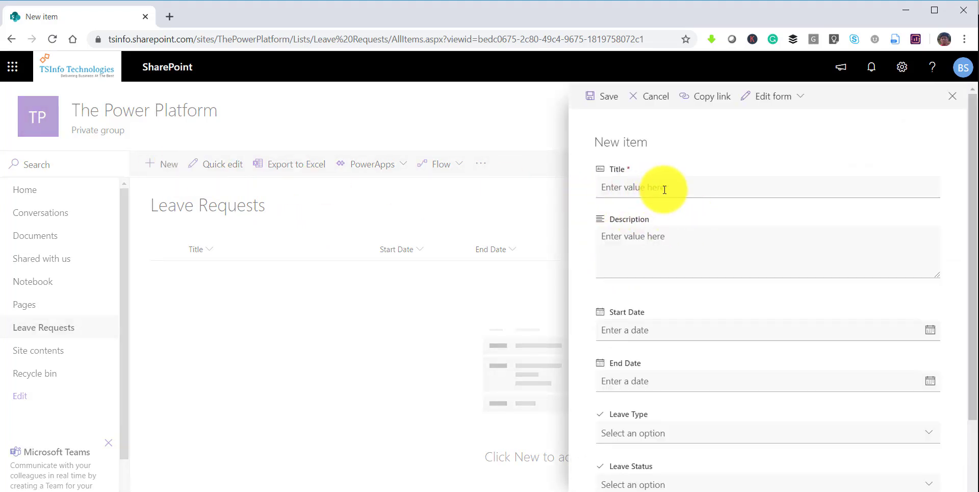
{"action": "scroll", "coordinate": [707, 355], "scroll_direction": "down", "scroll_amount": 2}
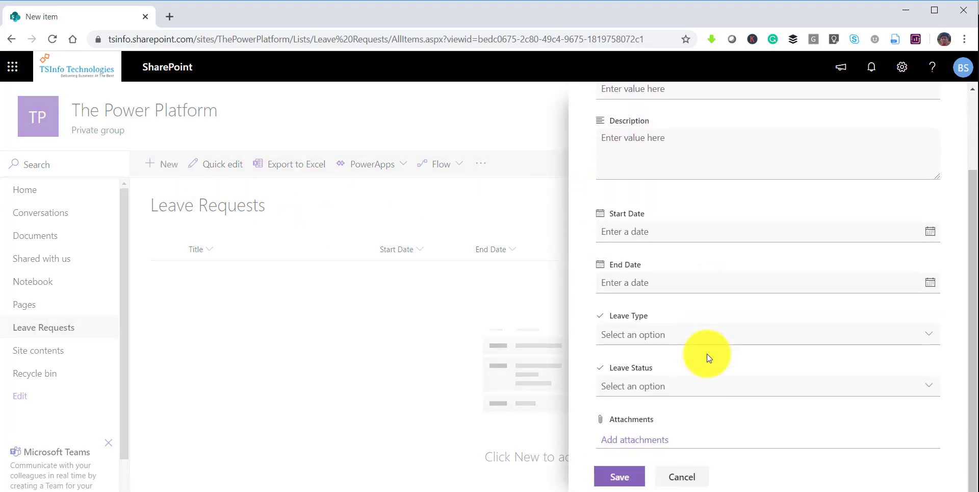
{"action": "left_click", "coordinate": [659, 386]}
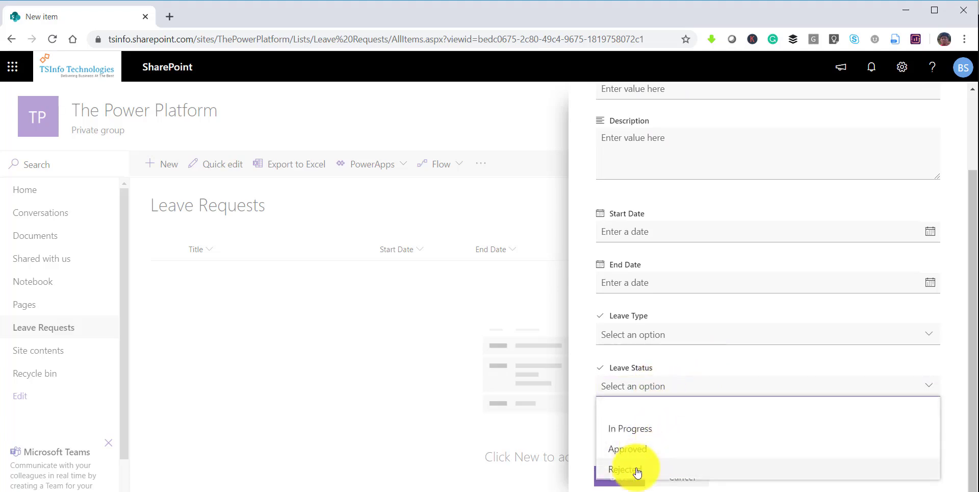
{"action": "left_click", "coordinate": [457, 336]}
{"action": "scroll", "coordinate": [908, 204], "scroll_direction": "up", "scroll_amount": 2}
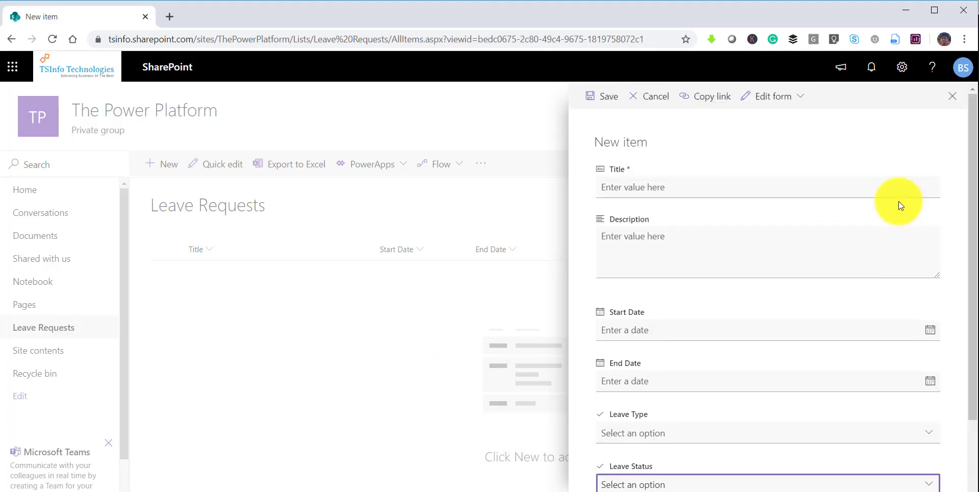
{"action": "scroll", "coordinate": [836, 250], "scroll_direction": "down", "scroll_amount": 2}
{"action": "left_click", "coordinate": [664, 459]}
{"action": "left_click", "coordinate": [673, 476]}
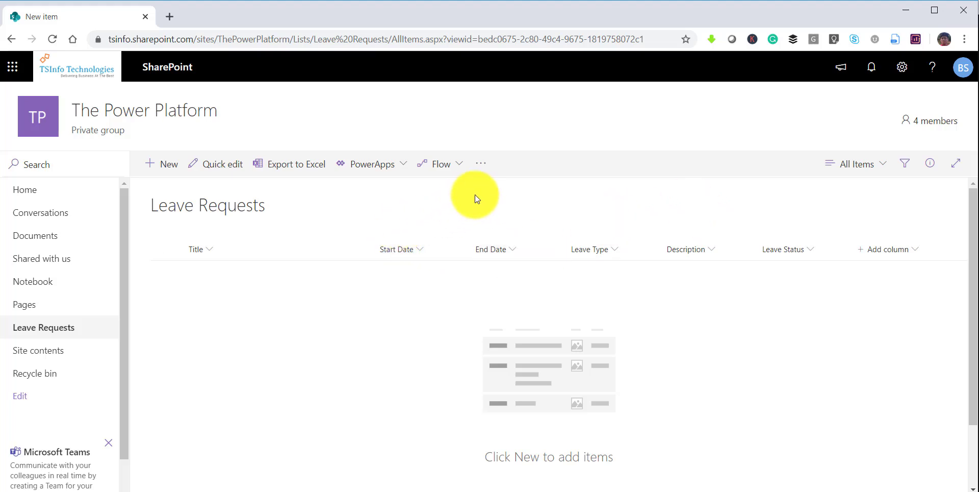
{"action": "left_click", "coordinate": [460, 167]}
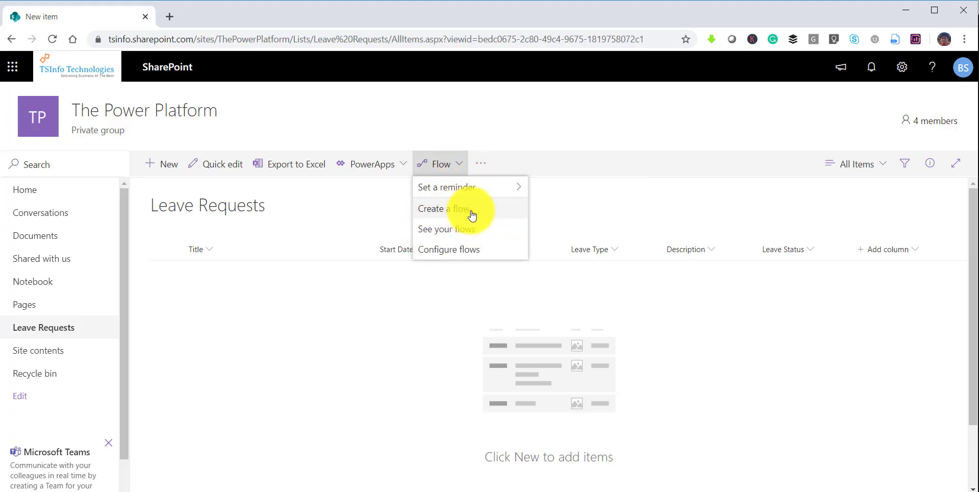
{"action": "left_click", "coordinate": [589, 199]}
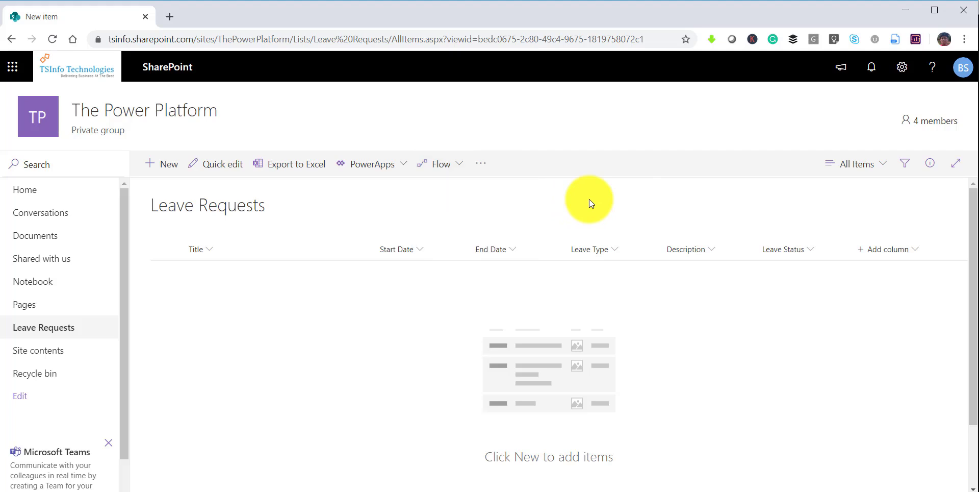
Open Power Automate in a new browser tab and view the available ways to create a flow
{"action": "left_click", "coordinate": [169, 15]}
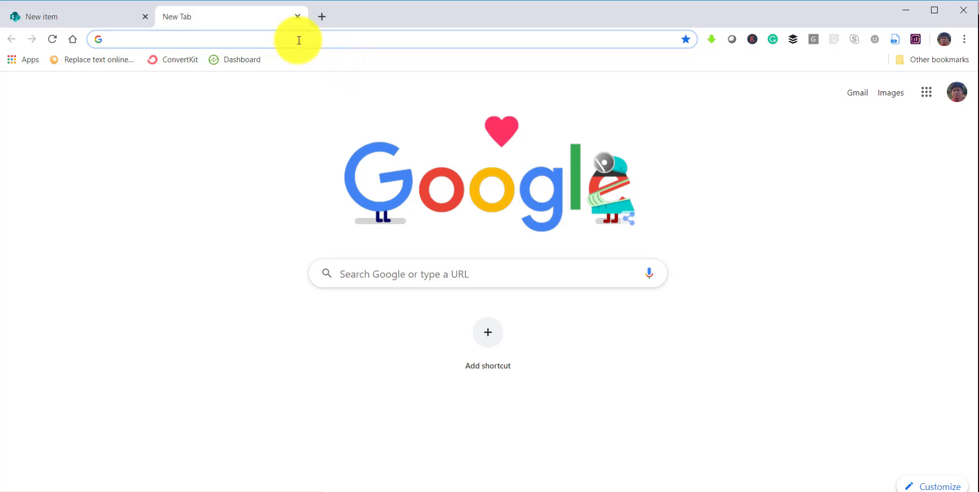
{"action": "type", "text": "flow"}
{"action": "key", "text": "Return"}
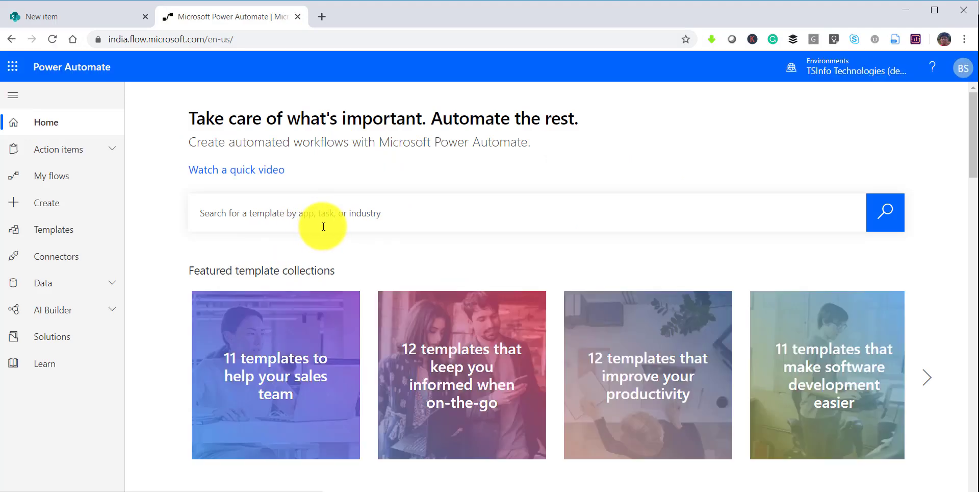
{"action": "left_click", "coordinate": [69, 206]}
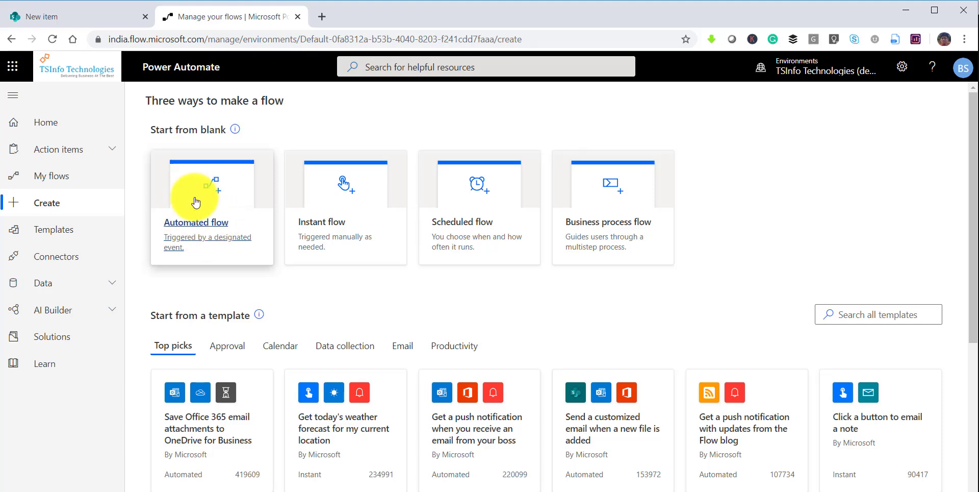
Create a flow for the SharePoint Leave Requests list from the "Request manager approval for a selected item" template
{"action": "left_click", "coordinate": [83, 19]}
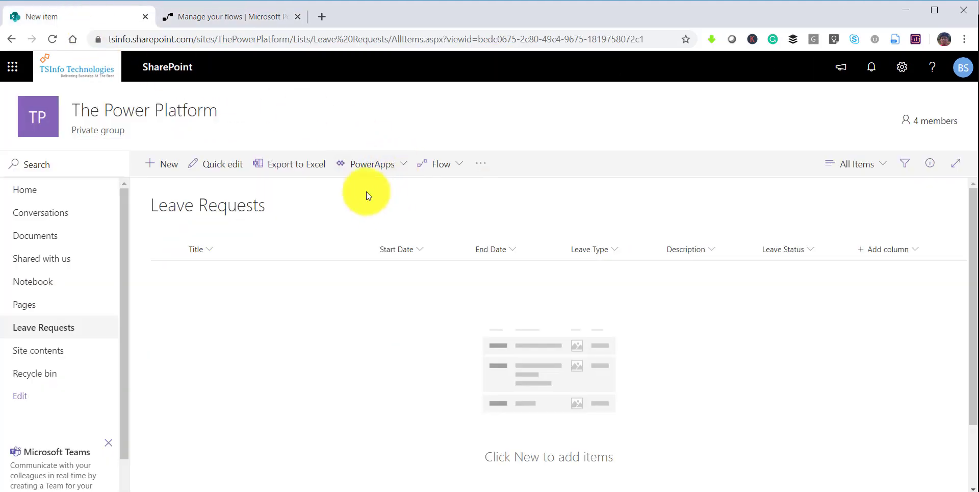
{"action": "left_click", "coordinate": [449, 165]}
{"action": "left_click", "coordinate": [467, 213]}
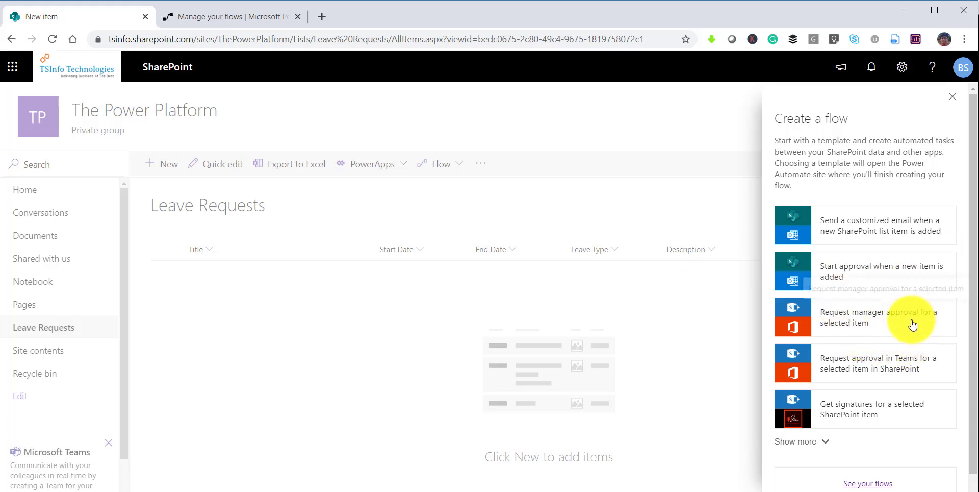
{"action": "left_click", "coordinate": [864, 323]}
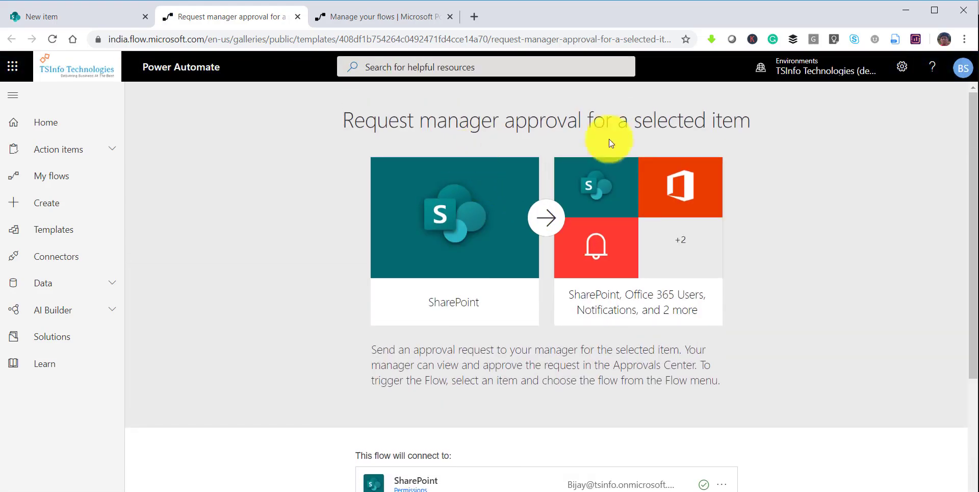
{"action": "scroll", "coordinate": [632, 309], "scroll_direction": "down", "scroll_amount": 3}
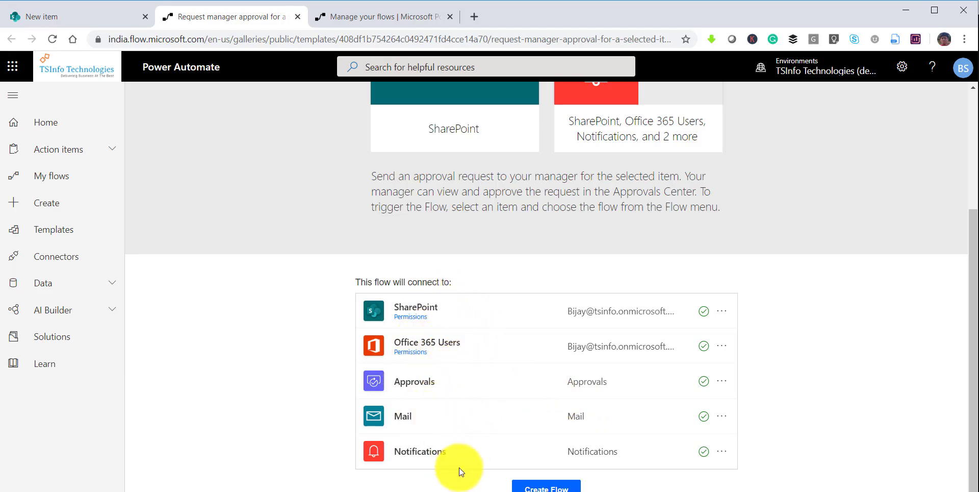
{"action": "left_click", "coordinate": [546, 486]}
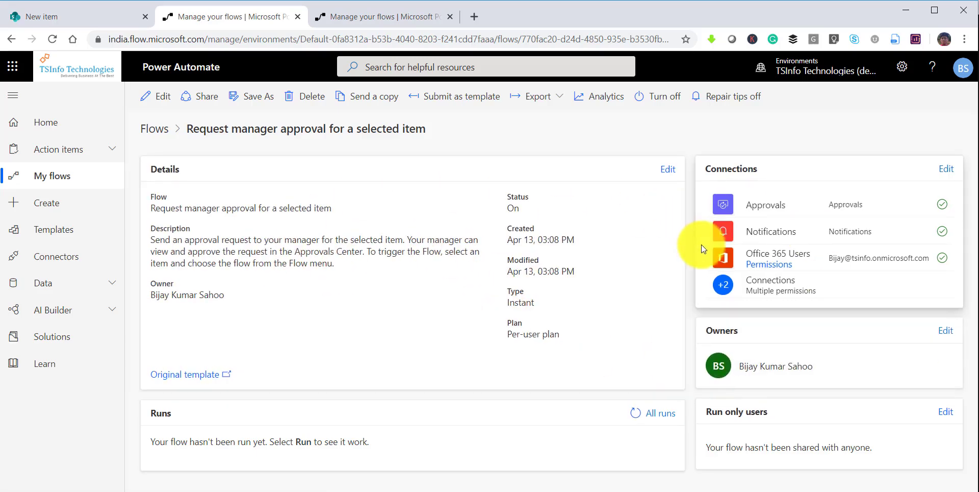
Open the manager approval flow for editing and examine its "For a selected item" trigger and "Get item" action
{"action": "left_click", "coordinate": [162, 96]}
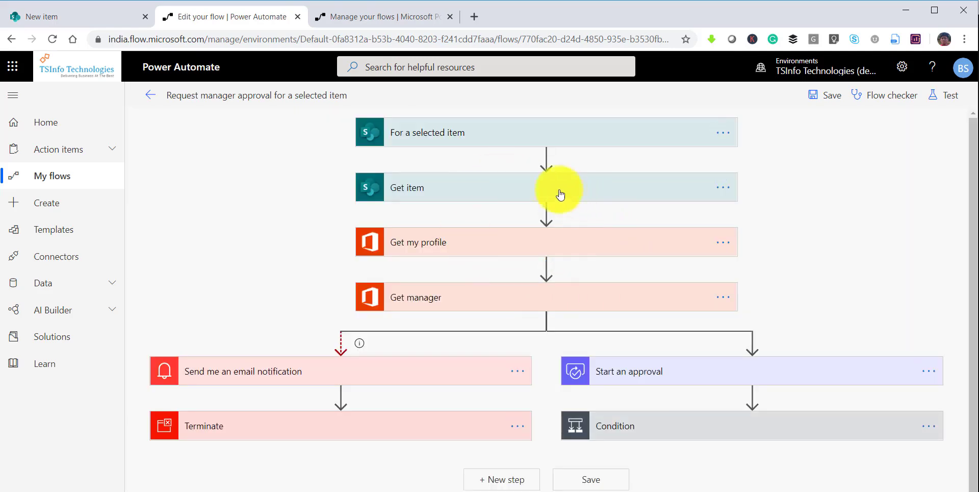
{"action": "left_click", "coordinate": [482, 136]}
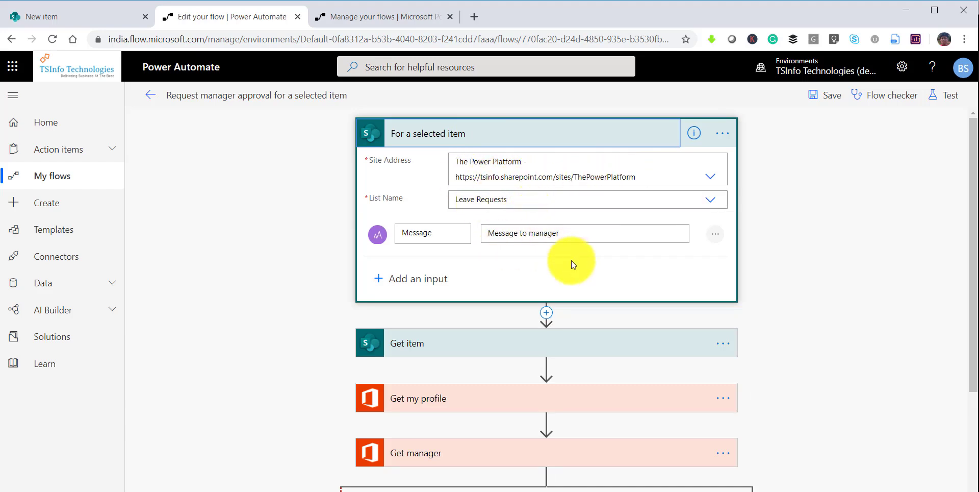
{"action": "scroll", "coordinate": [567, 288], "scroll_direction": "down", "scroll_amount": 3}
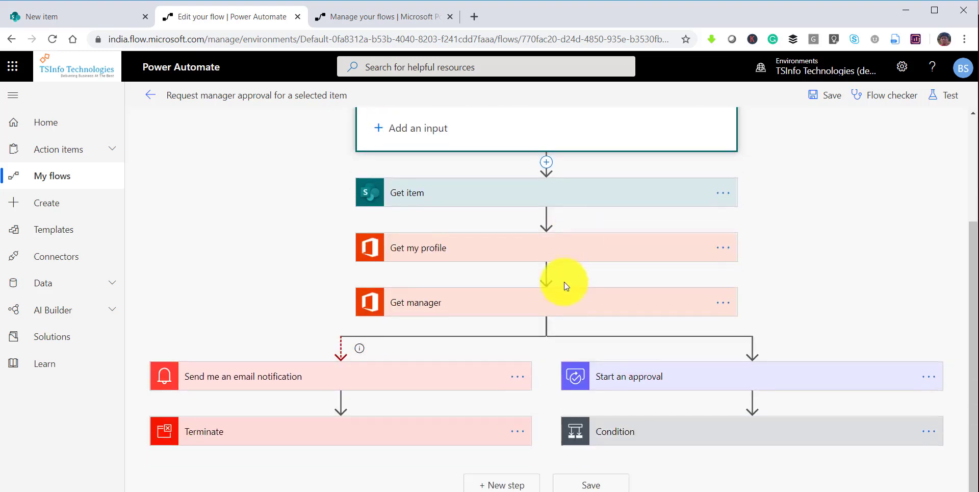
{"action": "left_click", "coordinate": [526, 200]}
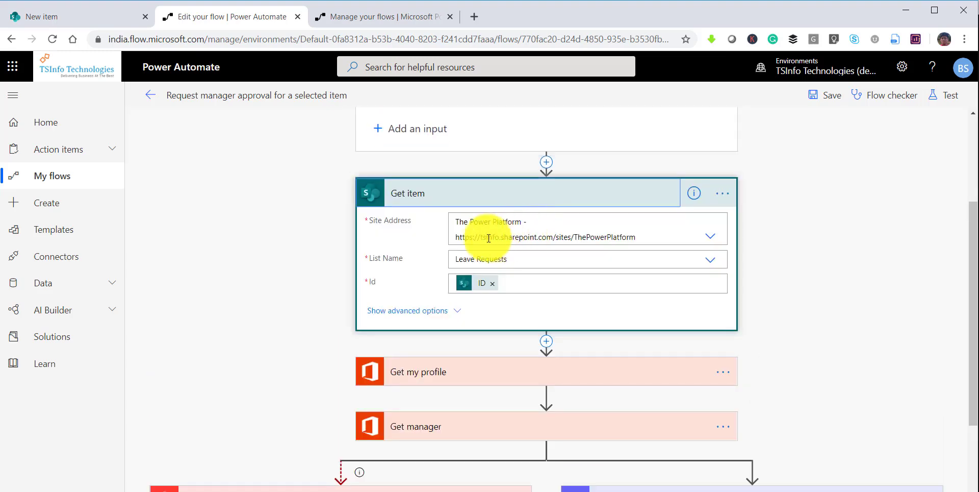
{"action": "left_click", "coordinate": [495, 202]}
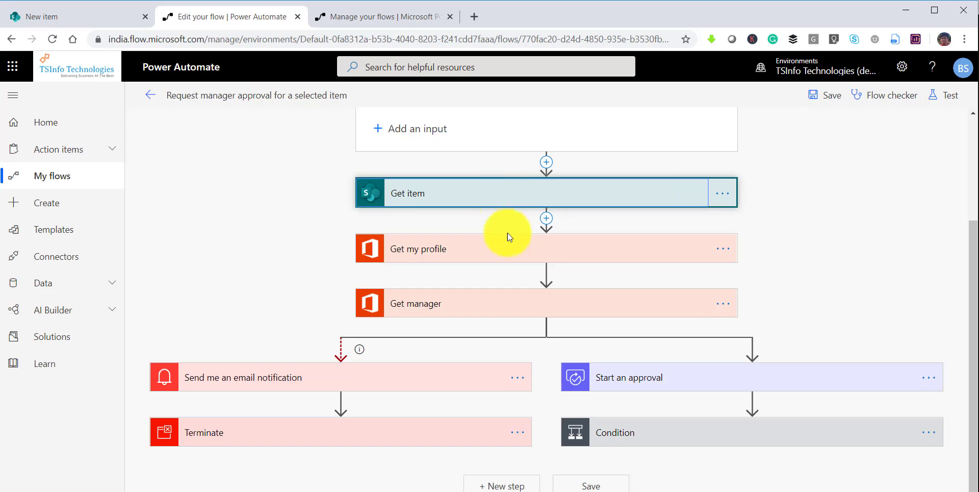
Examine the "Get my profile" action with its advanced options and the user field of the "Get manager" action
{"action": "left_click", "coordinate": [482, 254]}
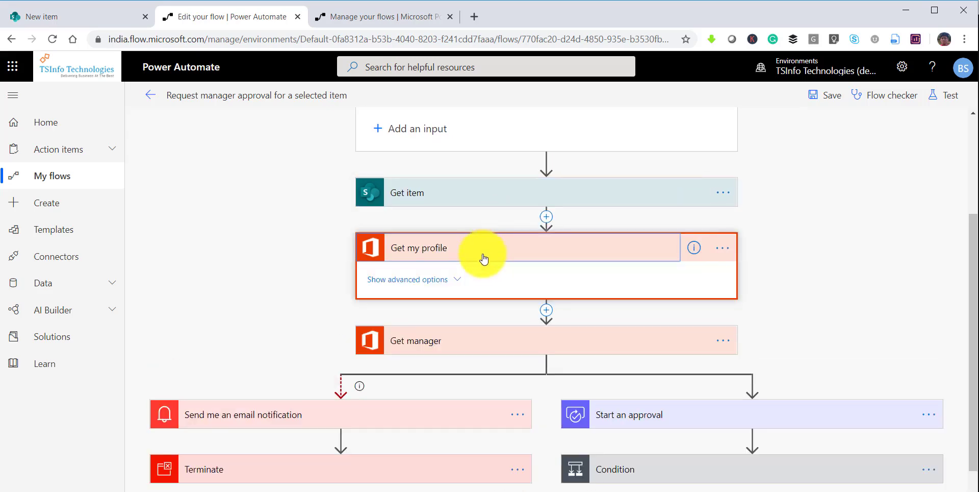
{"action": "left_click", "coordinate": [459, 280]}
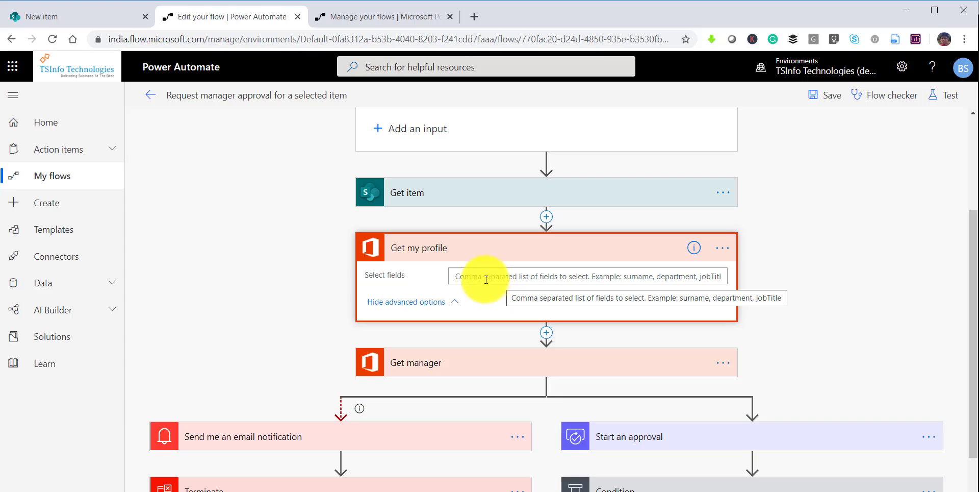
{"action": "left_click", "coordinate": [455, 301]}
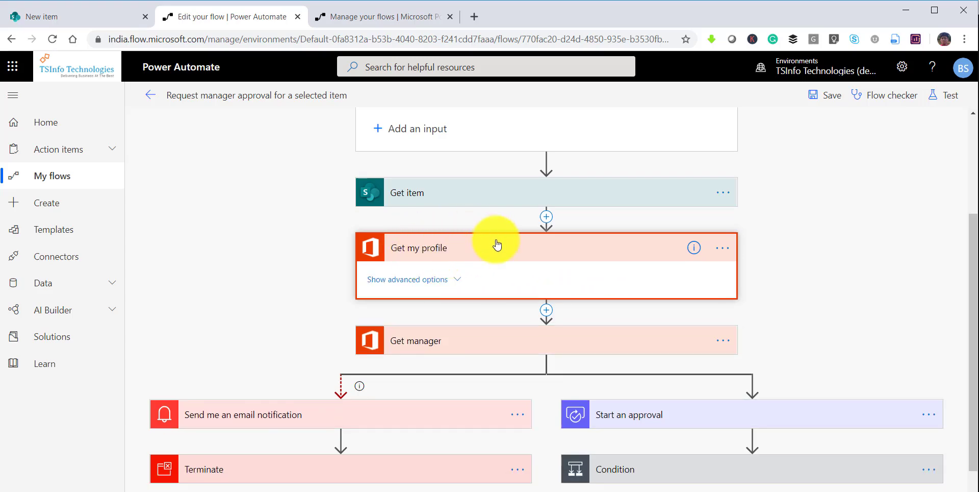
{"action": "left_click", "coordinate": [522, 338]}
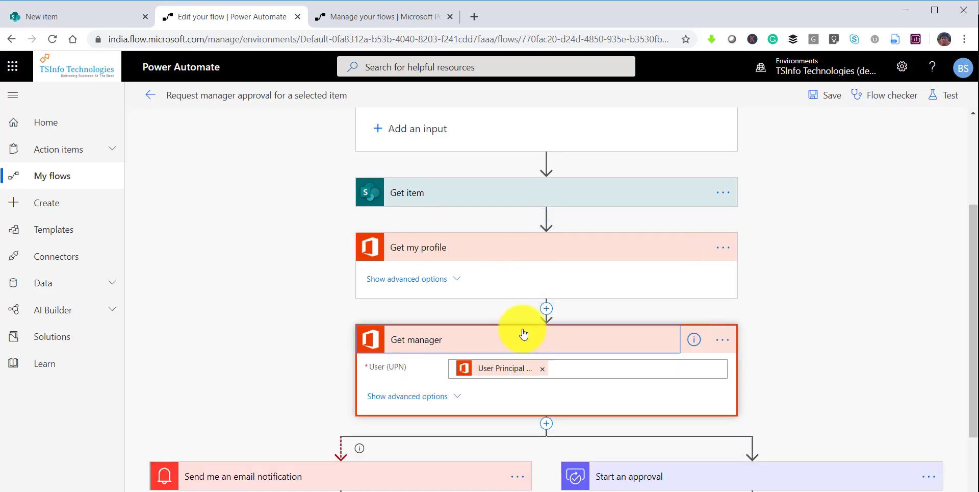
{"action": "scroll", "coordinate": [524, 335], "scroll_direction": "down", "scroll_amount": 1}
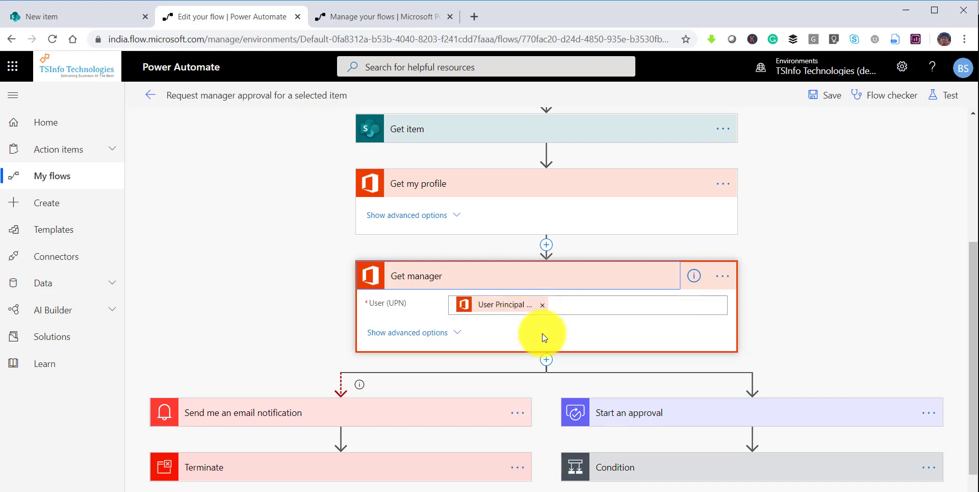
{"action": "scroll", "coordinate": [542, 333], "scroll_direction": "down", "scroll_amount": 1}
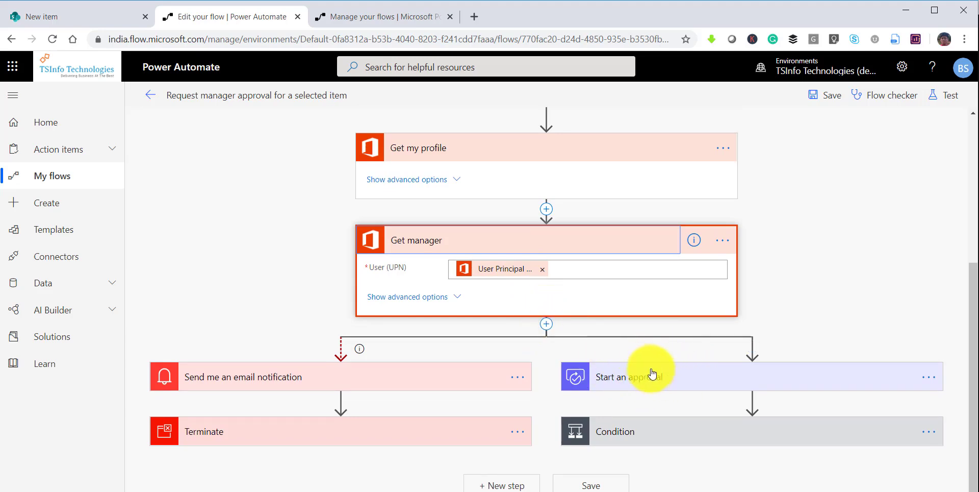
Examine the "Start an approval" settings, the Condition's yes and no branches, and the rejection email action
{"action": "left_click", "coordinate": [668, 379]}
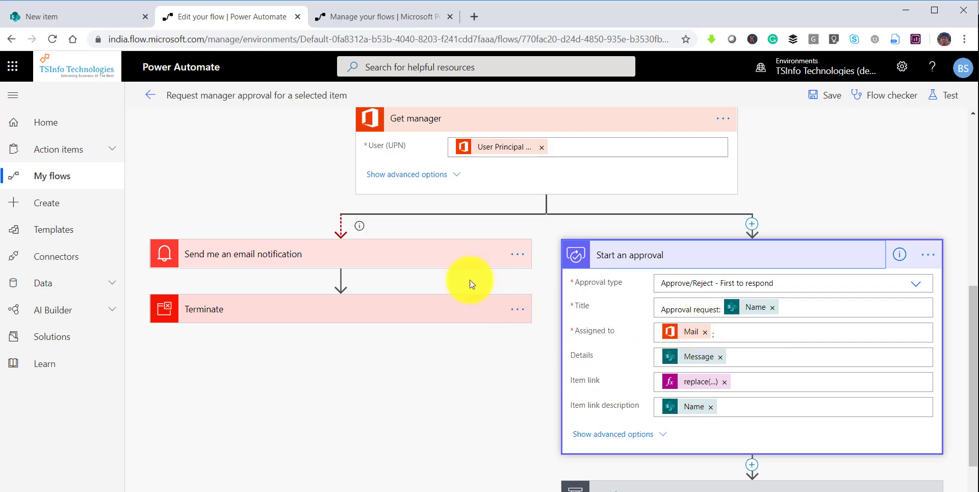
{"action": "scroll", "coordinate": [466, 274], "scroll_direction": "down", "scroll_amount": 1}
{"action": "left_click", "coordinate": [713, 429]}
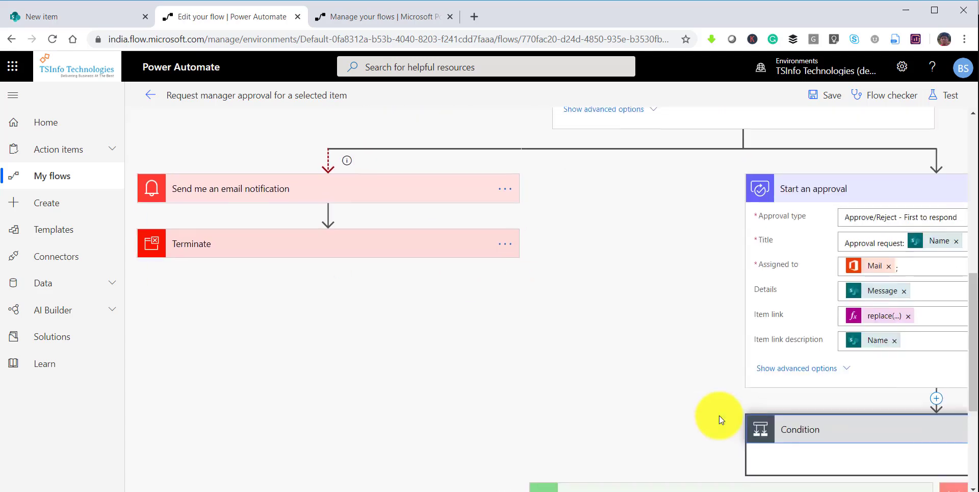
{"action": "scroll", "coordinate": [720, 415], "scroll_direction": "down", "scroll_amount": 4}
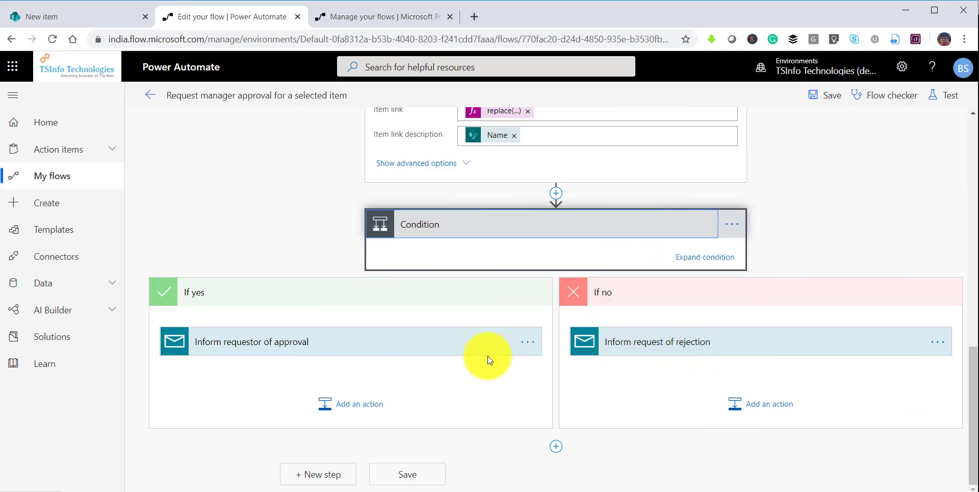
{"action": "left_click", "coordinate": [687, 352]}
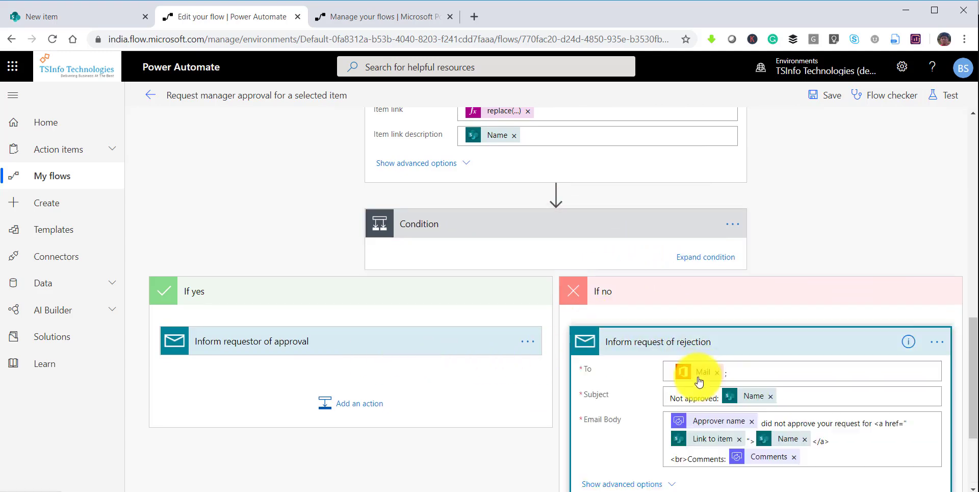
{"action": "scroll", "coordinate": [686, 362], "scroll_direction": "down", "scroll_amount": 3}
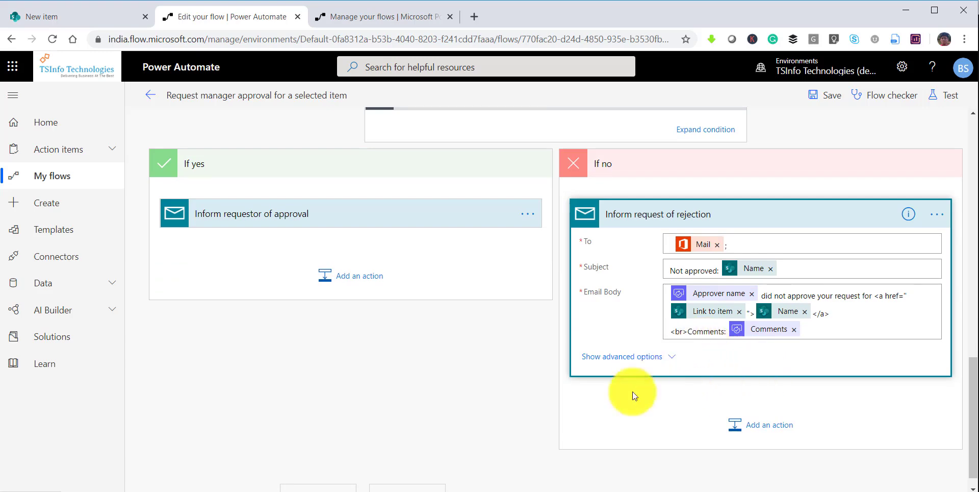
{"action": "scroll", "coordinate": [615, 455], "scroll_direction": "down", "scroll_amount": 1}
{"action": "left_click_drag", "start_coordinate": [587, 489], "coordinate": [361, 490]}
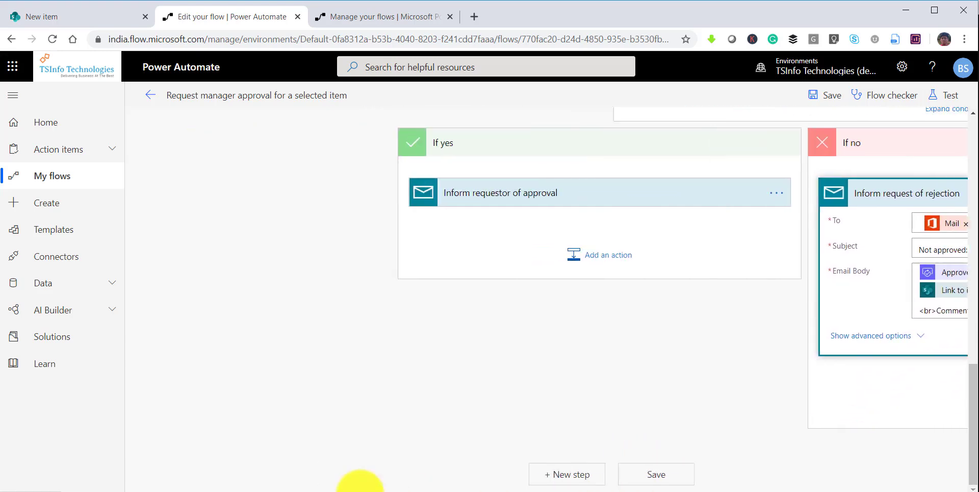
Leave the flow editor without saving and delete the "Request manager approval for a selected item" flow
{"action": "scroll", "coordinate": [748, 292], "scroll_direction": "up", "scroll_amount": 8}
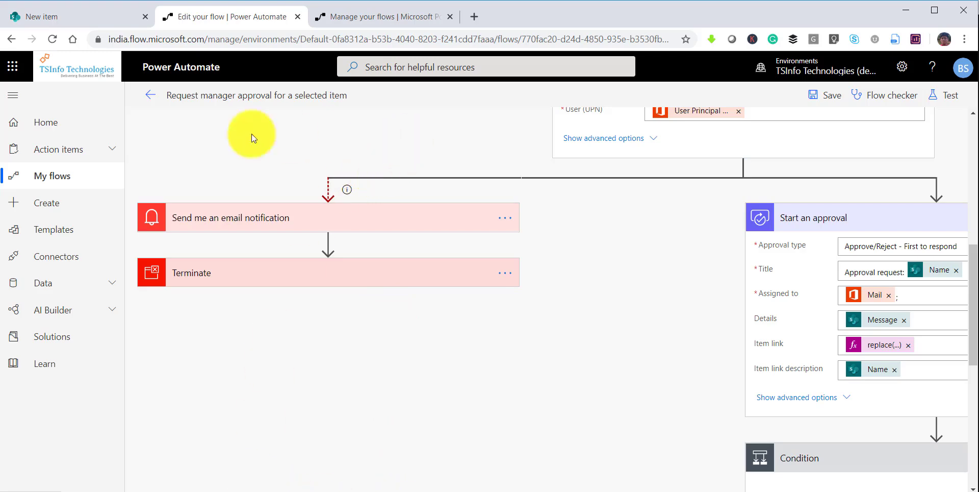
{"action": "left_click", "coordinate": [149, 96]}
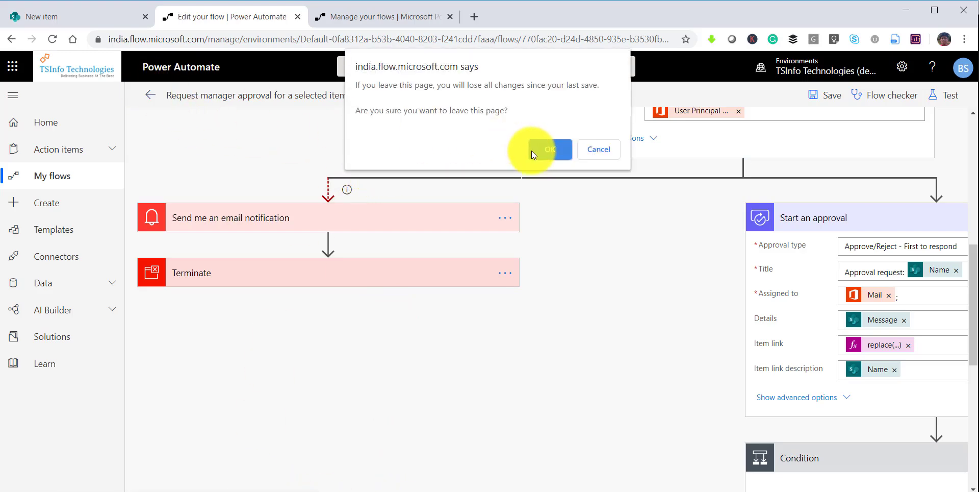
{"action": "left_click", "coordinate": [542, 148]}
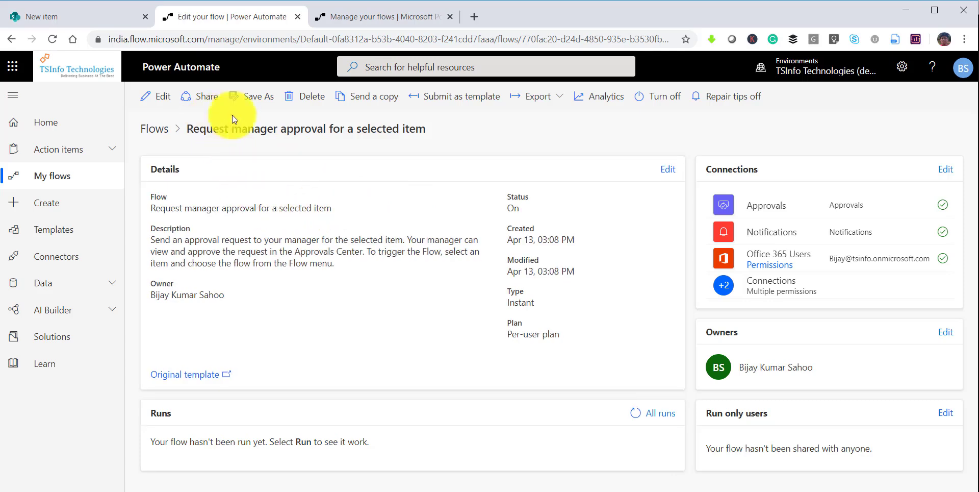
{"action": "left_click", "coordinate": [313, 97]}
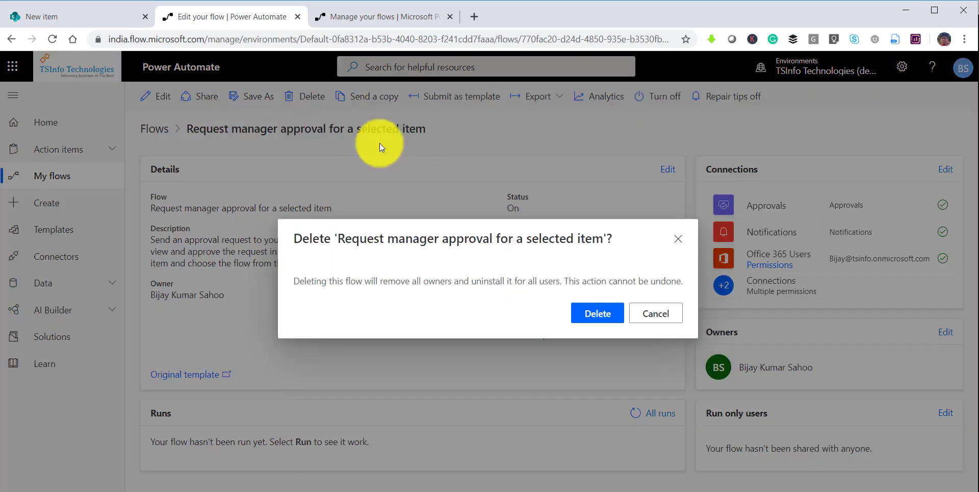
{"action": "left_click", "coordinate": [594, 321]}
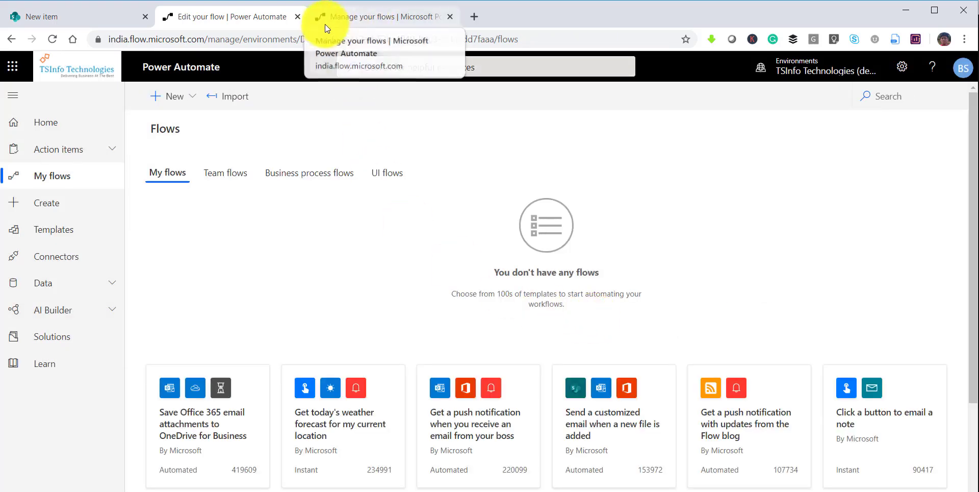
Close the open Power Automate pages and reload the SharePoint Leave Requests list
{"action": "left_click", "coordinate": [298, 17]}
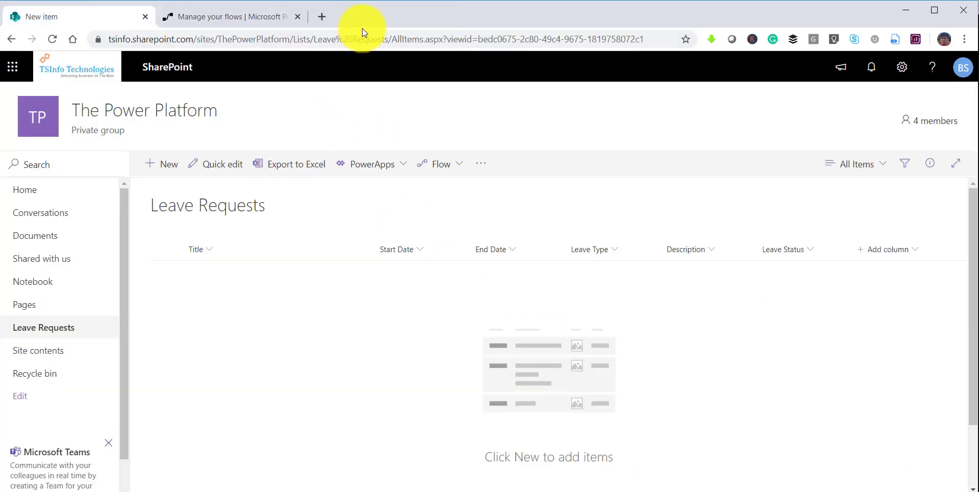
{"action": "left_click", "coordinate": [298, 17]}
{"action": "left_click", "coordinate": [272, 39]}
{"action": "key", "text": "Return"}
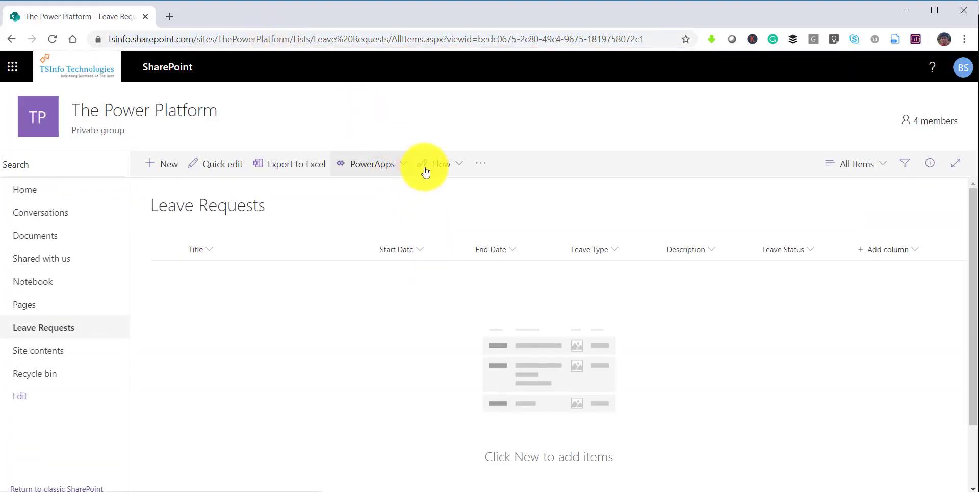
Create a flow for the Leave Requests list from the "Send a customized email when a new SharePoint list item is added" template
{"action": "left_click", "coordinate": [458, 164]}
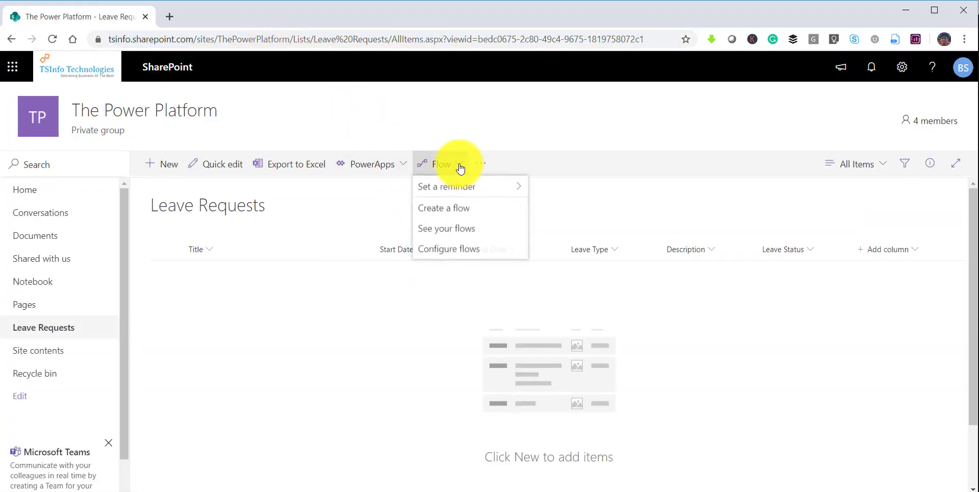
{"action": "left_click", "coordinate": [476, 211]}
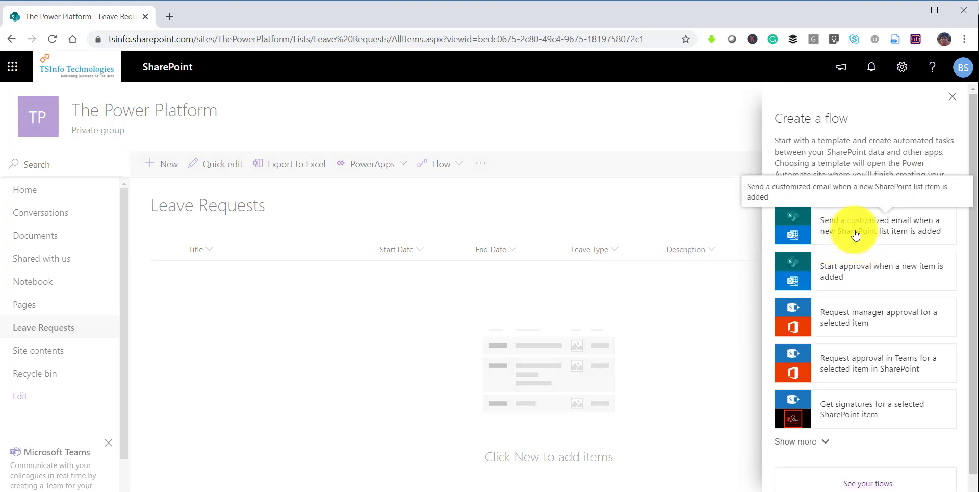
{"action": "left_click", "coordinate": [855, 235]}
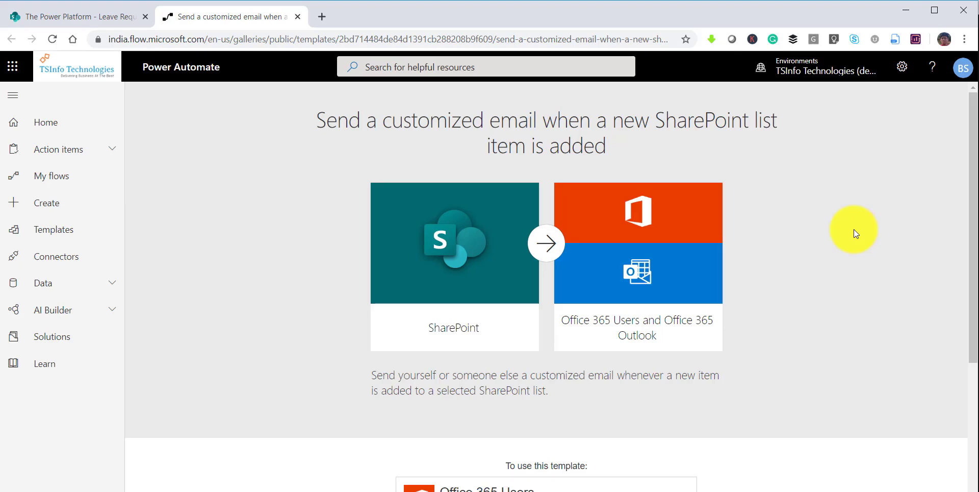
{"action": "scroll", "coordinate": [712, 355], "scroll_direction": "down", "scroll_amount": 4}
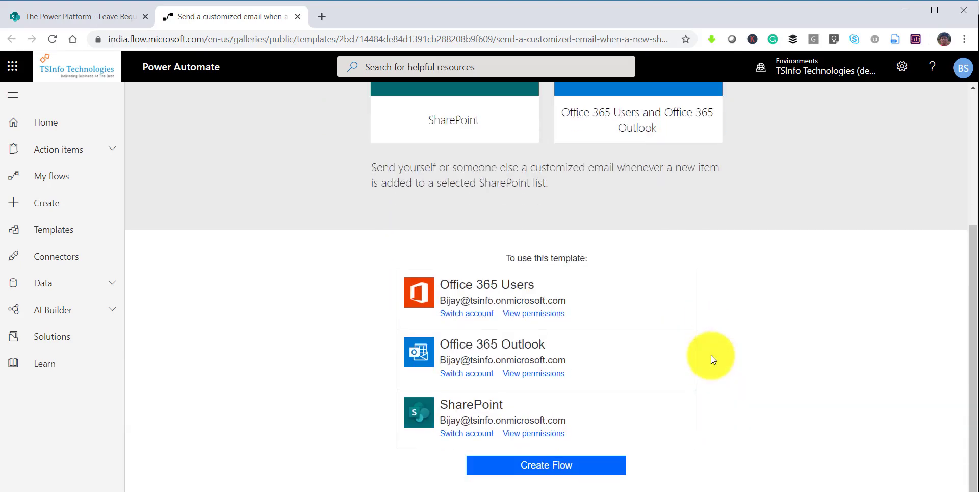
{"action": "left_click", "coordinate": [526, 470]}
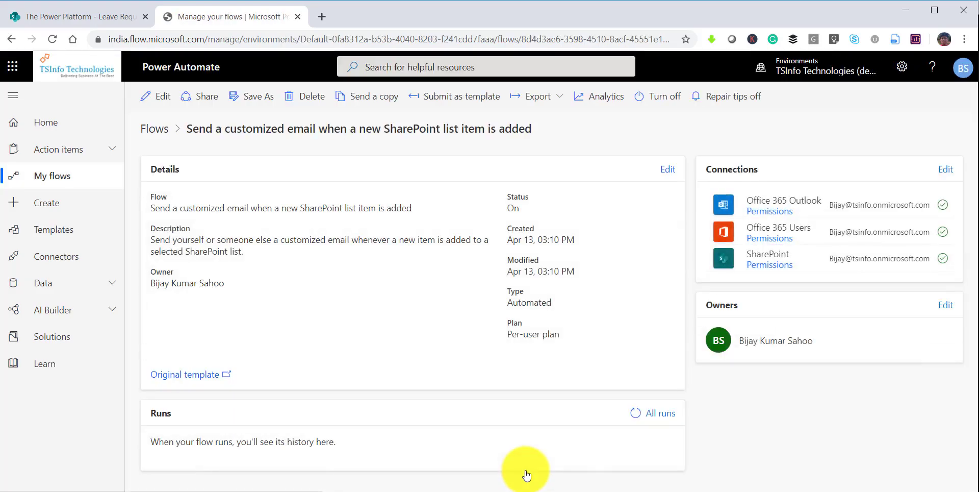
Open the customized email flow for editing and examine its "Get my profile (V2)" and "Send Email" actions
{"action": "left_click", "coordinate": [157, 97]}
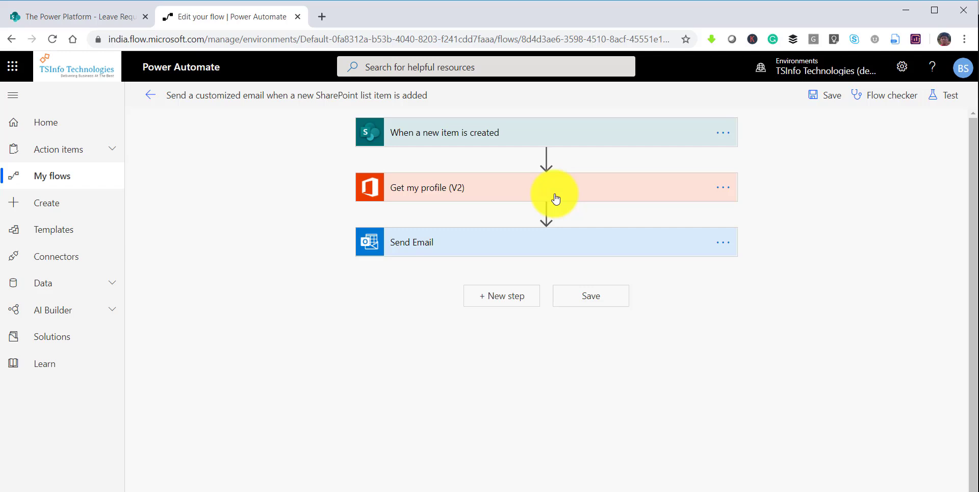
{"action": "left_click", "coordinate": [456, 198]}
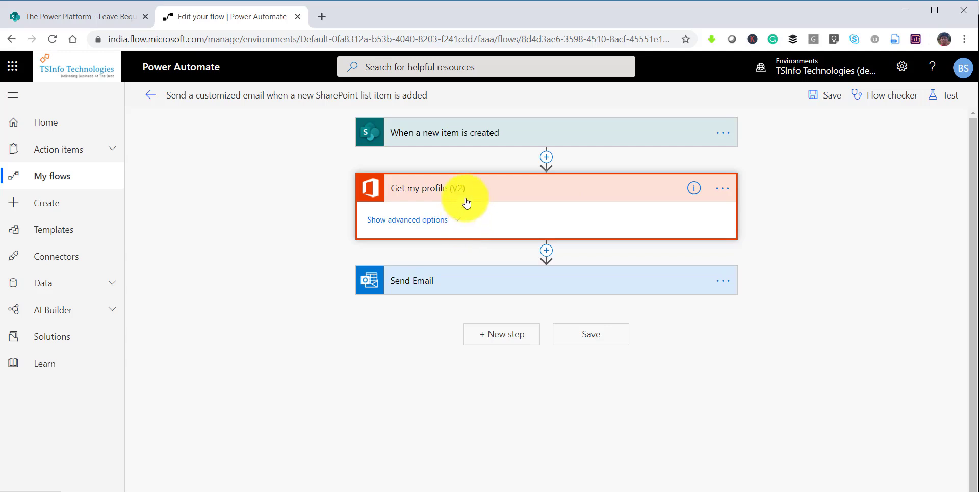
{"action": "left_click", "coordinate": [465, 198]}
{"action": "left_click", "coordinate": [473, 247]}
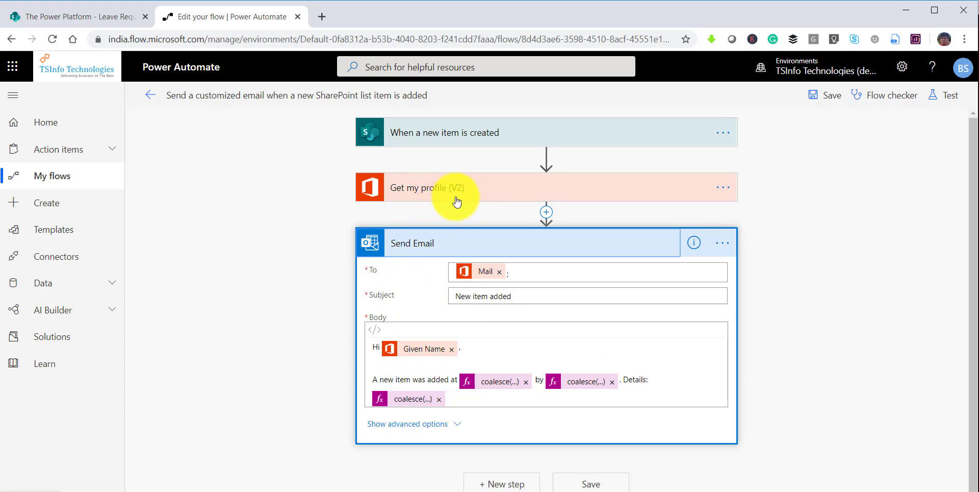
{"action": "left_click", "coordinate": [485, 195]}
{"action": "left_click", "coordinate": [493, 197]}
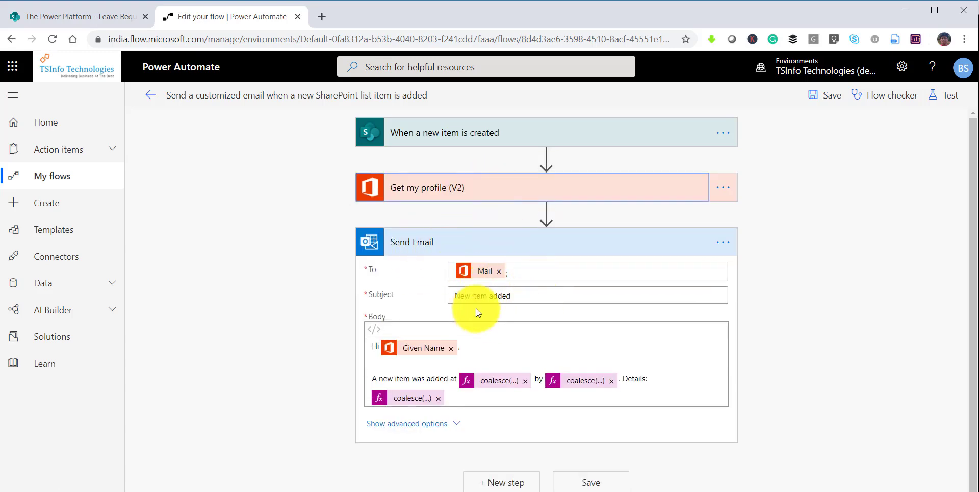
{"action": "left_click", "coordinate": [476, 237]}
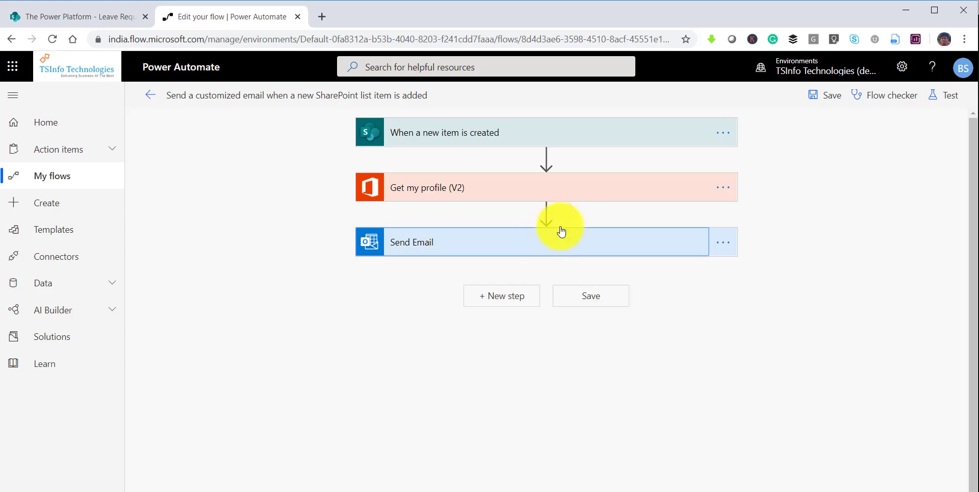
Save the customized email flow and return to its details page
{"action": "left_click", "coordinate": [822, 95]}
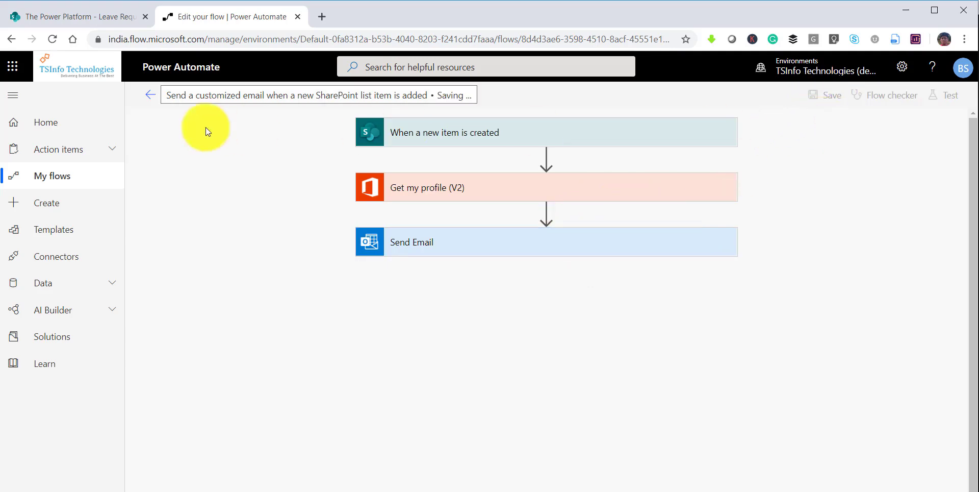
{"action": "left_click", "coordinate": [150, 95]}
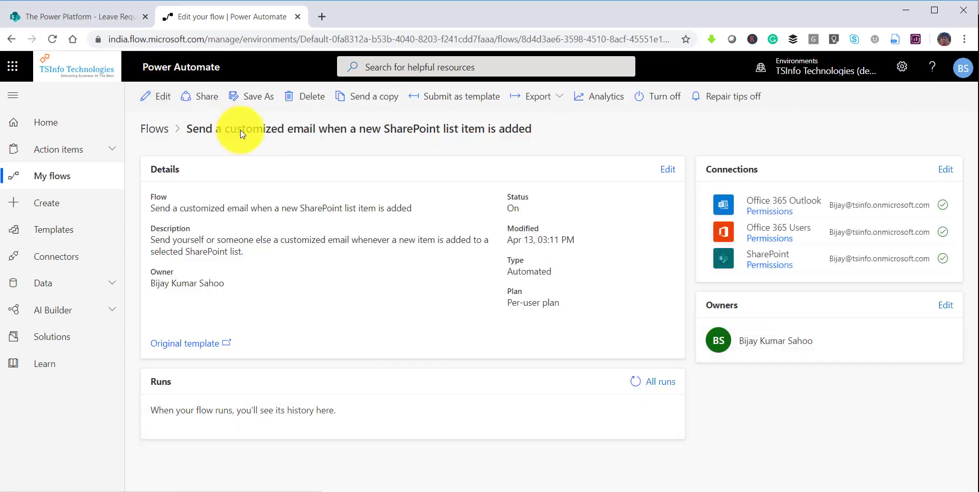
Add an item titled "Leave request" to the SharePoint Leave Requests list and save it
{"action": "left_click", "coordinate": [108, 12]}
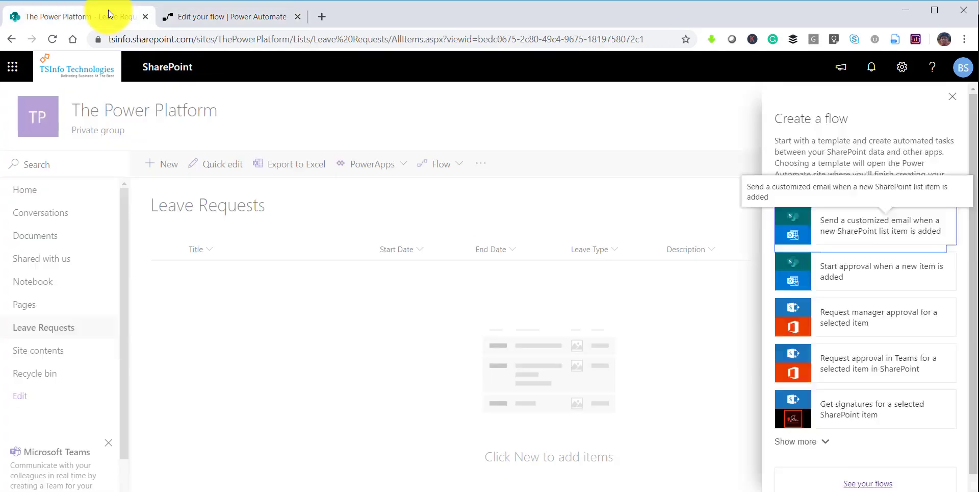
{"action": "left_click", "coordinate": [168, 164]}
{"action": "left_click", "coordinate": [605, 189]}
{"action": "type", "text": "T"}
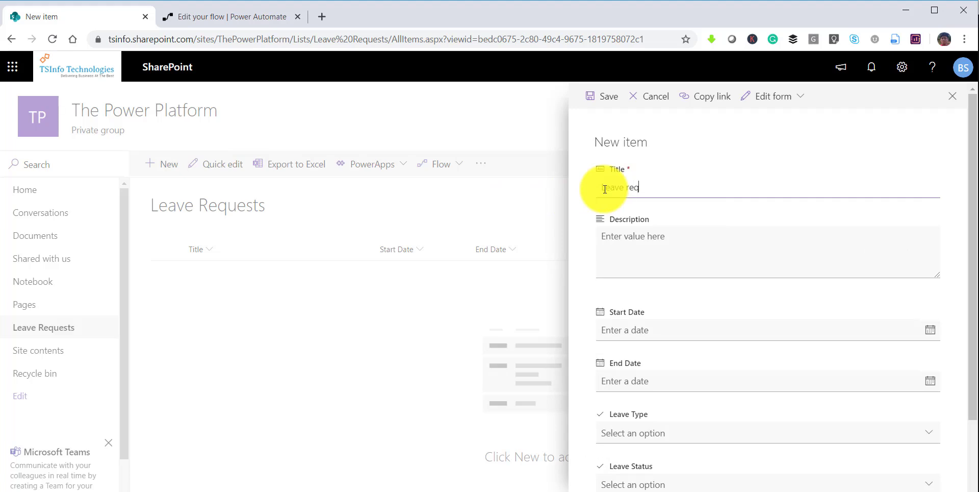
{"action": "scroll", "coordinate": [628, 280], "scroll_direction": "down", "scroll_amount": 2}
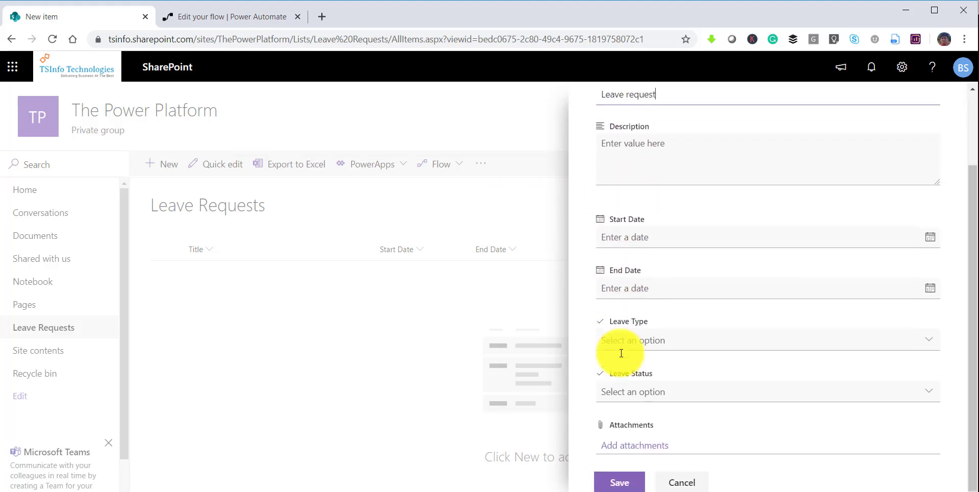
{"action": "left_click", "coordinate": [610, 478]}
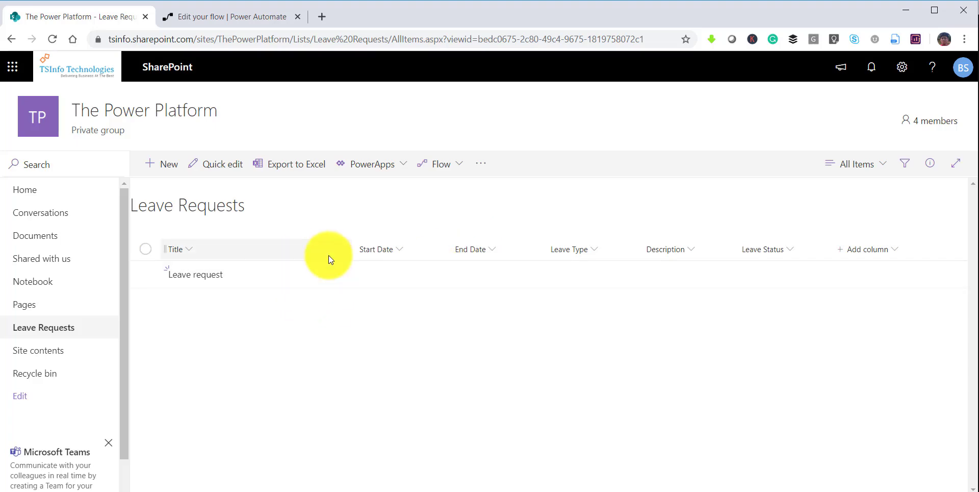
Return to Power Automate, refresh the customized email flow's details, and check its run history and status
{"action": "left_click", "coordinate": [227, 14]}
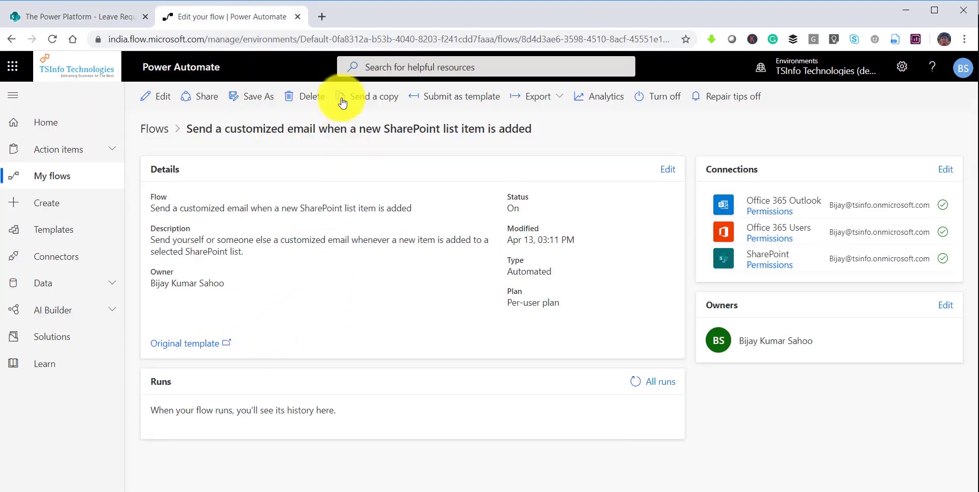
{"action": "left_click", "coordinate": [304, 38]}
{"action": "key", "text": "Return"}
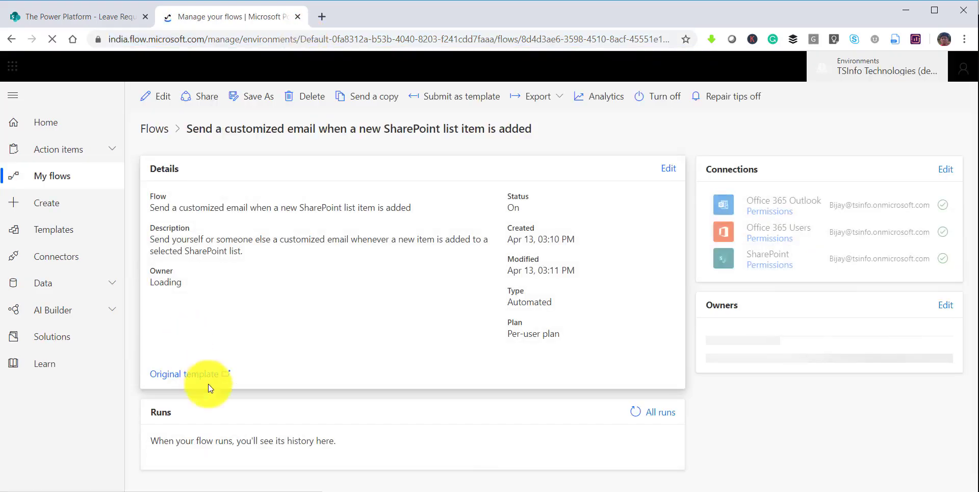
{"action": "left_click", "coordinate": [156, 127]}
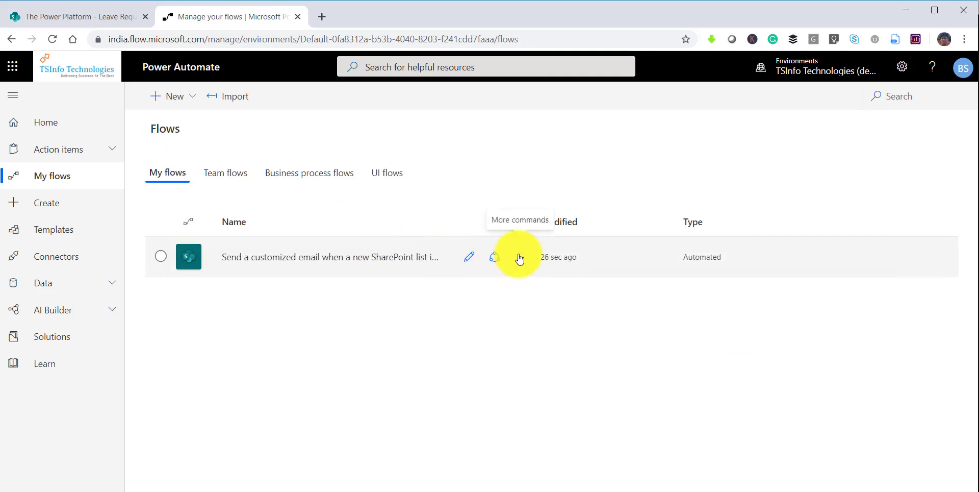
{"action": "left_click", "coordinate": [520, 259]}
{"action": "left_click", "coordinate": [553, 254]}
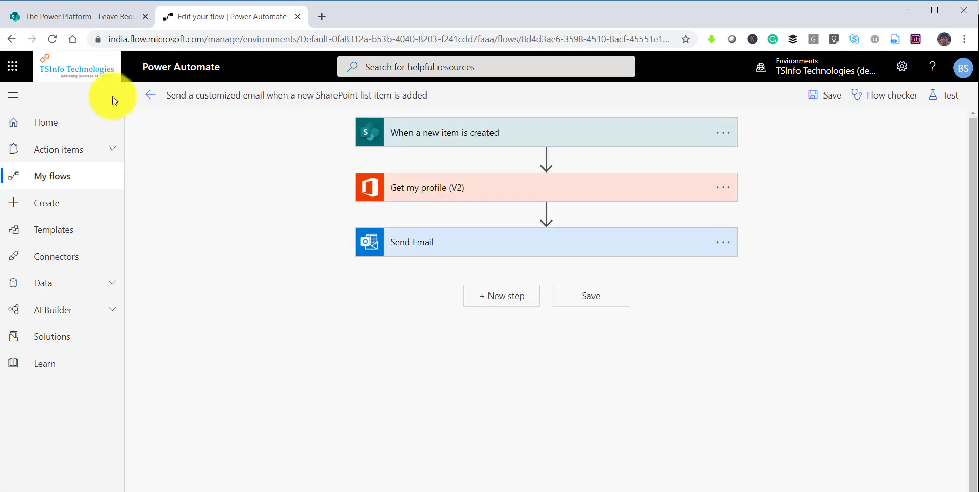
{"action": "left_click", "coordinate": [70, 180]}
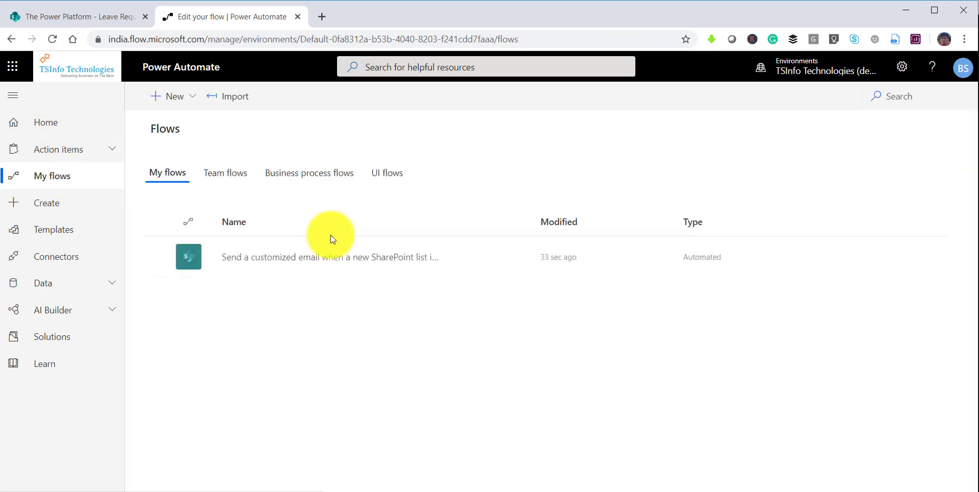
{"action": "left_click", "coordinate": [267, 258]}
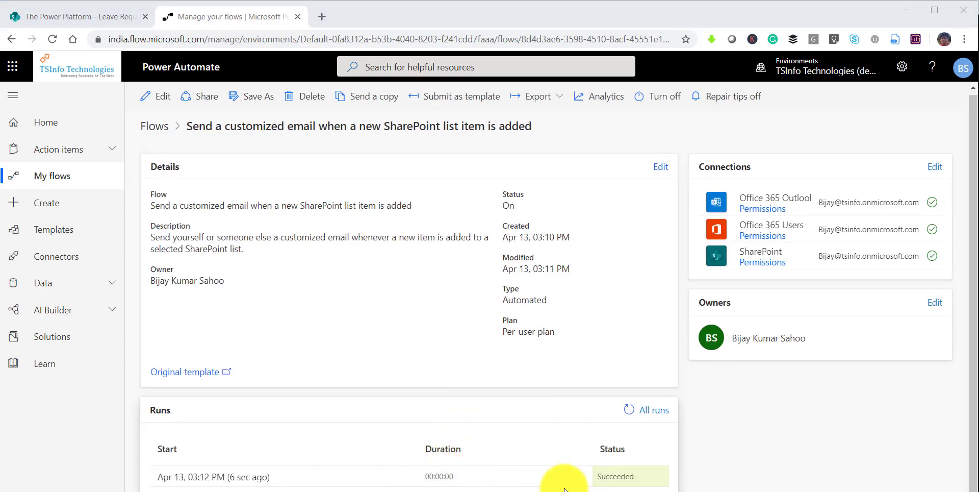
Switch to Outlook and read the "New item added" notification email in the inbox
{"action": "left_click", "coordinate": [15, 67]}
{"action": "left_click", "coordinate": [44, 172]}
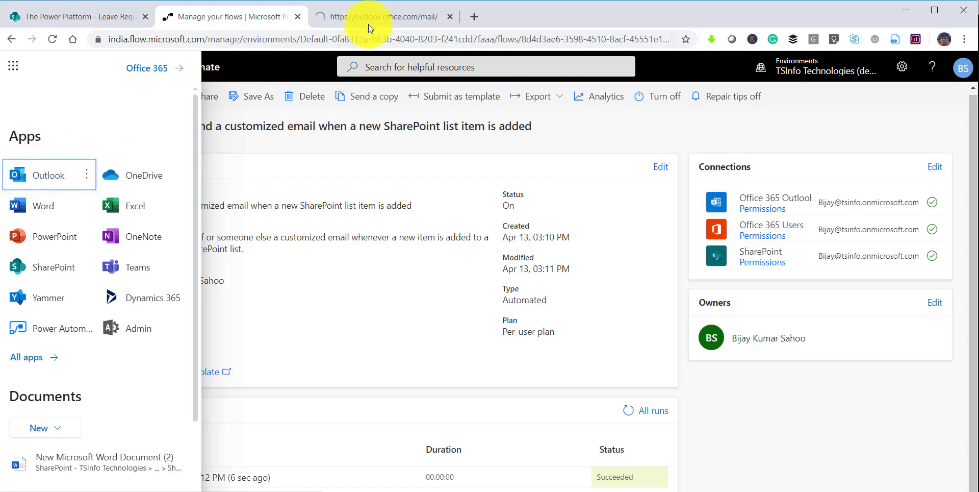
{"action": "left_click", "coordinate": [380, 17]}
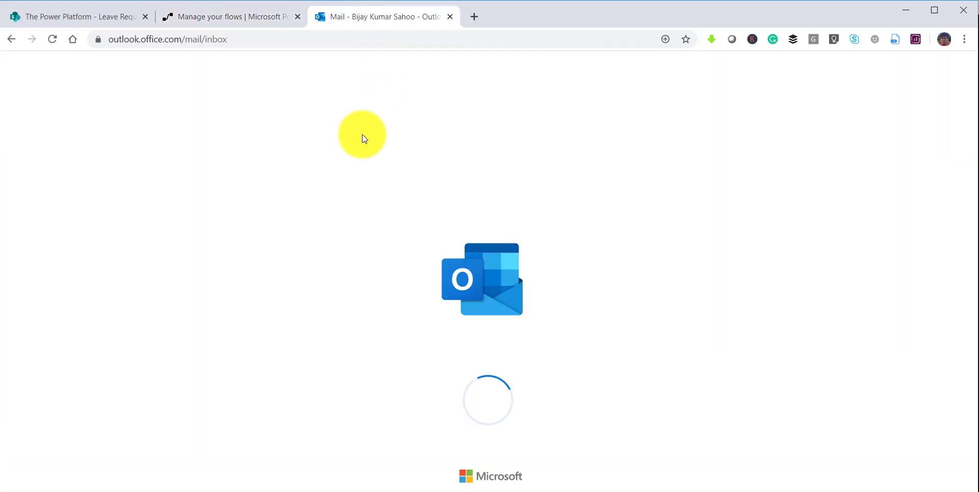
{"action": "left_click", "coordinate": [268, 182]}
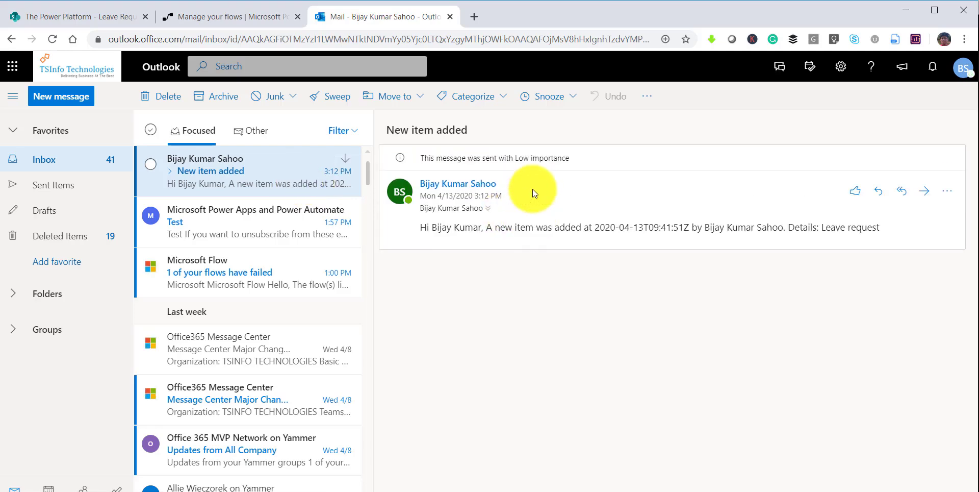
Switch back to Power Automate, open the customized email flow for editing, and add a Get manager (V2) action after Send Email
{"action": "left_click", "coordinate": [221, 18]}
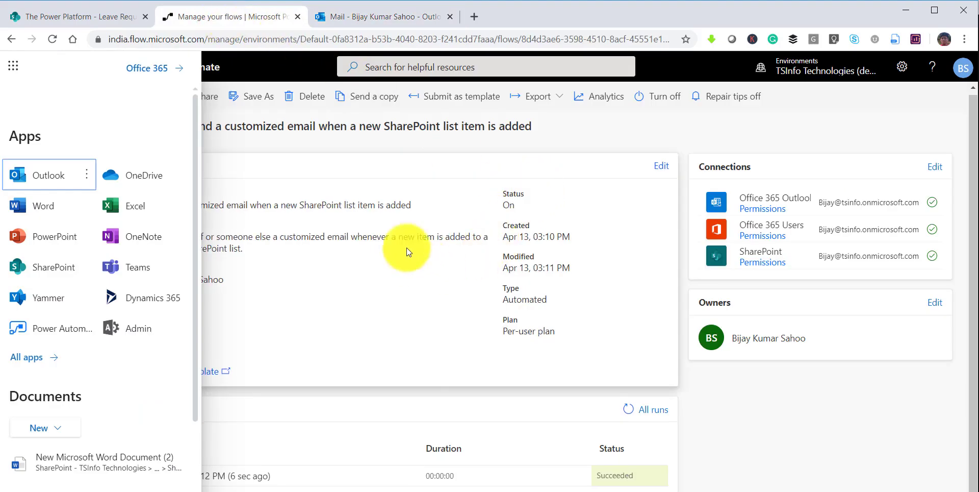
{"action": "left_click", "coordinate": [291, 125]}
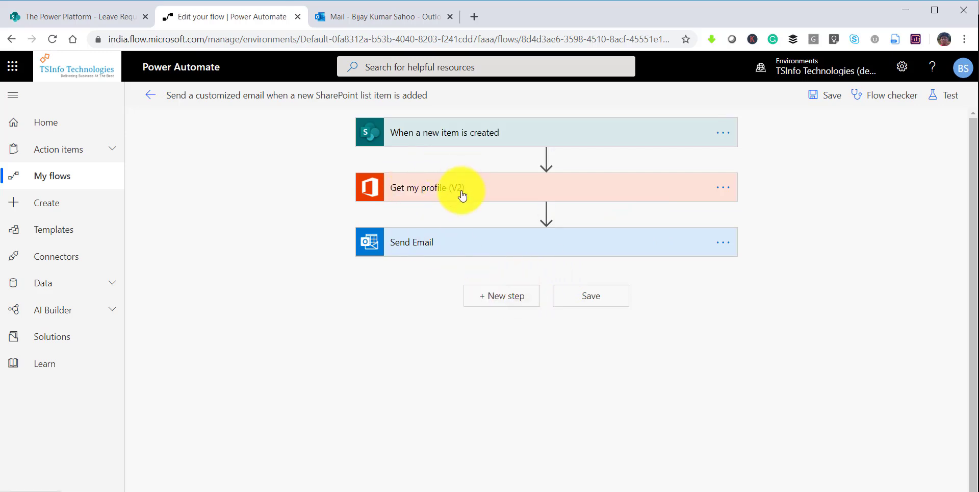
{"action": "left_click", "coordinate": [498, 304]}
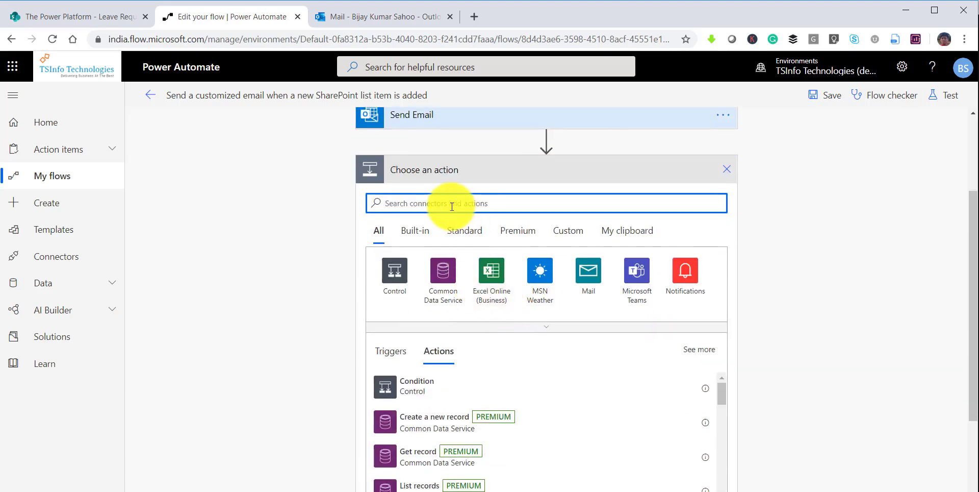
{"action": "type", "text": "Get mana"}
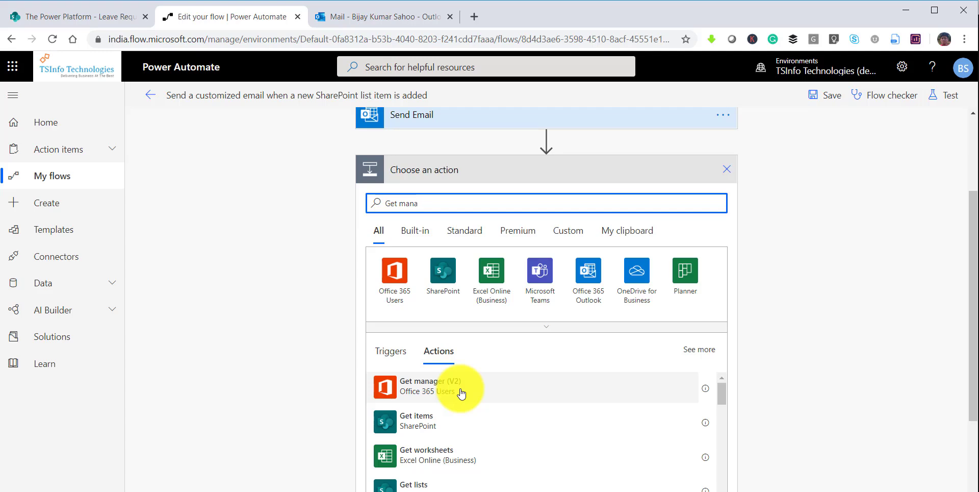
{"action": "left_click", "coordinate": [465, 388]}
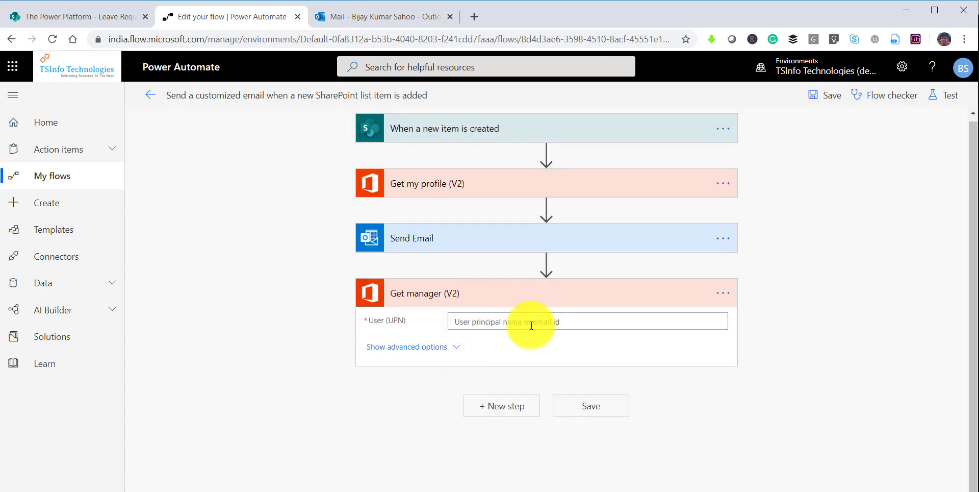
Set the User (UPN) of the Get manager (V2) action to the trigger's Created By Email dynamic content
{"action": "left_click", "coordinate": [484, 325]}
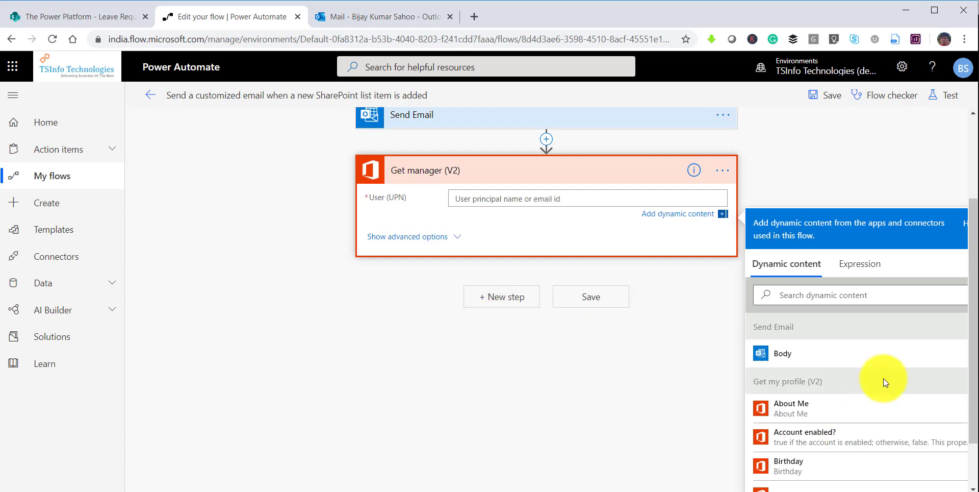
{"action": "scroll", "coordinate": [885, 382], "scroll_direction": "down", "scroll_amount": 5}
{"action": "left_click", "coordinate": [829, 298]}
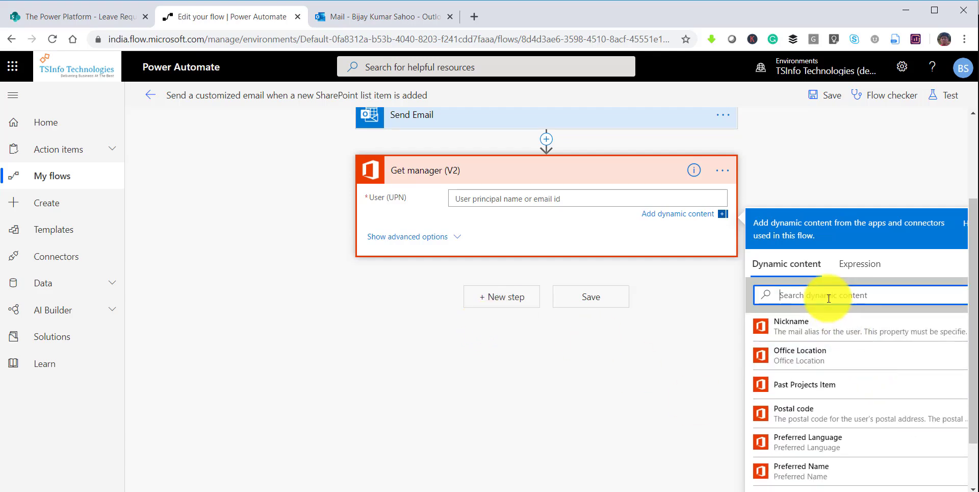
{"action": "type", "text": "crea"}
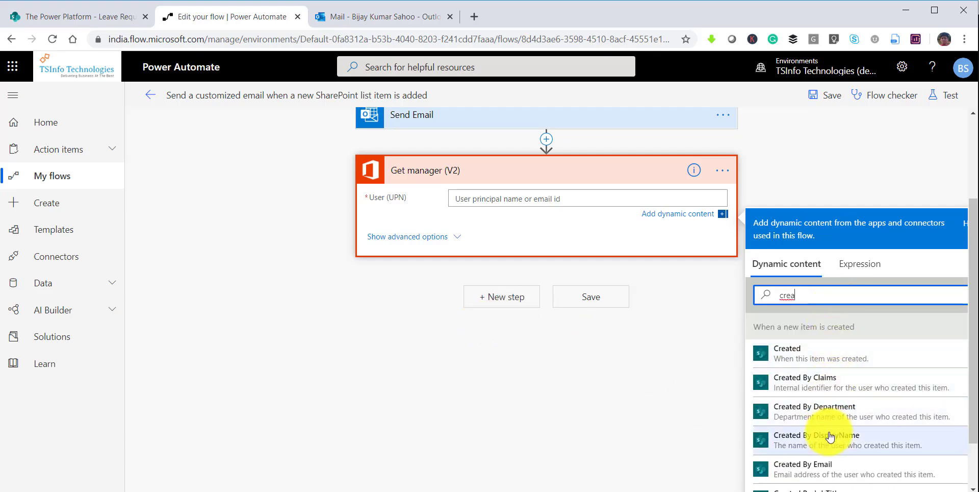
{"action": "scroll", "coordinate": [832, 438], "scroll_direction": "down", "scroll_amount": 1}
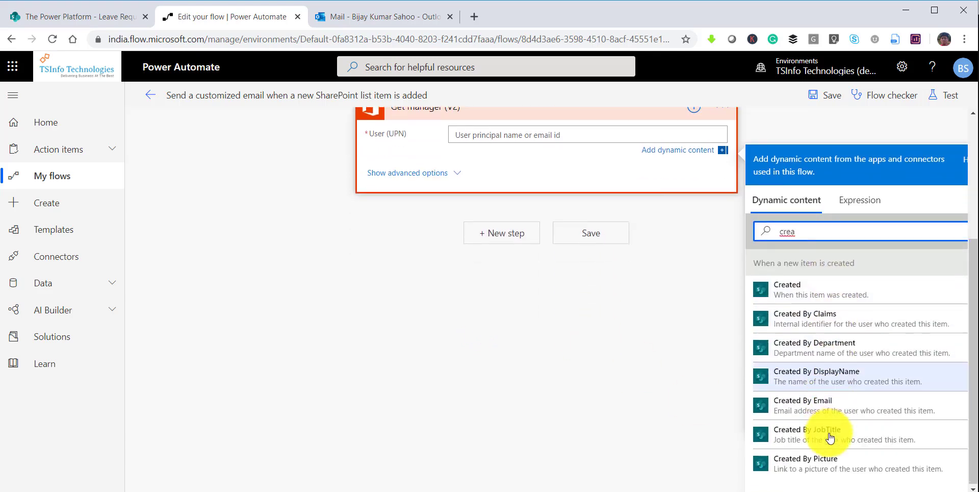
{"action": "left_click", "coordinate": [819, 408]}
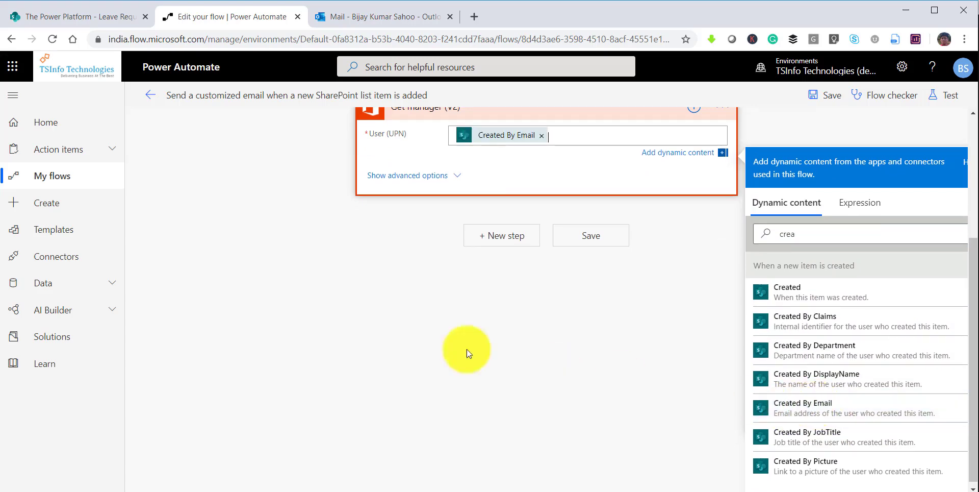
{"action": "scroll", "coordinate": [353, 351], "scroll_direction": "up", "scroll_amount": 3}
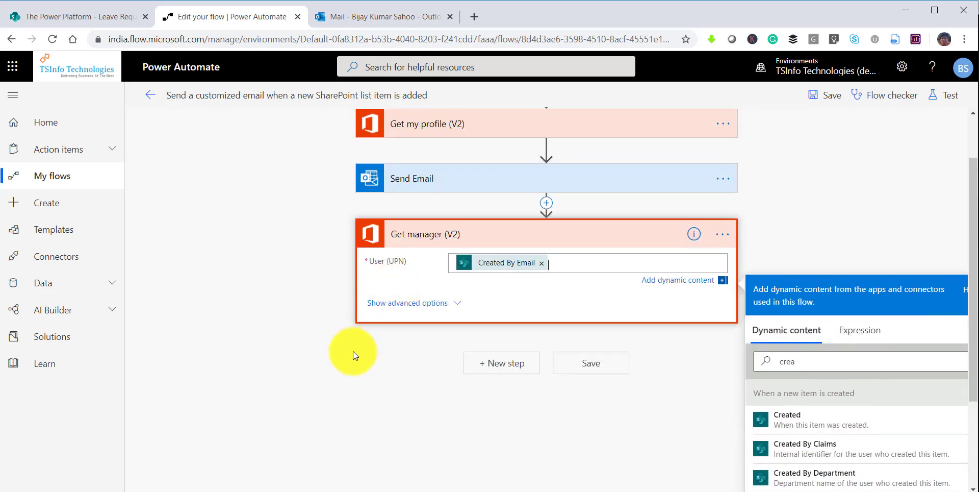
{"action": "left_click", "coordinate": [372, 349]}
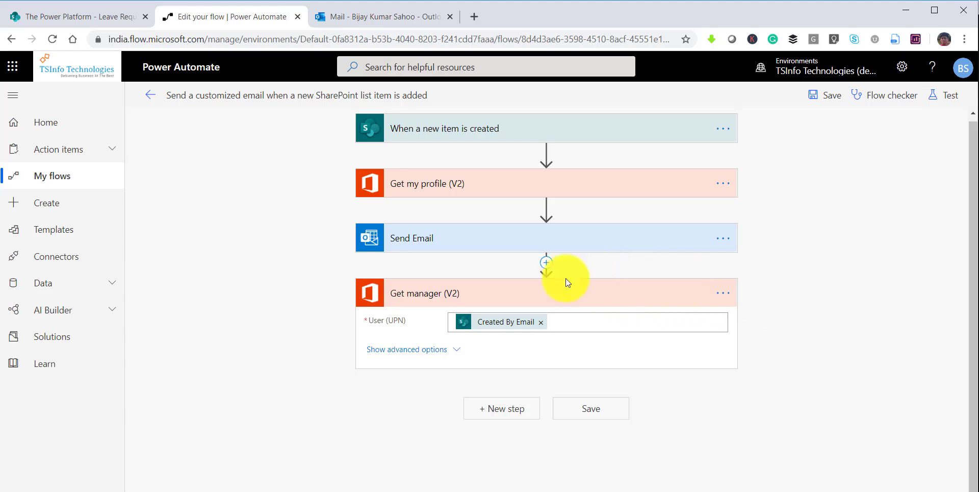
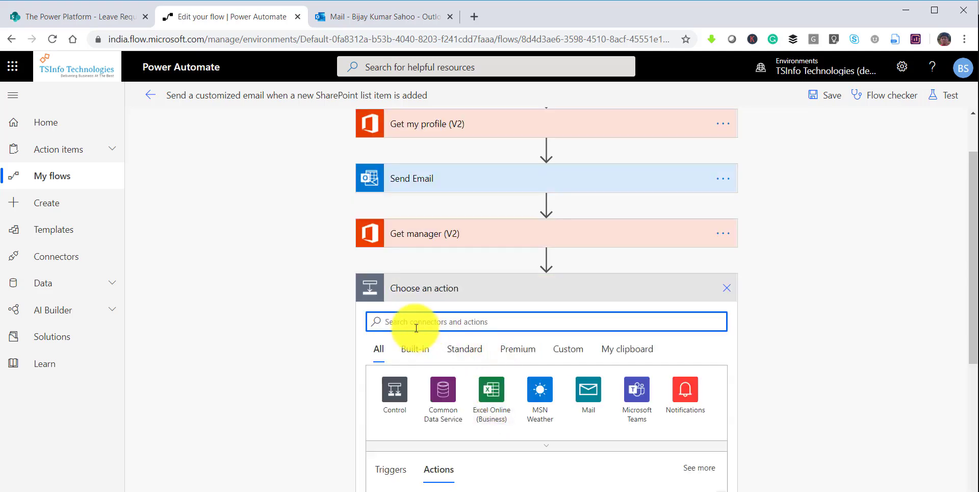
Add a Start and wait for an approval action after Get manager (V2) with approval type Approve/Reject - First to respond
{"action": "scroll", "coordinate": [417, 328], "scroll_direction": "down", "scroll_amount": 3}
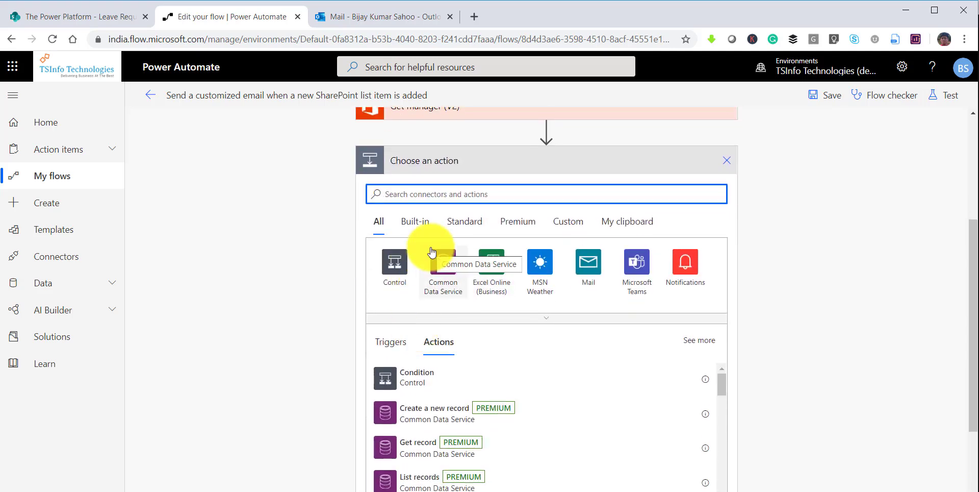
{"action": "type", "text": "appr"}
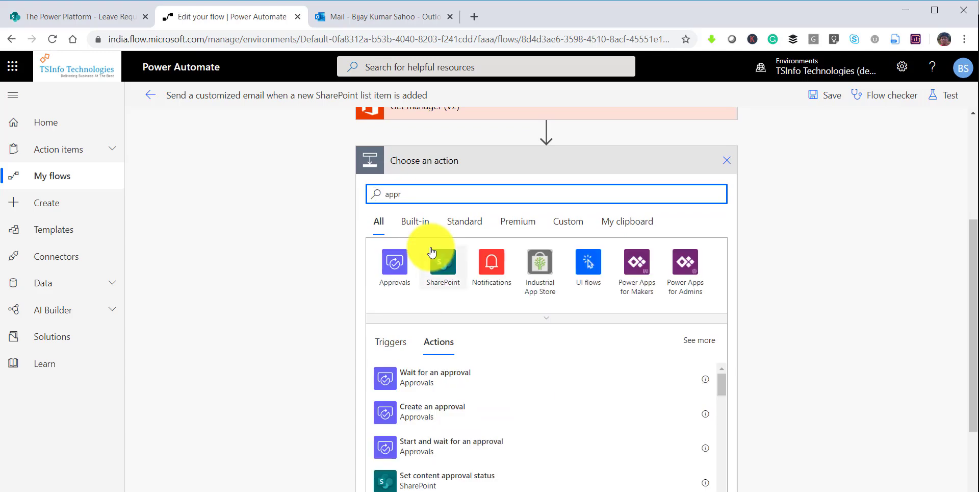
{"action": "left_click", "coordinate": [459, 452]}
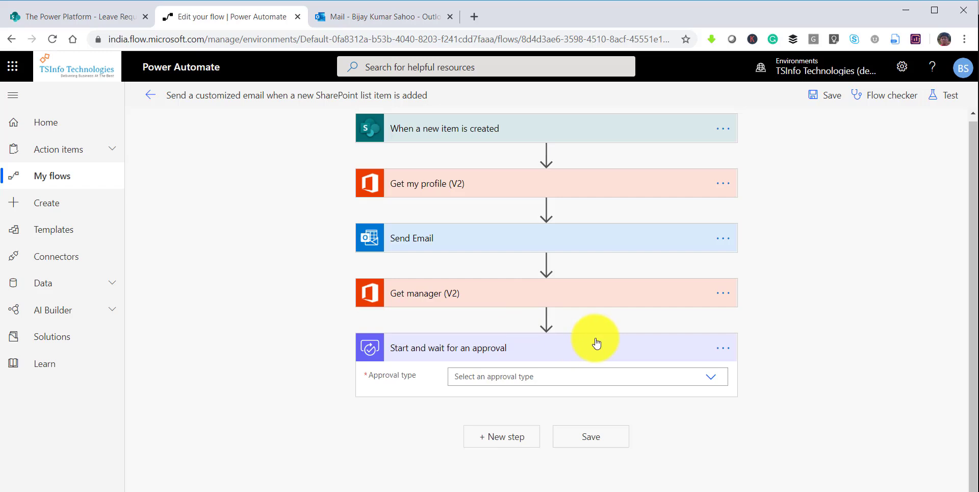
{"action": "left_click", "coordinate": [543, 380]}
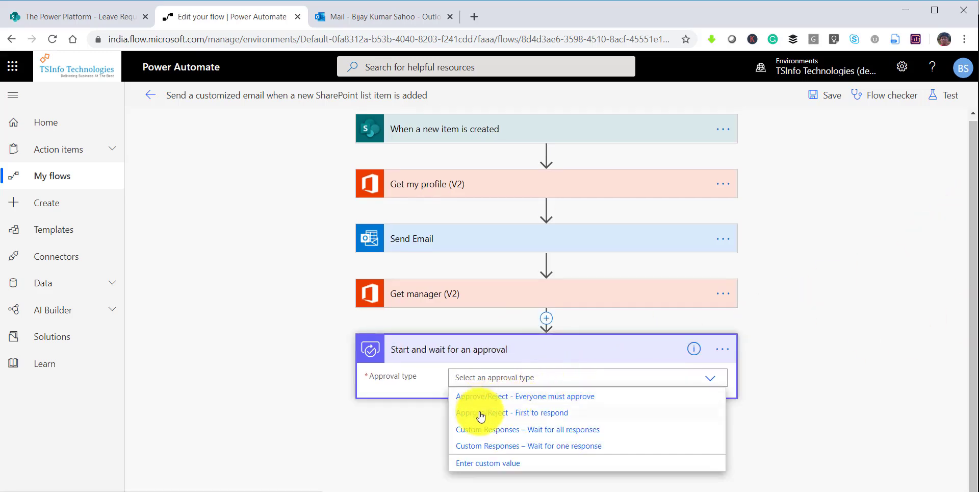
{"action": "left_click", "coordinate": [542, 413]}
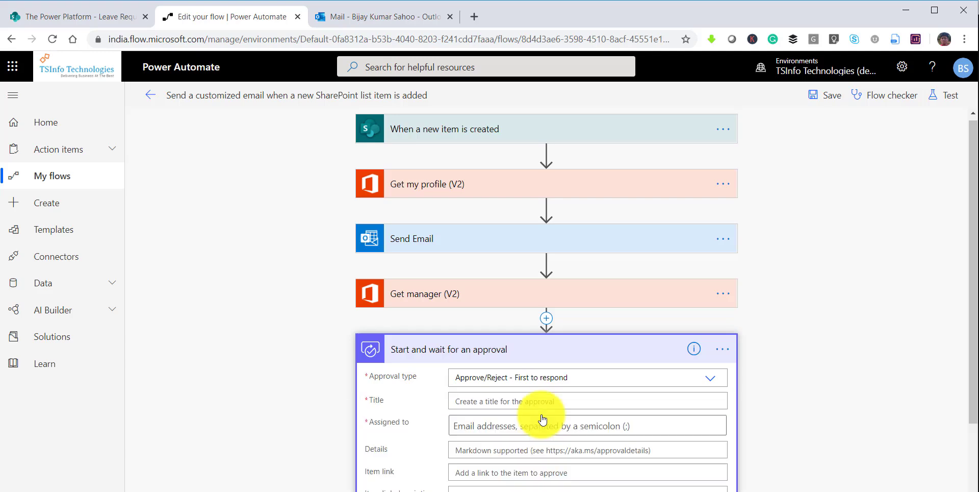
Set the approval title to "Leave request from" followed by the Created By DisplayName dynamic content
{"action": "scroll", "coordinate": [542, 416], "scroll_direction": "down", "scroll_amount": 2}
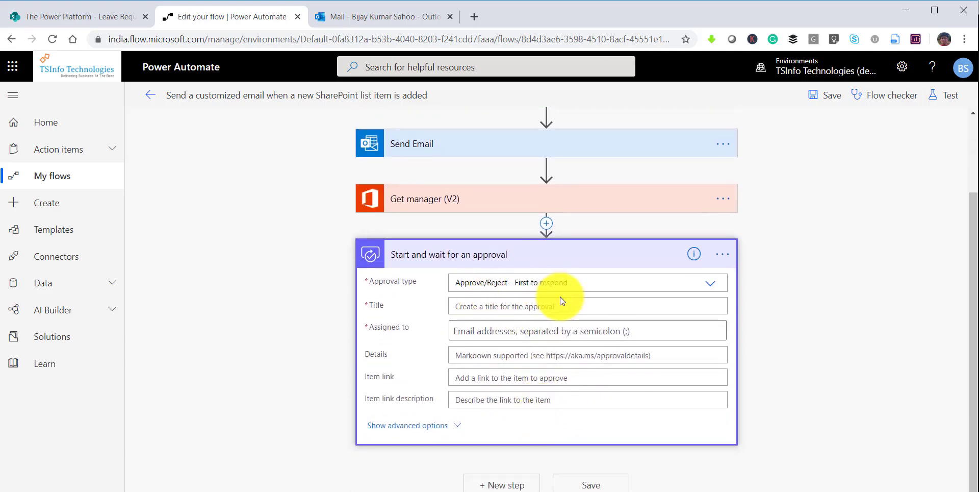
{"action": "left_click", "coordinate": [453, 306]}
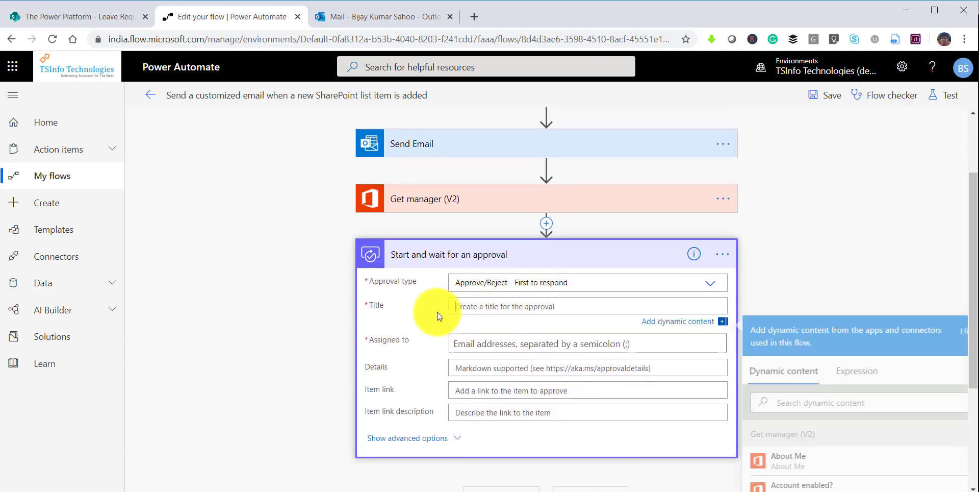
{"action": "type", "text": "Le"}
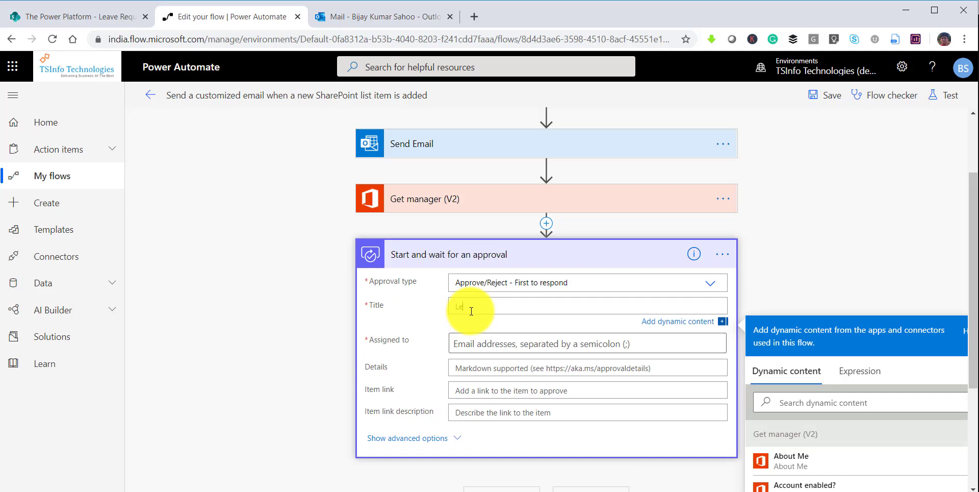
{"action": "type", "text": "ave request from"}
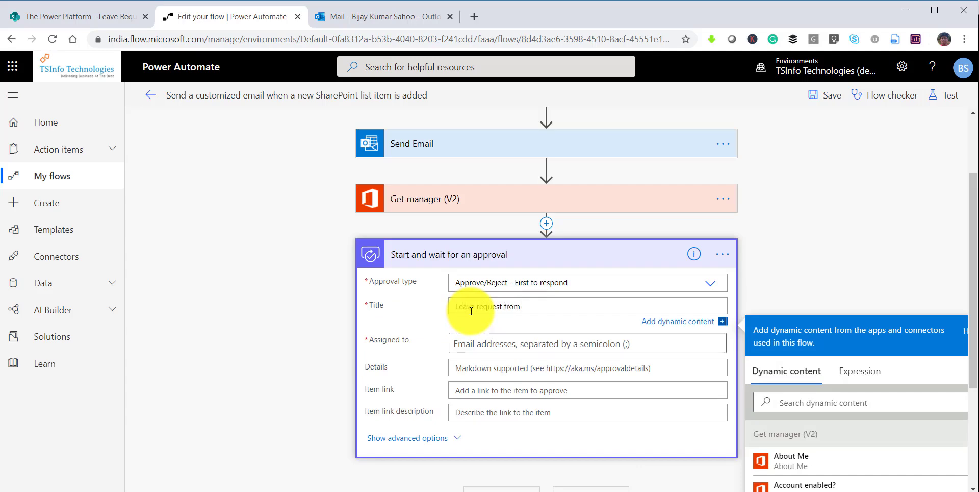
{"action": "scroll", "coordinate": [843, 346], "scroll_direction": "down", "scroll_amount": 3}
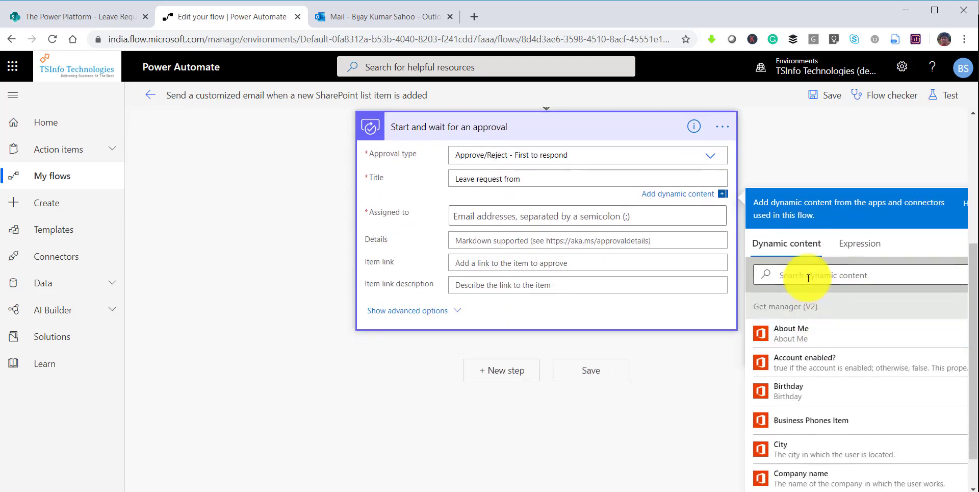
{"action": "left_click", "coordinate": [805, 274]}
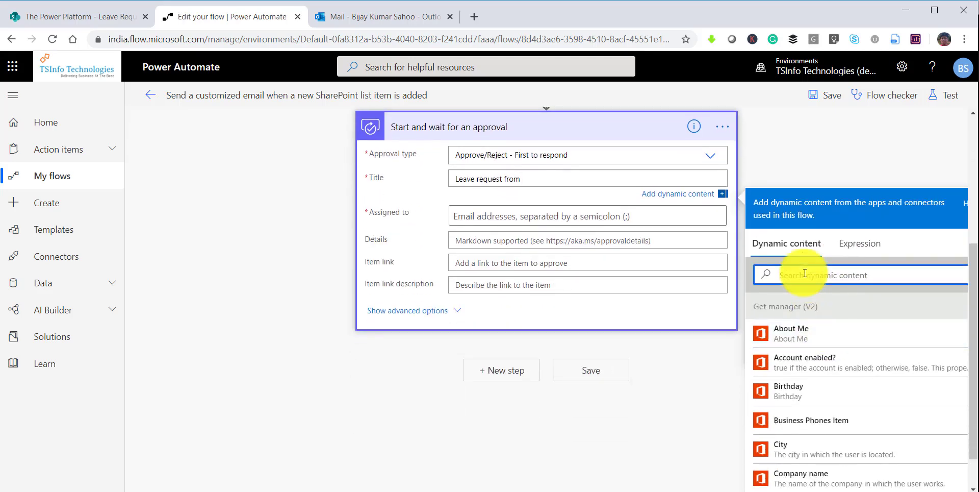
{"action": "type", "text": "cre"}
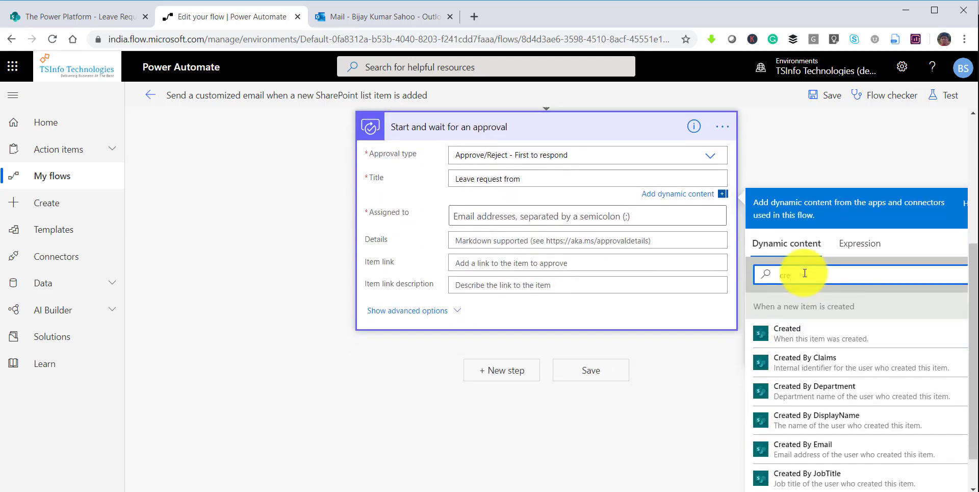
{"action": "left_click", "coordinate": [833, 420]}
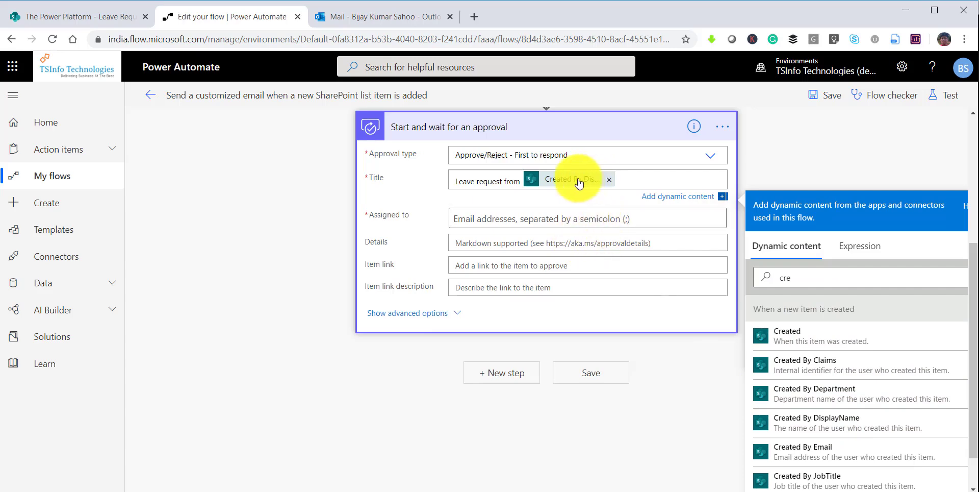
Assign the approval to the Mail dynamic content from Get manager (V2) and look through the other available manager fields
{"action": "left_click", "coordinate": [486, 219]}
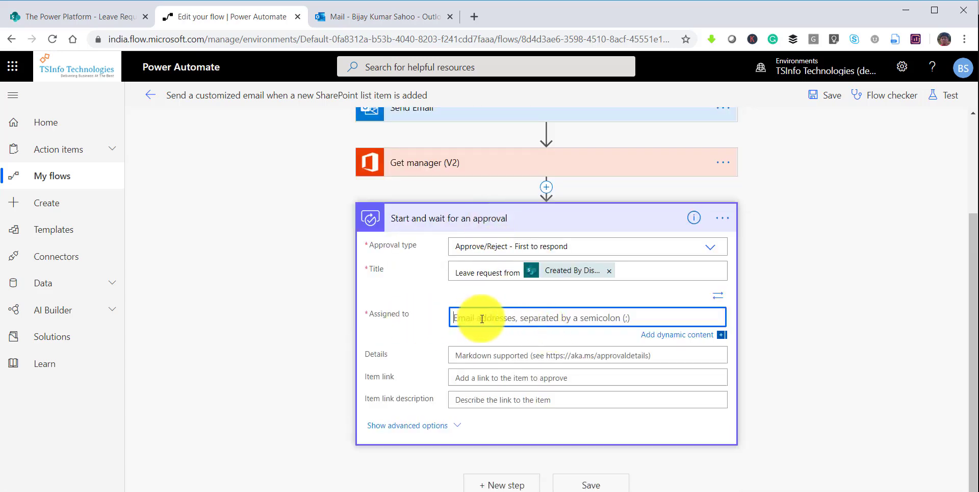
{"action": "left_click", "coordinate": [660, 333]}
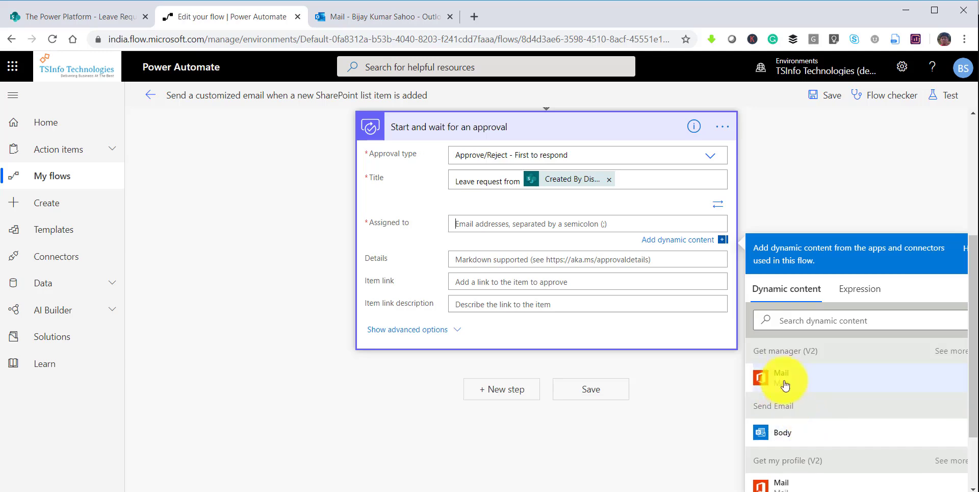
{"action": "left_click", "coordinate": [786, 385]}
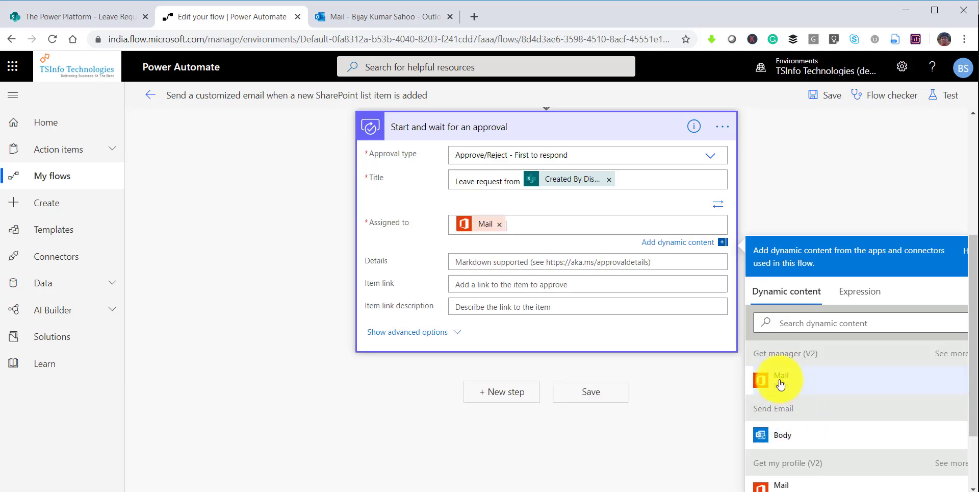
{"action": "left_click", "coordinate": [945, 360]}
{"action": "scroll", "coordinate": [801, 439], "scroll_direction": "down", "scroll_amount": 2}
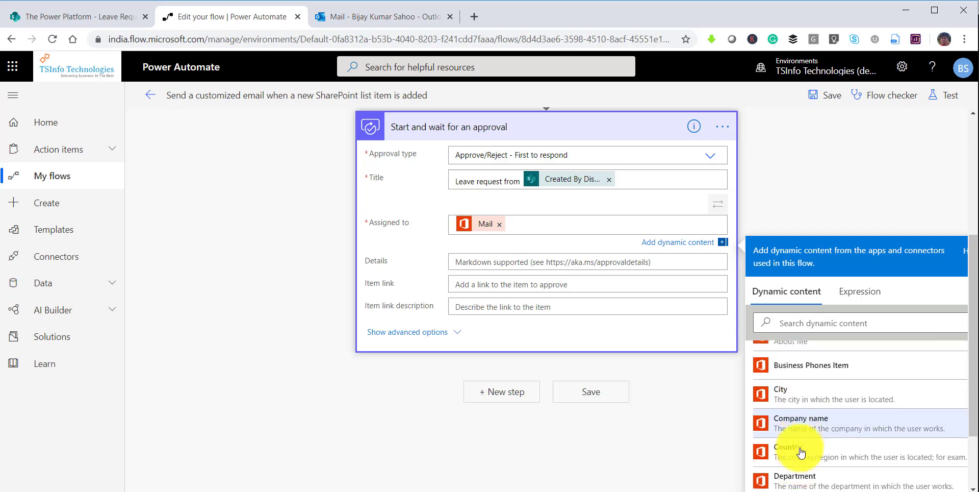
{"action": "scroll", "coordinate": [800, 452], "scroll_direction": "down", "scroll_amount": 1}
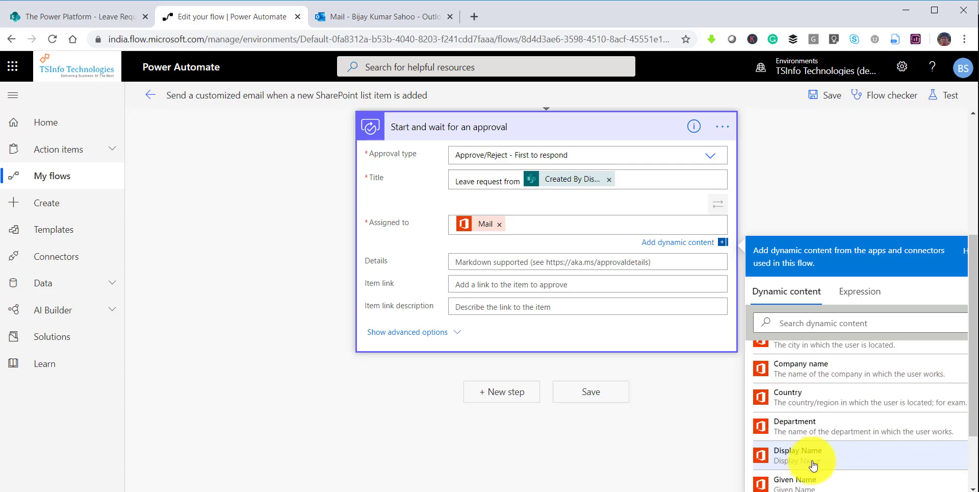
{"action": "scroll", "coordinate": [837, 439], "scroll_direction": "down", "scroll_amount": 2}
{"action": "scroll", "coordinate": [838, 439], "scroll_direction": "down", "scroll_amount": 1}
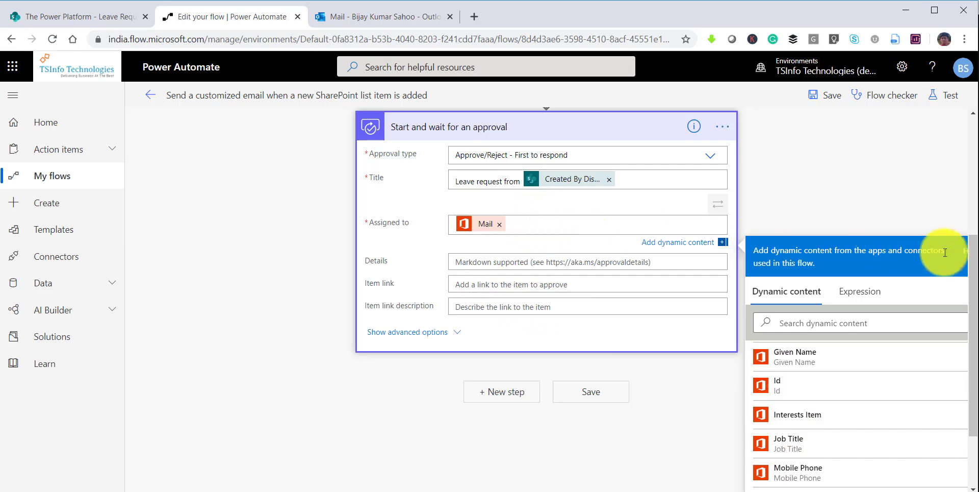
Enter "To view the details, click the link:" as the item link text of the approval action
{"action": "left_click", "coordinate": [532, 262]}
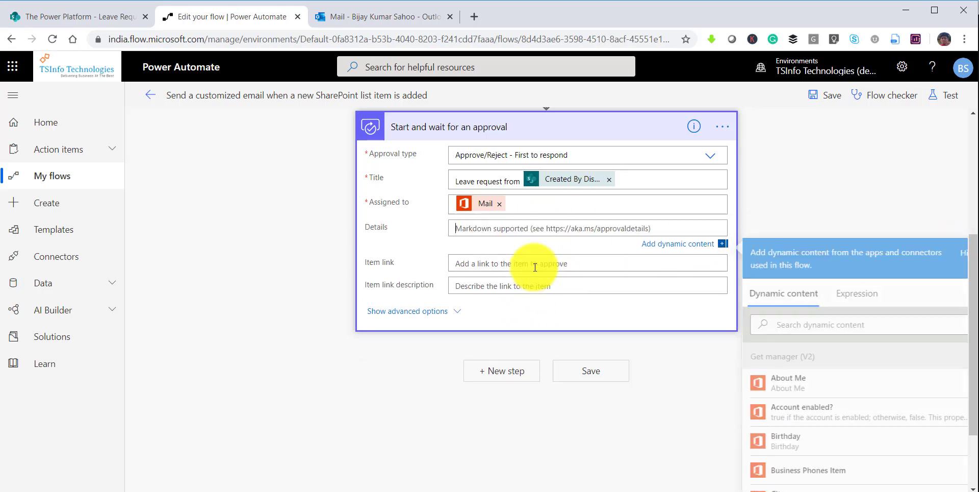
{"action": "left_click", "coordinate": [508, 264]}
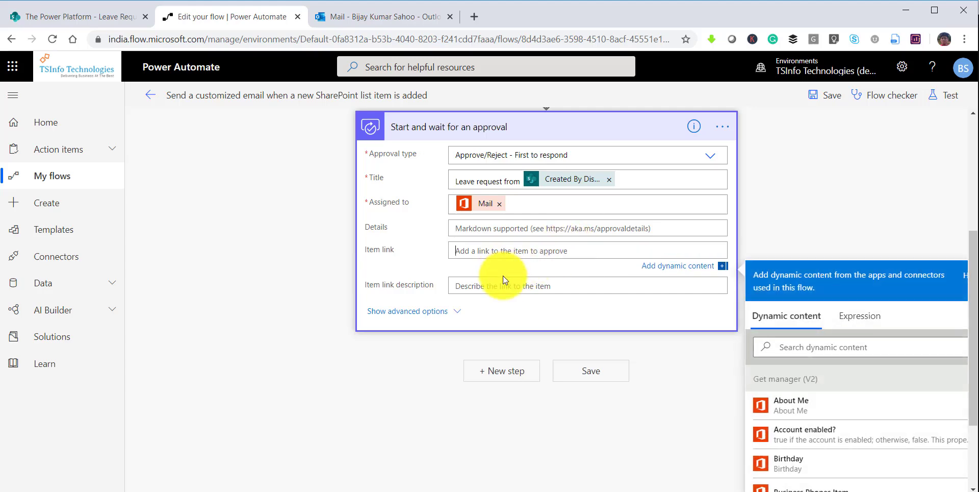
{"action": "type", "text": "T"}
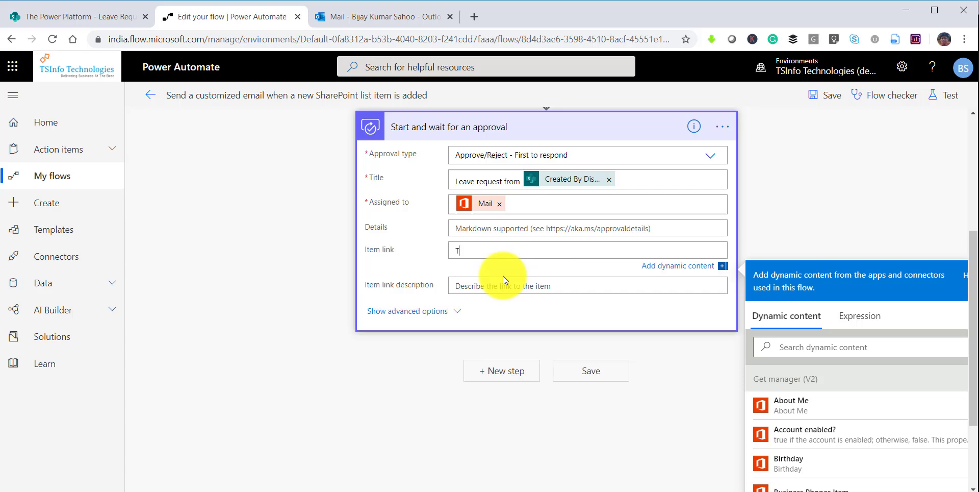
{"action": "type", "text": "o view"}
{"action": "type", "text": "the details, click the link"}
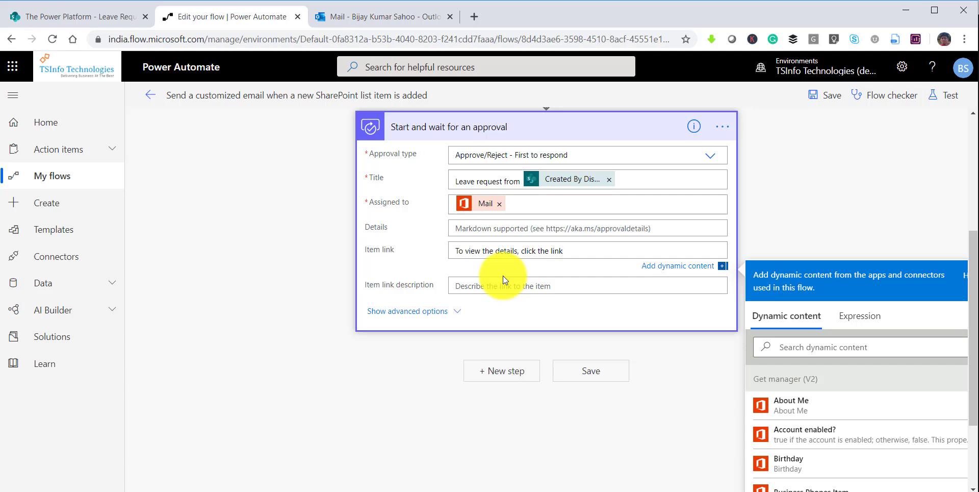
{"action": "type", "text": ":"}
Search the dynamic content for "lin" and append the trigger's Link to item value to the approval's item link
{"action": "left_click", "coordinate": [842, 343]}
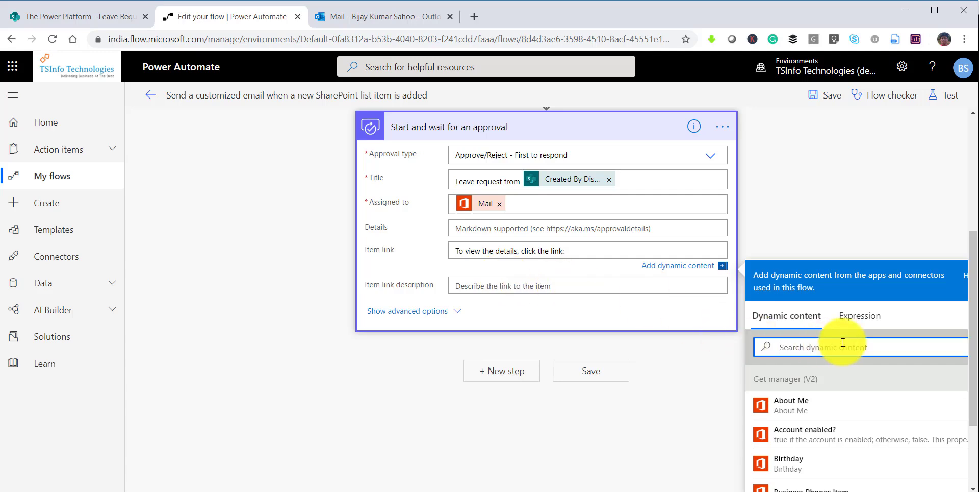
{"action": "type", "text": "li"}
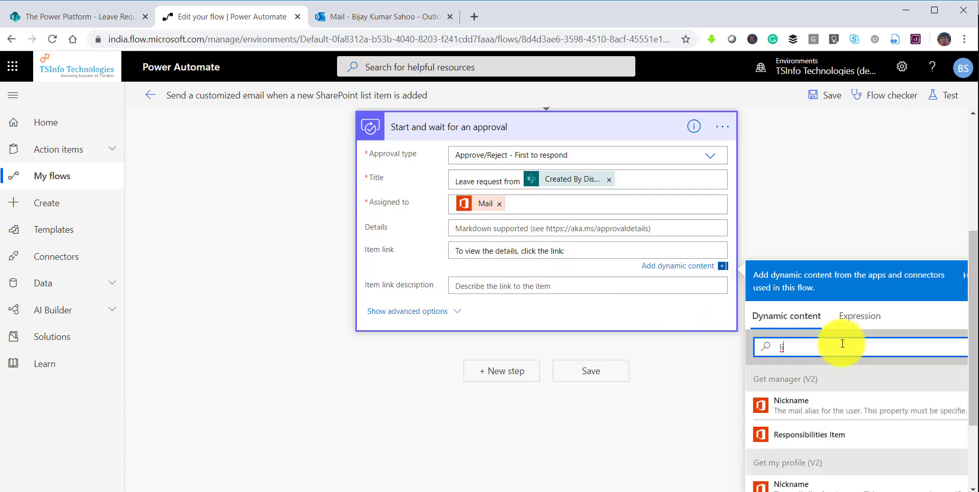
{"action": "scroll", "coordinate": [851, 417], "scroll_direction": "down", "scroll_amount": 5}
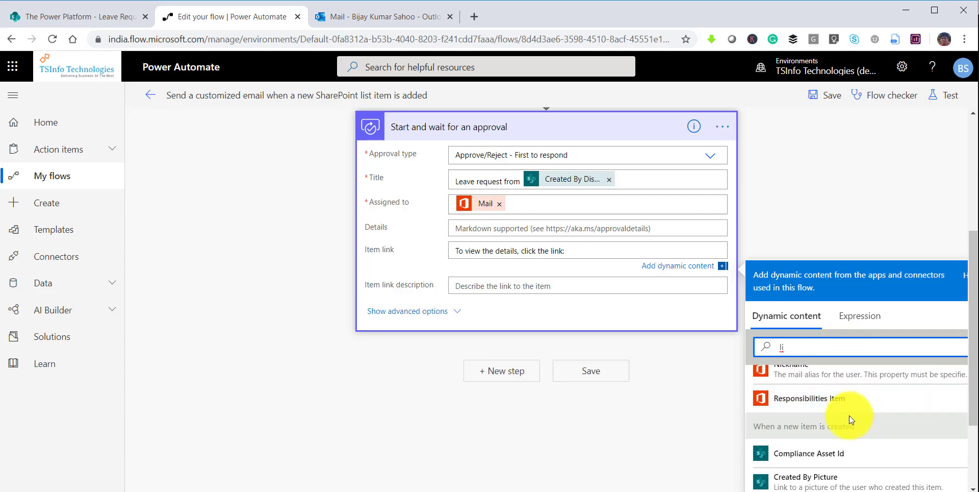
{"action": "type", "text": "n"}
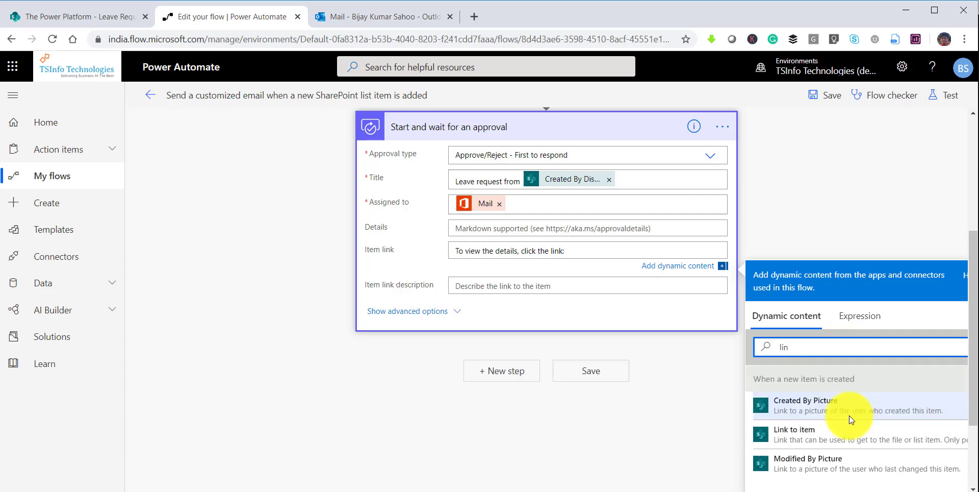
{"action": "left_click", "coordinate": [819, 430]}
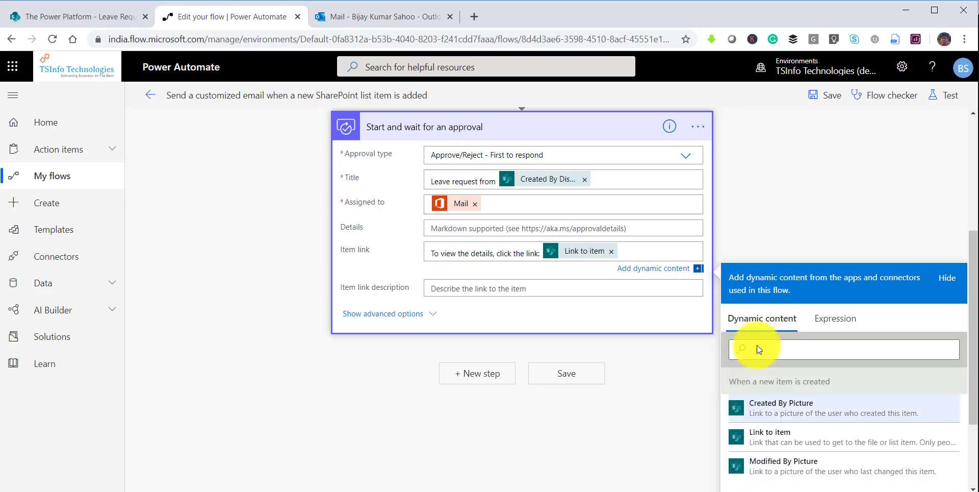
{"action": "left_click", "coordinate": [948, 278]}
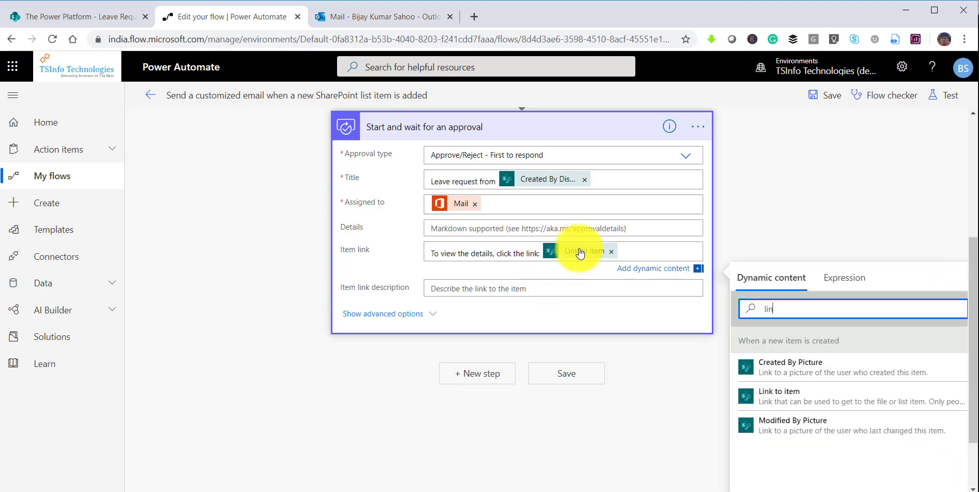
{"action": "left_click", "coordinate": [632, 271]}
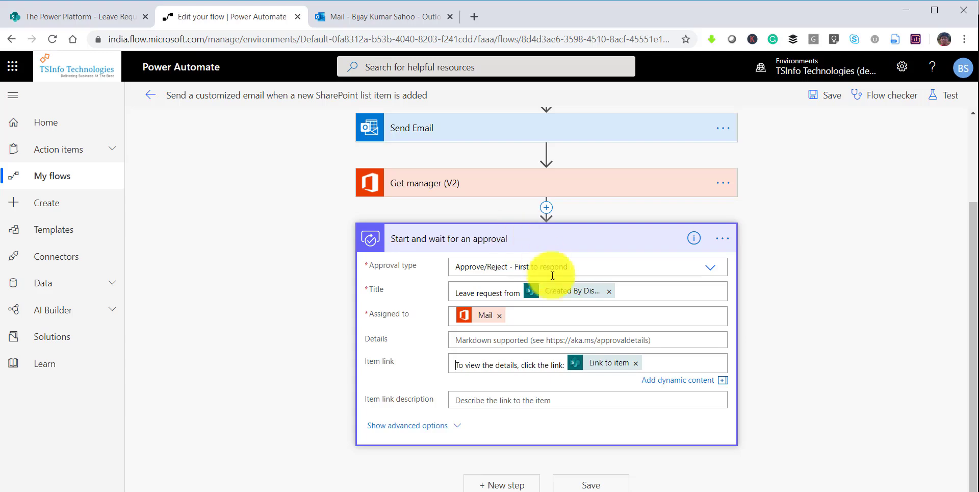
Add a Condition after the approval action that checks whether the approval's Outcome is equal to "Approve"
{"action": "left_click", "coordinate": [488, 485]}
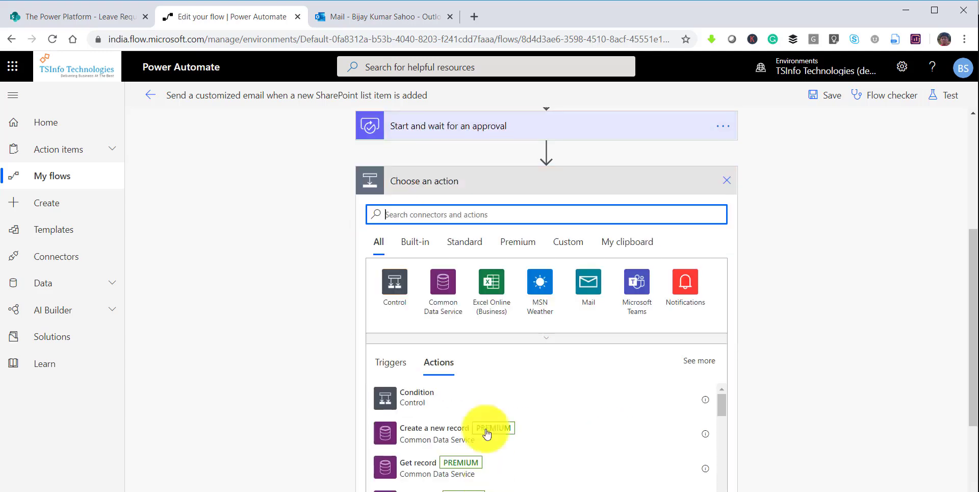
{"action": "left_click", "coordinate": [417, 397]}
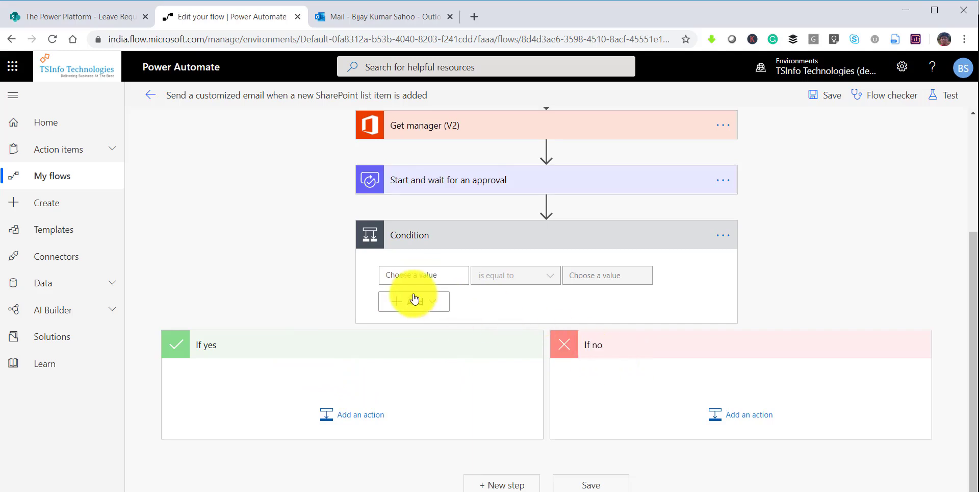
{"action": "left_click", "coordinate": [395, 274]}
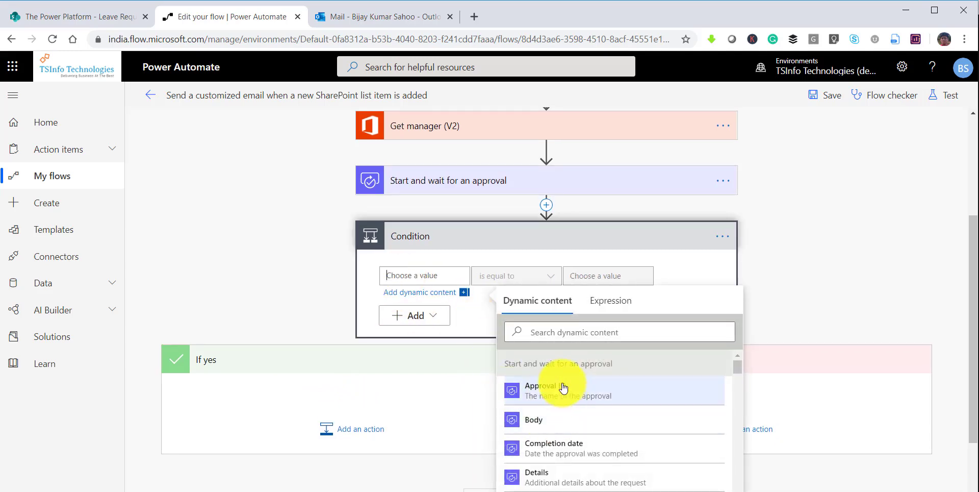
{"action": "scroll", "coordinate": [562, 389], "scroll_direction": "down", "scroll_amount": 3}
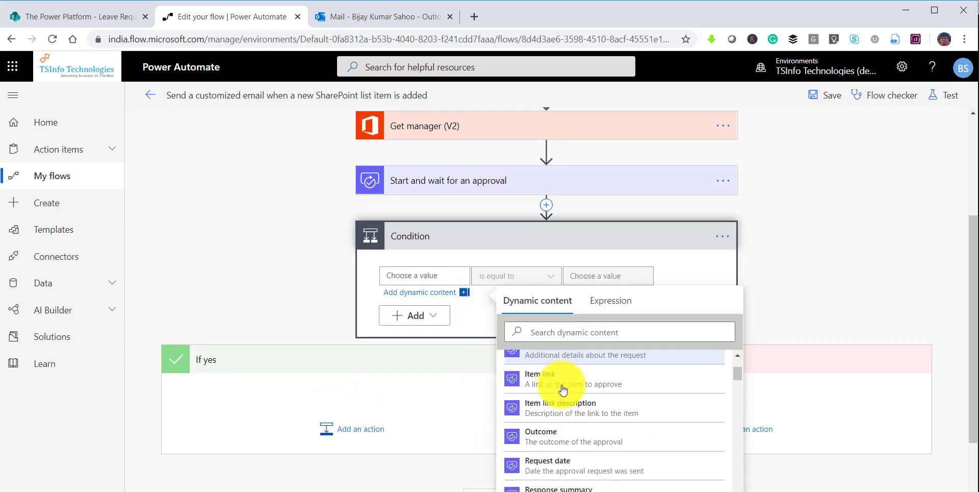
{"action": "left_click", "coordinate": [547, 444]}
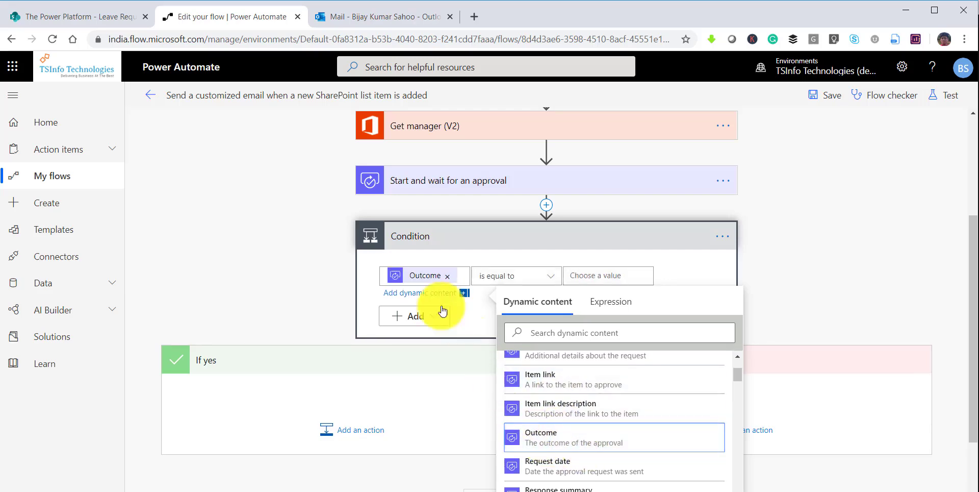
{"action": "left_click", "coordinate": [593, 278]}
{"action": "type", "text": "Approve"}
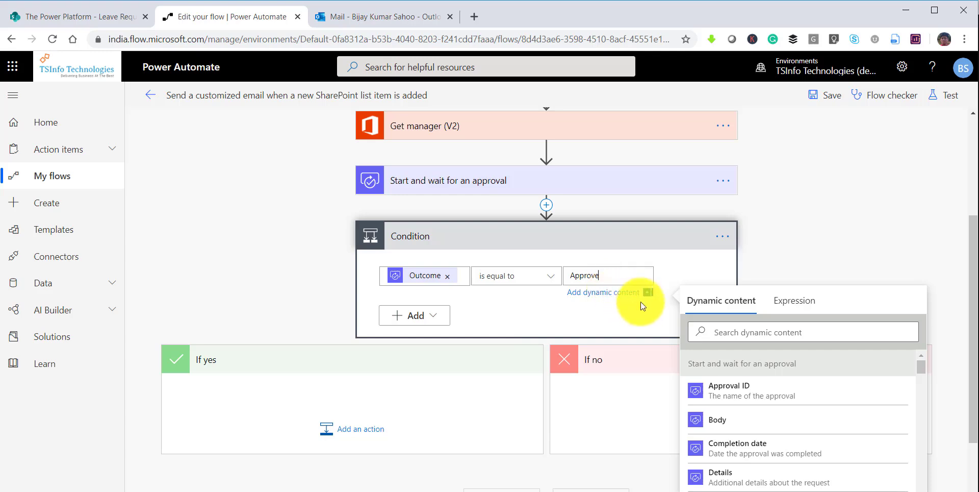
{"action": "scroll", "coordinate": [491, 329], "scroll_direction": "down", "scroll_amount": 1}
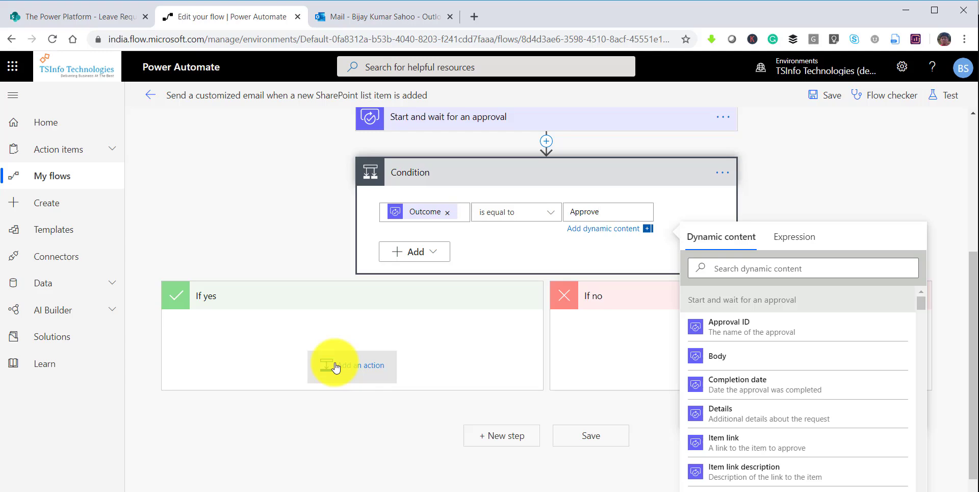
{"action": "left_click", "coordinate": [377, 352]}
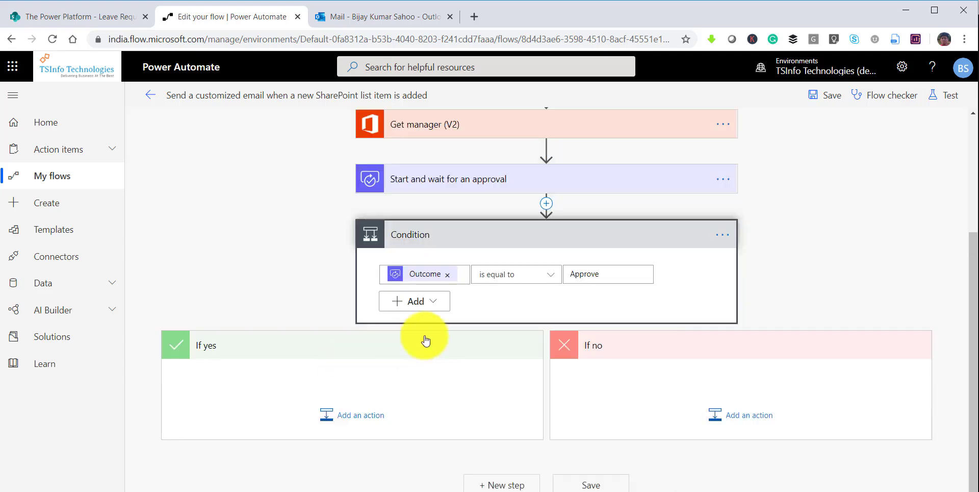
Add a Mail action, Send an email notification (V3), to the If yes branch of the condition
{"action": "left_click", "coordinate": [362, 414]}
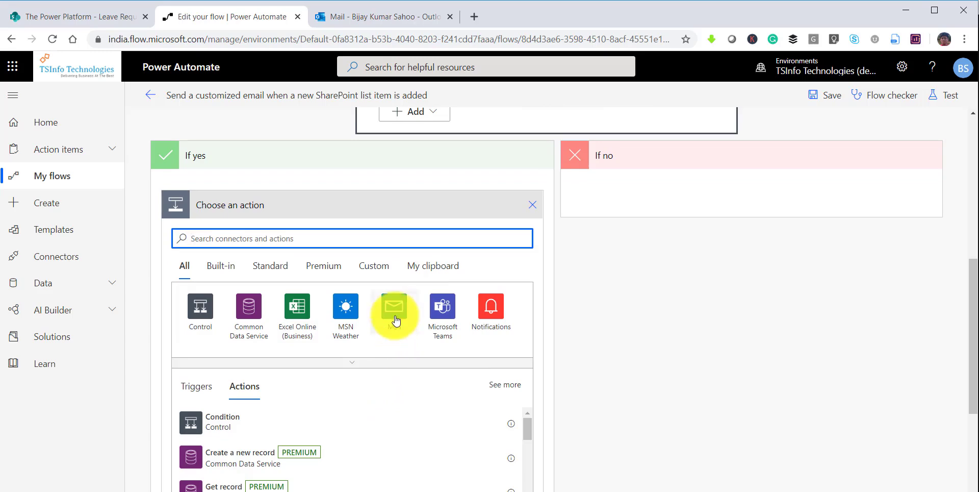
{"action": "left_click", "coordinate": [394, 312]}
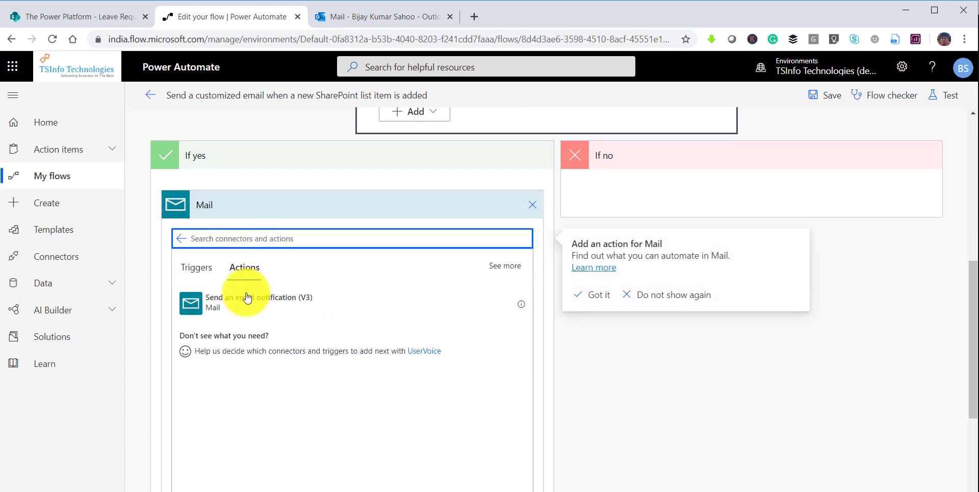
{"action": "left_click", "coordinate": [260, 306]}
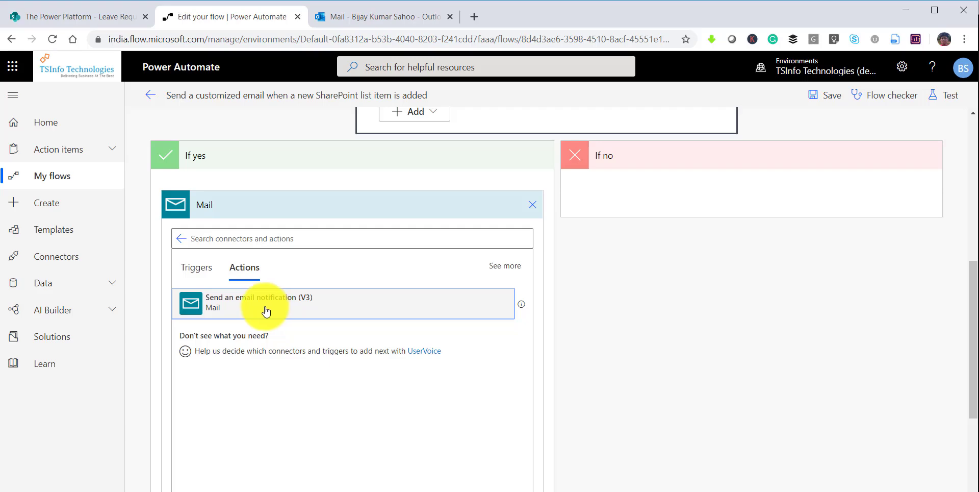
Set the recipient of the email notification to the trigger's Created By Email dynamic content
{"action": "left_click", "coordinate": [262, 253]}
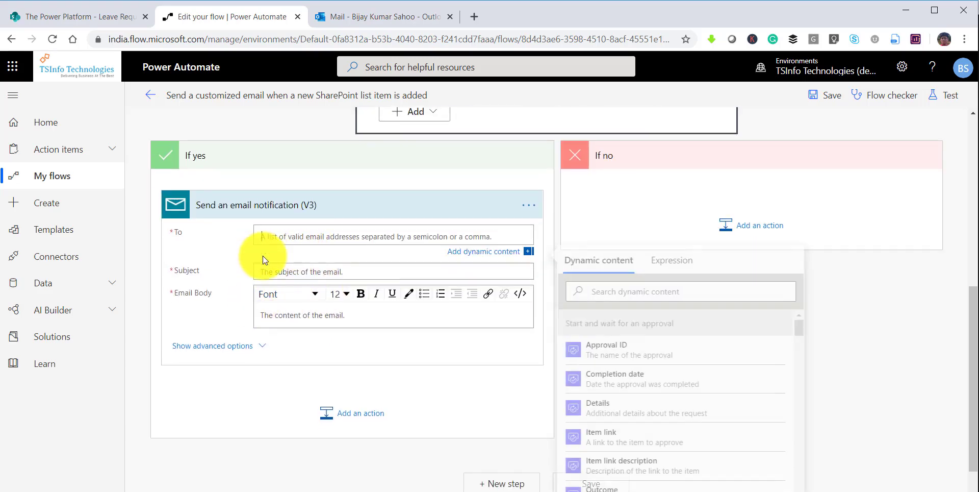
{"action": "left_click", "coordinate": [617, 288]}
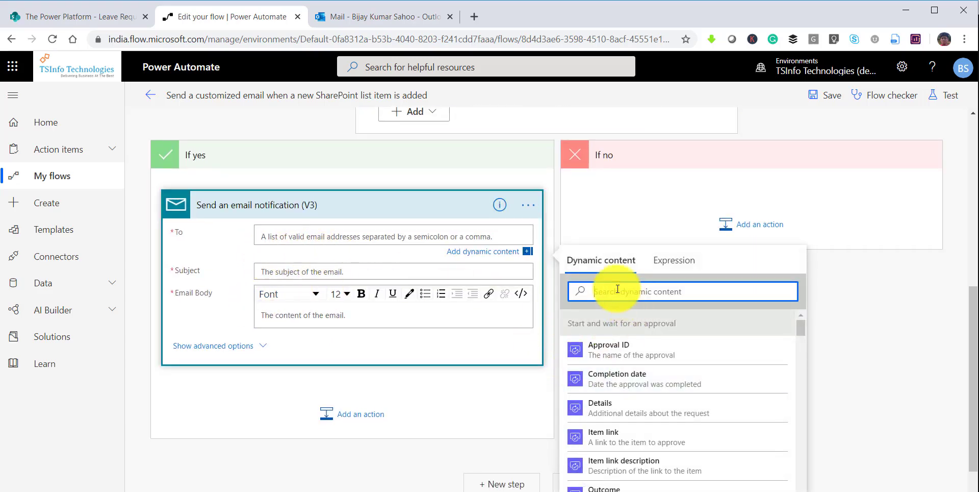
{"action": "type", "text": "crea"}
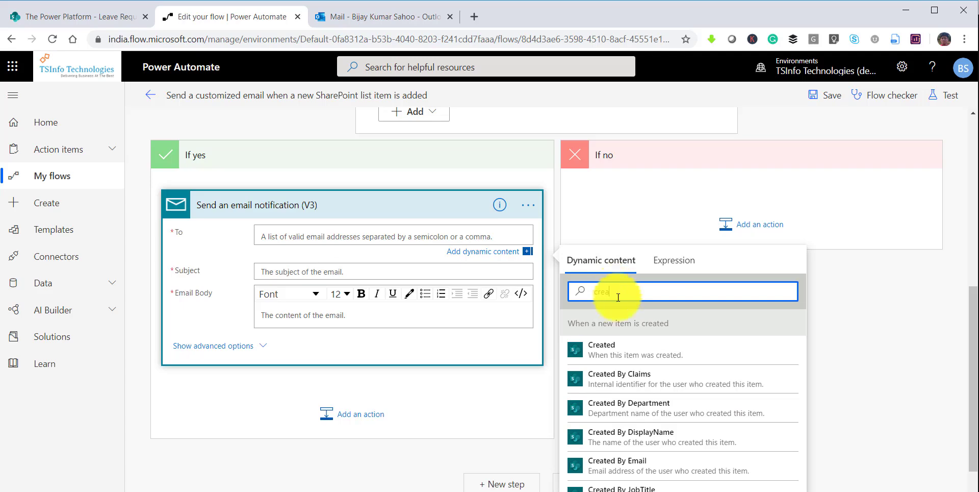
{"action": "left_click", "coordinate": [641, 462]}
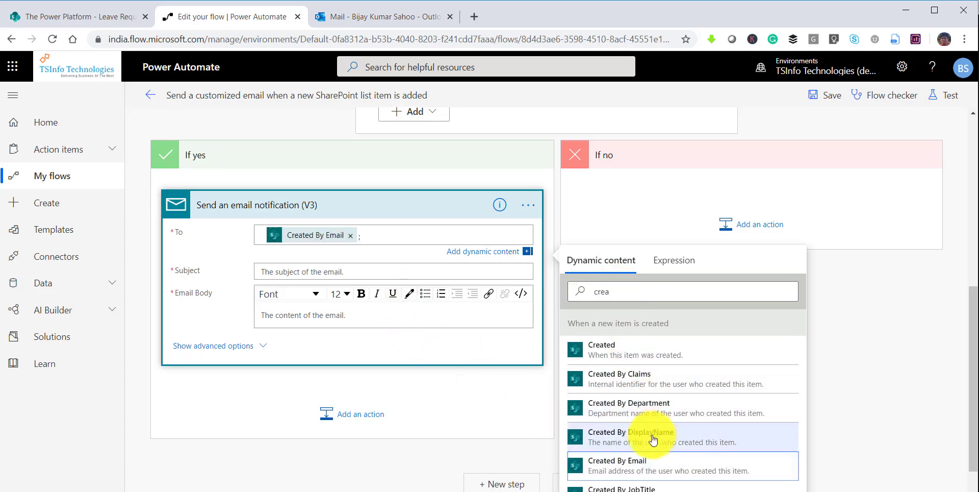
Set the subject of the email notification to "Leave request approved"
{"action": "left_click", "coordinate": [352, 272]}
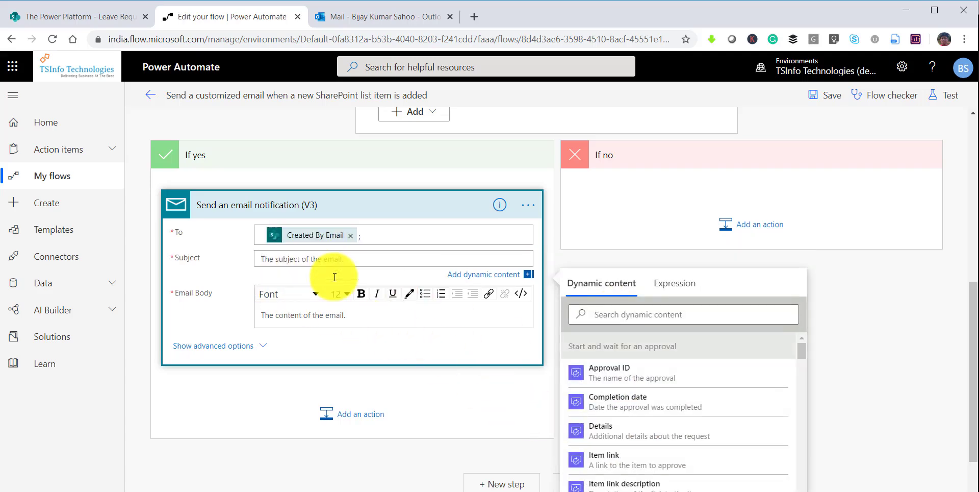
{"action": "type", "text": "A"}
{"action": "key", "text": "BackSpace"}
{"action": "type", "text": "Leave "}
{"action": "type", "text": "reque"}
{"action": "type", "text": "st appvo"}
{"action": "type", "text": "ove"}
Write "Leave request approved:" in the body of the email notification
{"action": "left_click", "coordinate": [336, 324]}
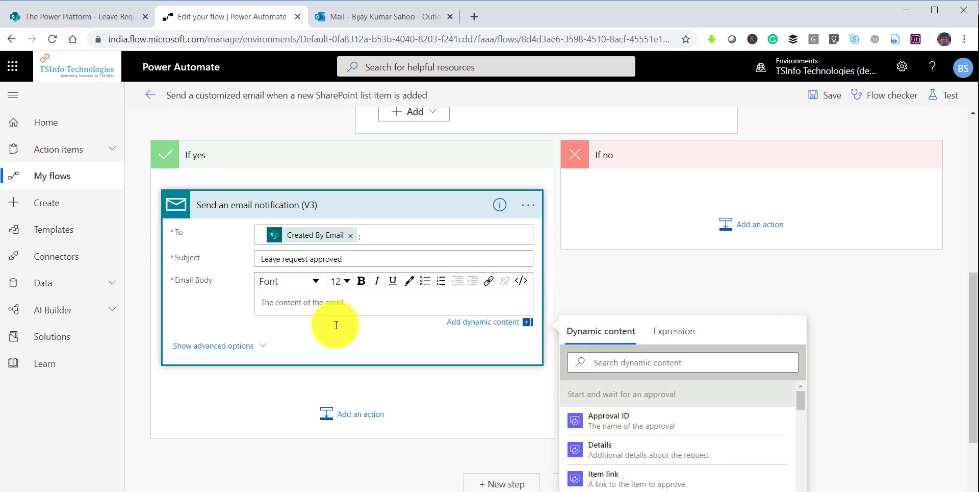
{"action": "type", "text": "Leave"}
{"action": "type", "text": " reque"}
{"action": "type", "text": "st apro"}
{"action": "type", "text": "prov"}
Append the Display Name dynamic content from Get manager (V2) to the notification's email body
{"action": "scroll", "coordinate": [634, 403], "scroll_direction": "down", "scroll_amount": 2}
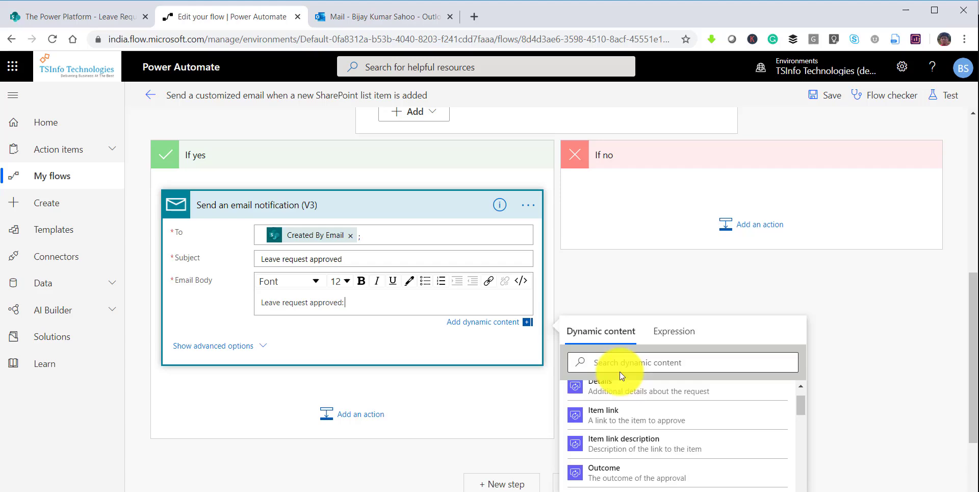
{"action": "left_click", "coordinate": [500, 329]}
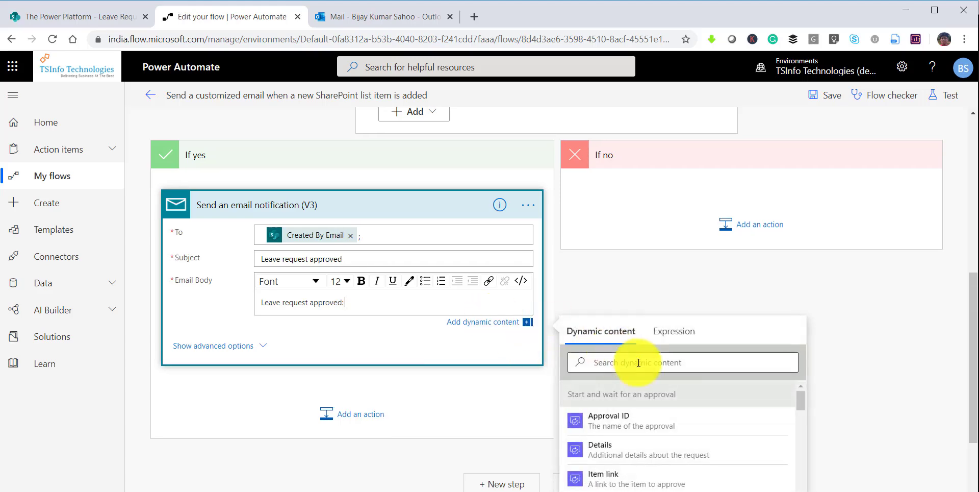
{"action": "scroll", "coordinate": [643, 392], "scroll_direction": "up", "scroll_amount": 3}
{"action": "scroll", "coordinate": [642, 392], "scroll_direction": "down", "scroll_amount": 5}
{"action": "scroll", "coordinate": [634, 376], "scroll_direction": "down", "scroll_amount": 10}
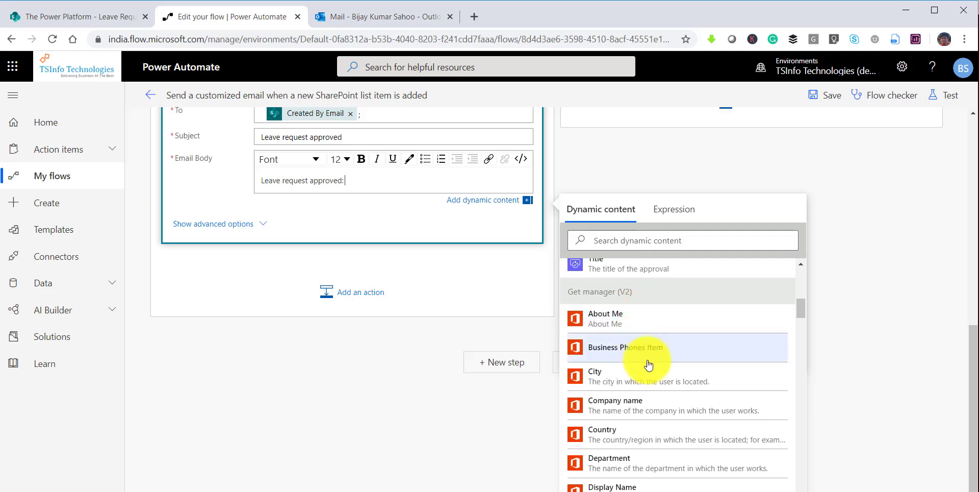
{"action": "scroll", "coordinate": [650, 362], "scroll_direction": "down", "scroll_amount": 2}
{"action": "scroll", "coordinate": [626, 396], "scroll_direction": "down", "scroll_amount": 1}
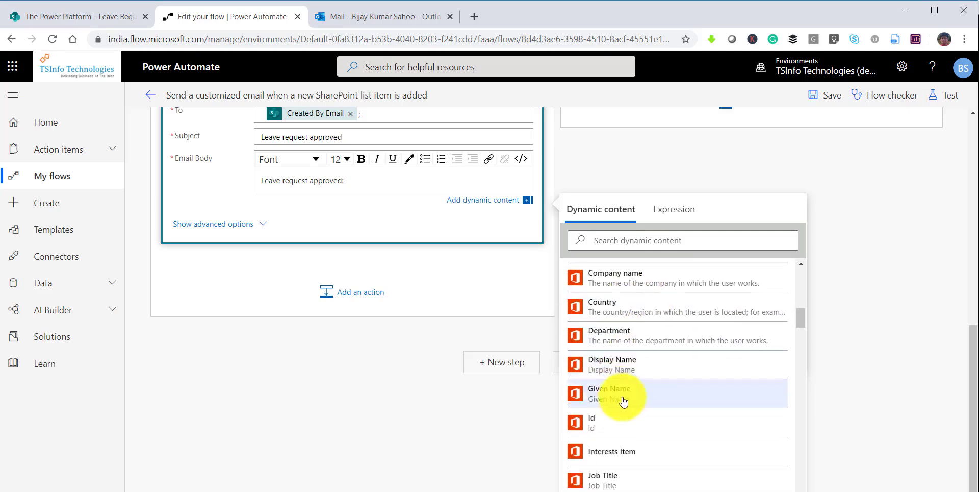
{"action": "left_click", "coordinate": [623, 368]}
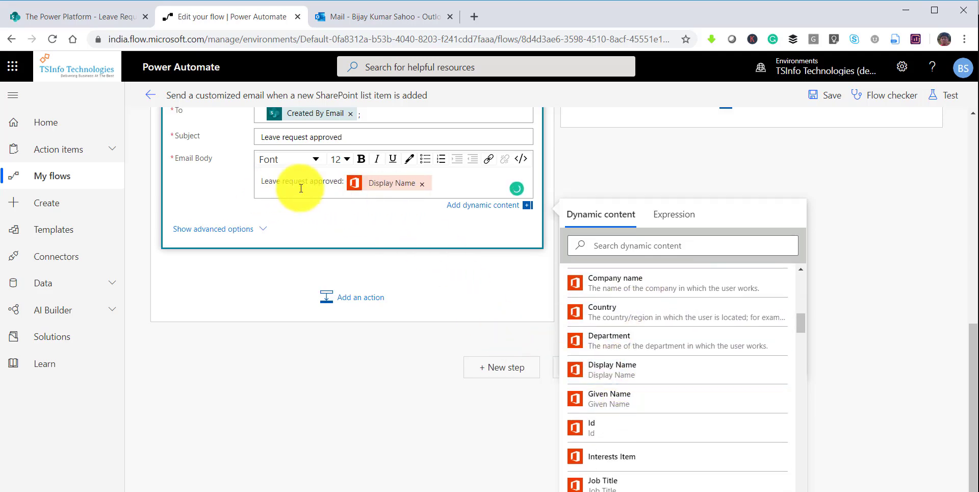
{"action": "scroll", "coordinate": [877, 299], "scroll_direction": "up", "scroll_amount": 2}
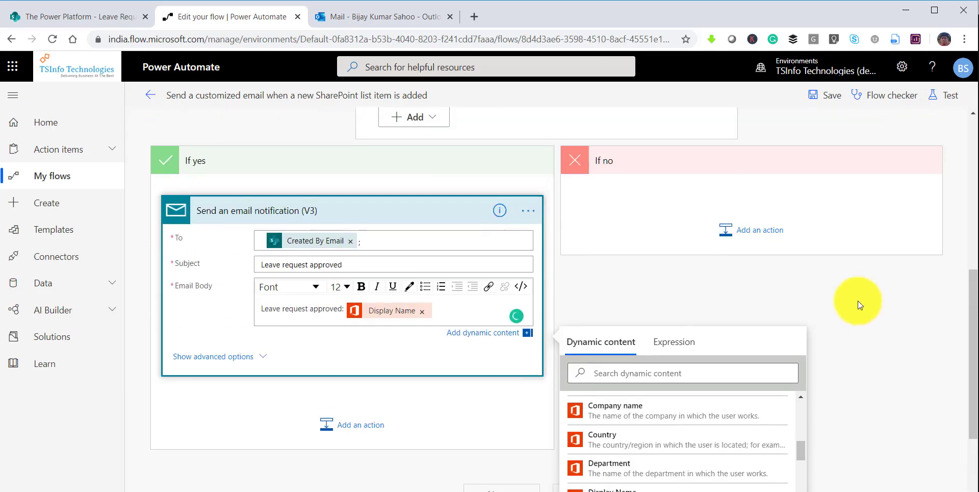
{"action": "left_click", "coordinate": [714, 203]}
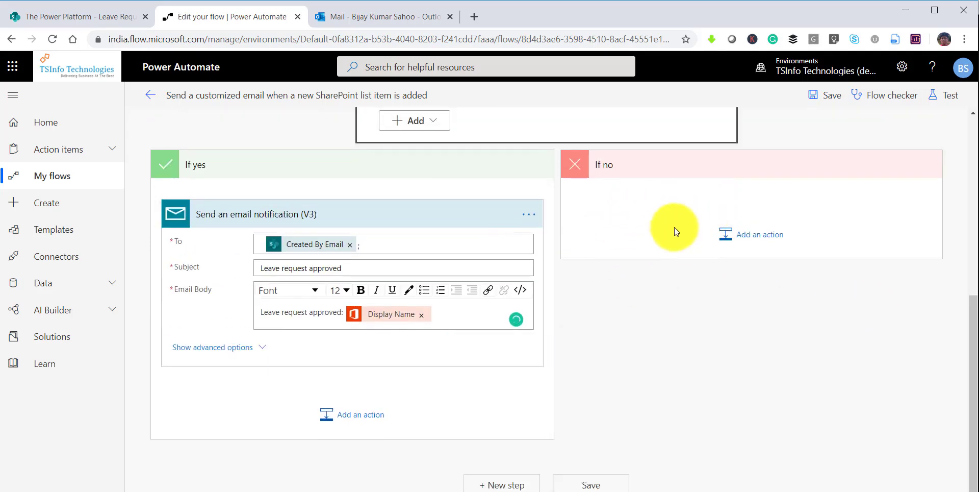
Add a Send an email notification (V3) action from the Mail connector to the condition's If no branch
{"action": "left_click", "coordinate": [765, 241]}
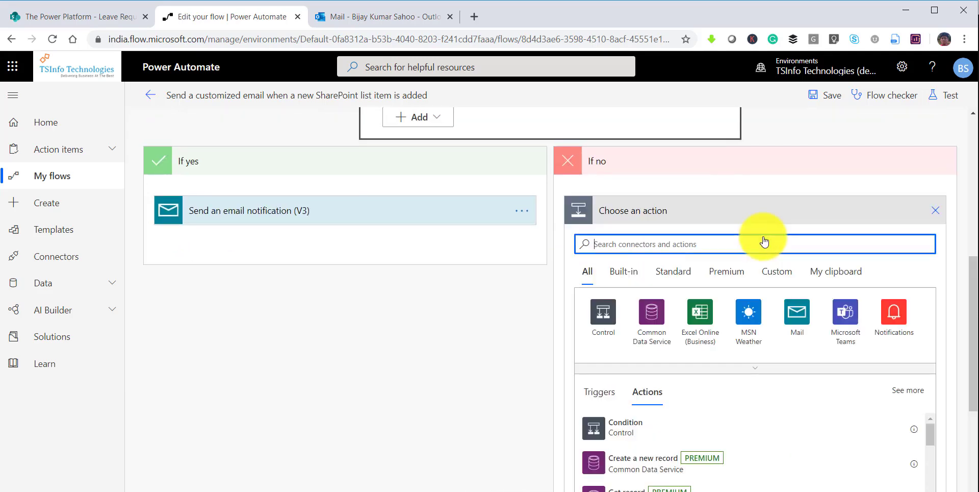
{"action": "left_click", "coordinate": [783, 336]}
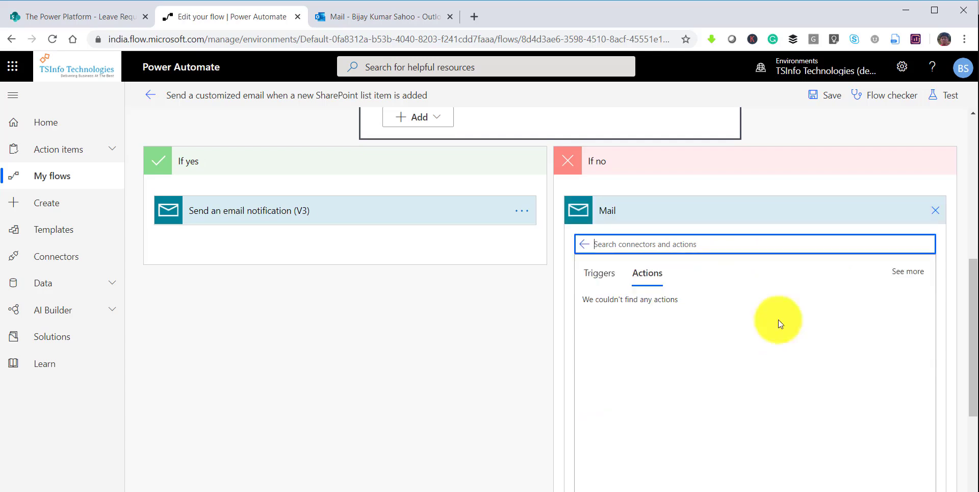
{"action": "left_click", "coordinate": [641, 306]}
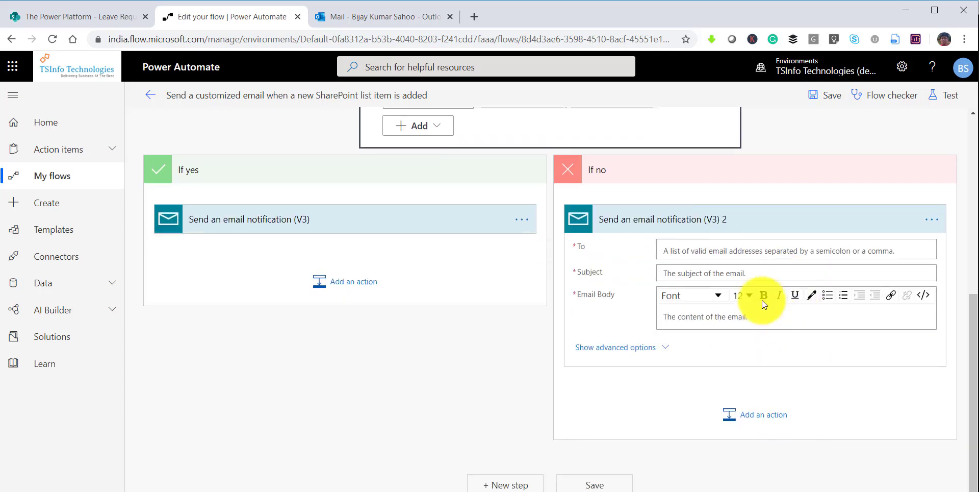
Set the recipient of the If no email notification to the trigger's Created By Email dynamic content
{"action": "left_click", "coordinate": [728, 256]}
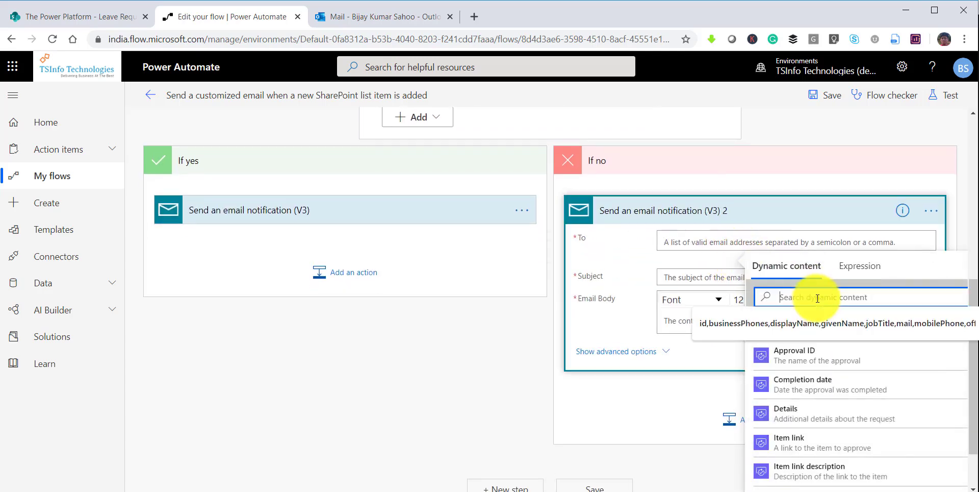
{"action": "type", "text": "crea"}
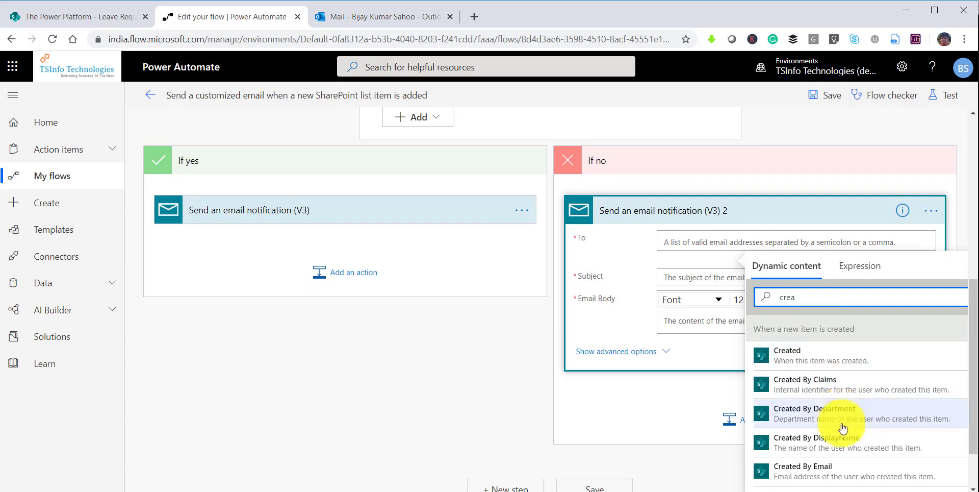
{"action": "scroll", "coordinate": [844, 439], "scroll_direction": "down", "scroll_amount": 1}
{"action": "left_click", "coordinate": [816, 407]}
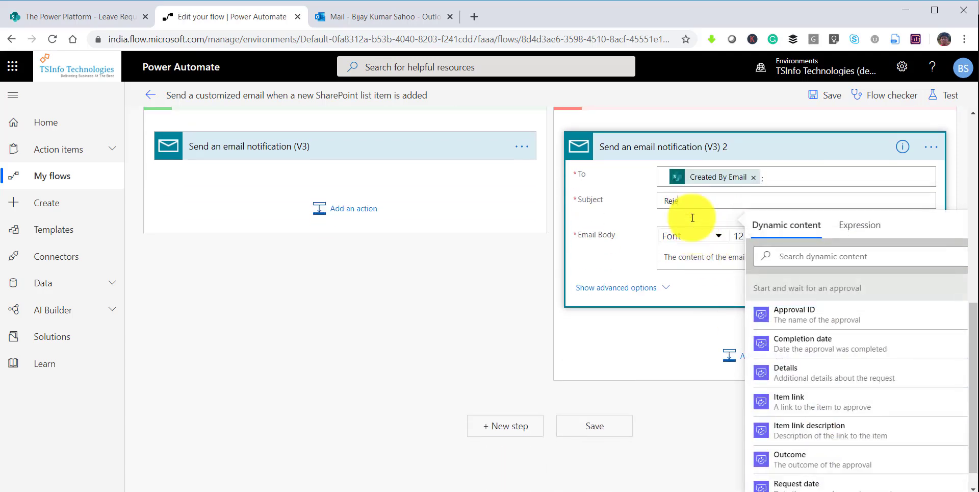
Enter "Rejected" as both the subject and the email body of the If no notification, and collapse its card
{"action": "left_click", "coordinate": [699, 263]}
{"action": "type", "text": "Rejec"}
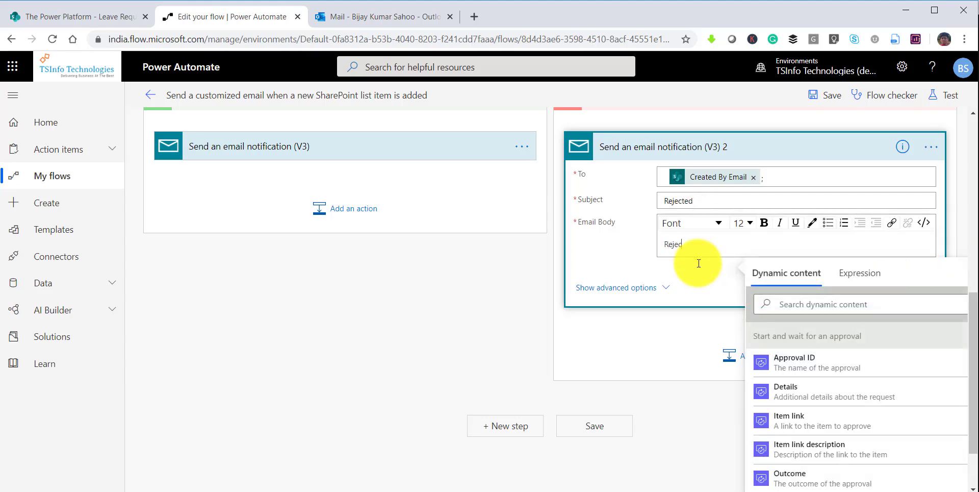
{"action": "left_click", "coordinate": [464, 284]}
{"action": "scroll", "coordinate": [797, 184], "scroll_direction": "up", "scroll_amount": 2}
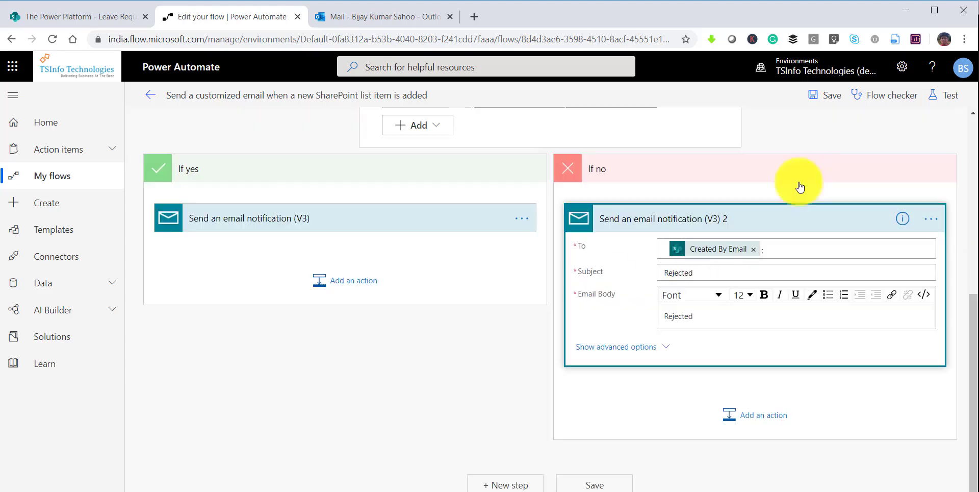
{"action": "left_click", "coordinate": [788, 219]}
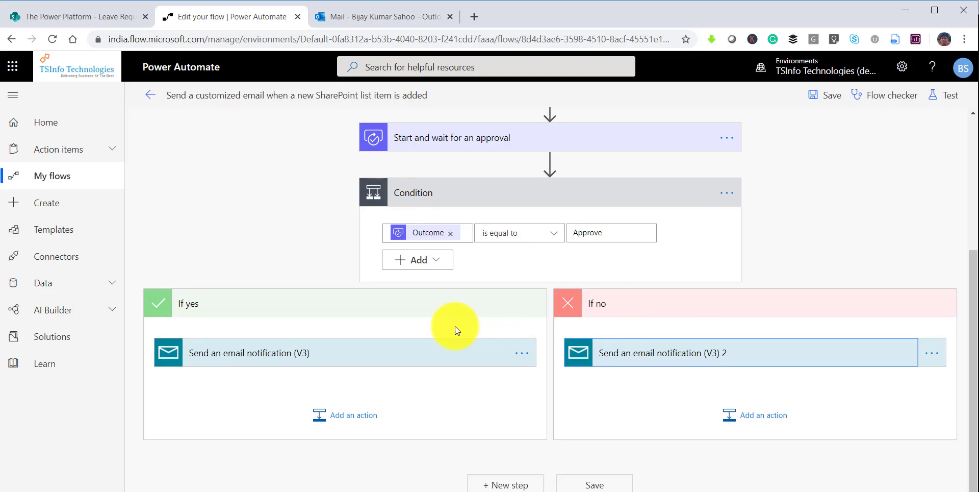
Switch to the SharePoint Leave Requests list and check the choices defined for the Leave Status column
{"action": "left_click", "coordinate": [82, 21]}
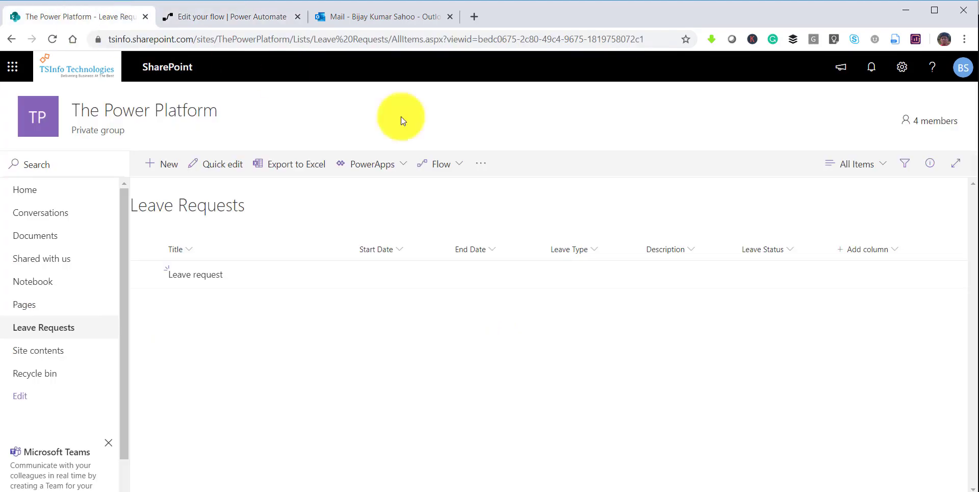
{"action": "left_click", "coordinate": [788, 250]}
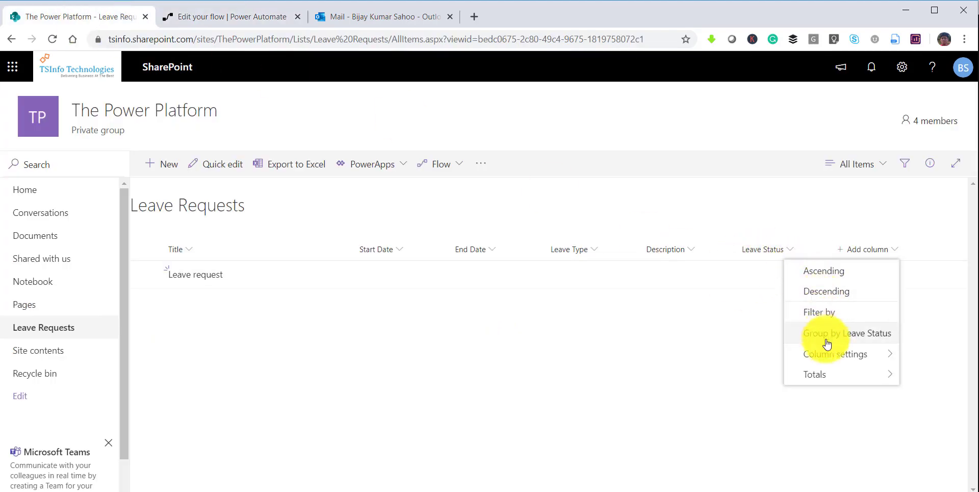
{"action": "left_click", "coordinate": [732, 361]}
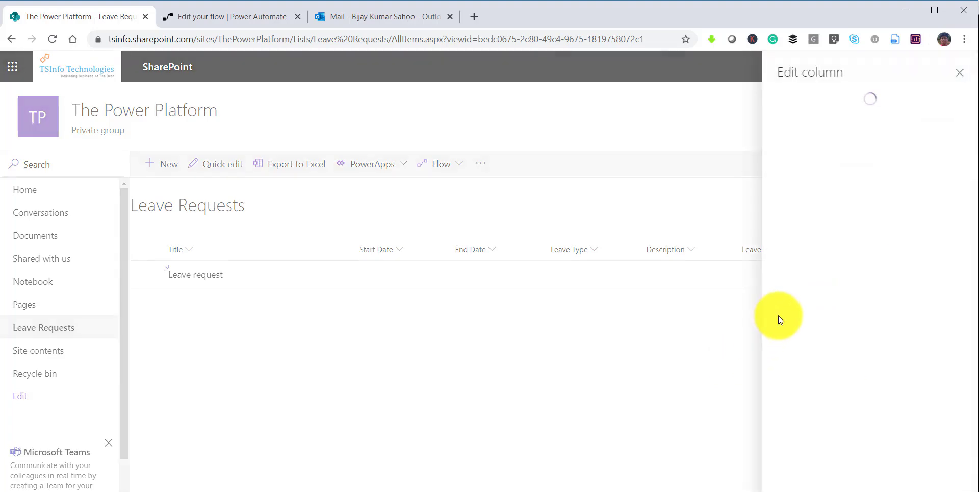
{"action": "left_click_drag", "start_coordinate": [835, 310], "coordinate": [785, 321]}
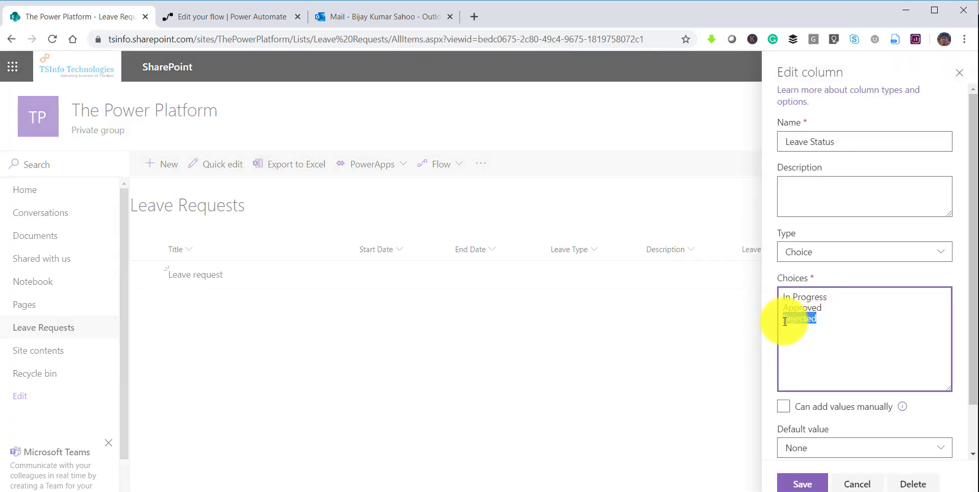
{"action": "left_click", "coordinate": [959, 73]}
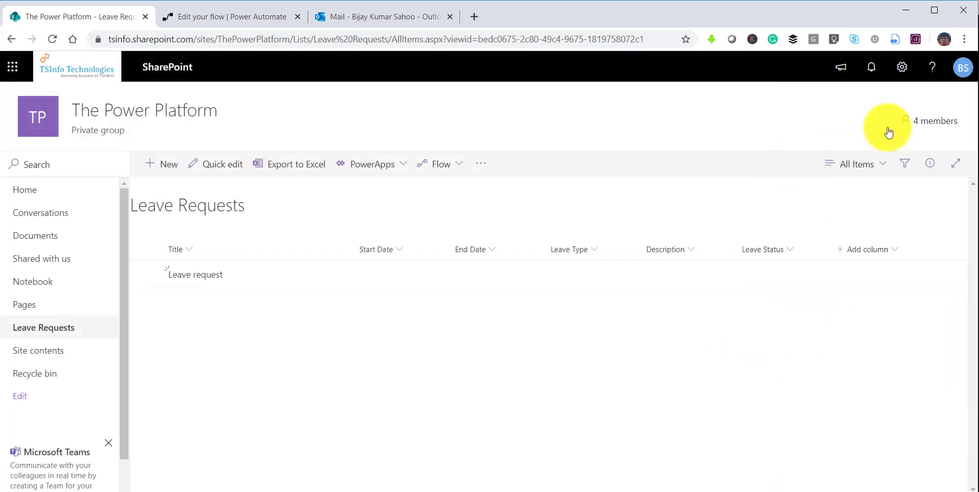
Switch back to Power Automate and add a SharePoint Update item action below the email notification in the If yes branch
{"action": "left_click", "coordinate": [262, 27]}
{"action": "left_click", "coordinate": [341, 409]}
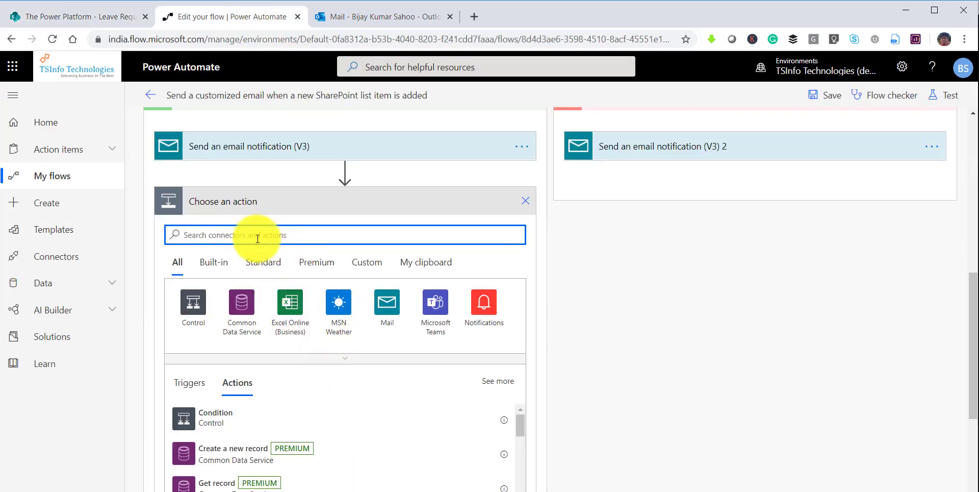
{"action": "type", "text": "upd"}
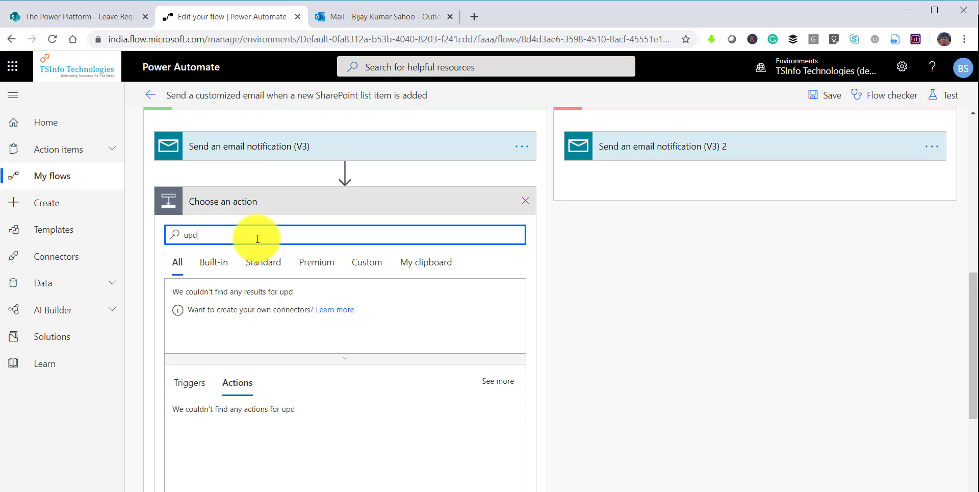
{"action": "type", "text": "ate"}
{"action": "scroll", "coordinate": [318, 357], "scroll_direction": "down", "scroll_amount": 4}
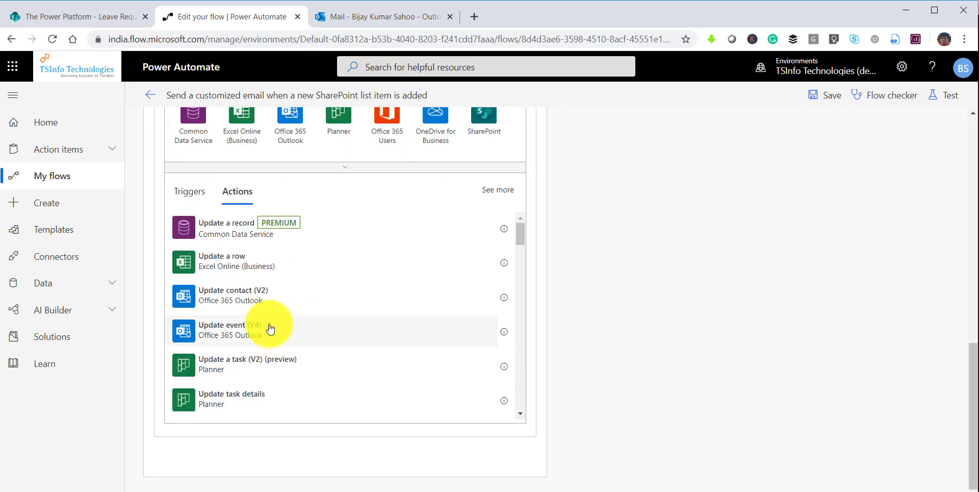
{"action": "scroll", "coordinate": [270, 329], "scroll_direction": "down", "scroll_amount": 5}
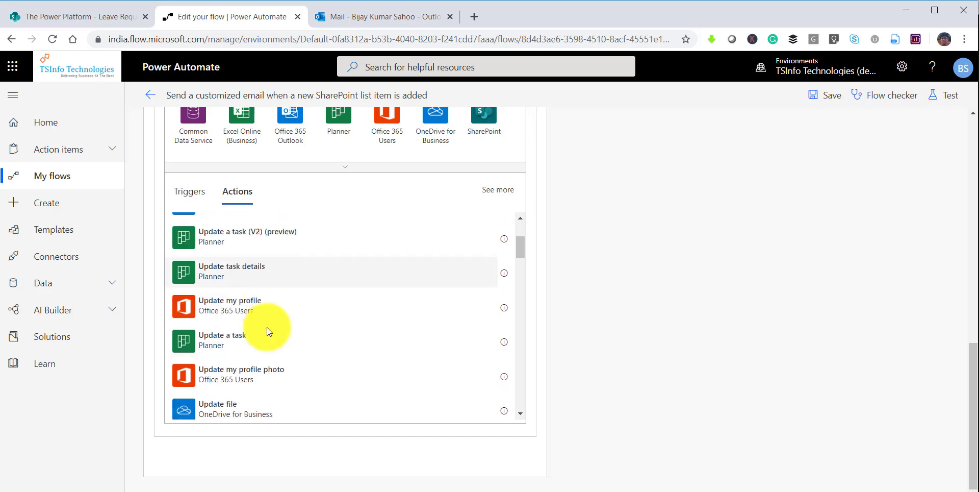
{"action": "scroll", "coordinate": [264, 340], "scroll_direction": "down", "scroll_amount": 5}
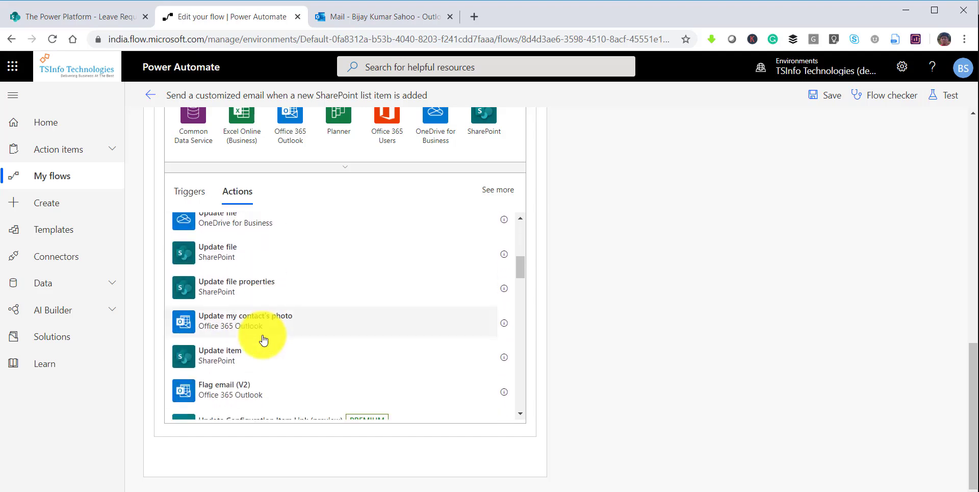
{"action": "scroll", "coordinate": [264, 340], "scroll_direction": "down", "scroll_amount": 2}
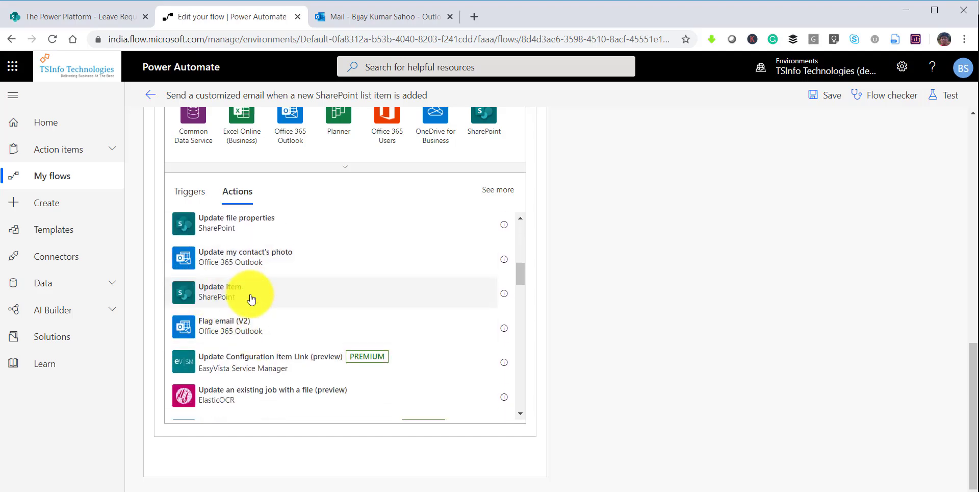
{"action": "left_click", "coordinate": [251, 299]}
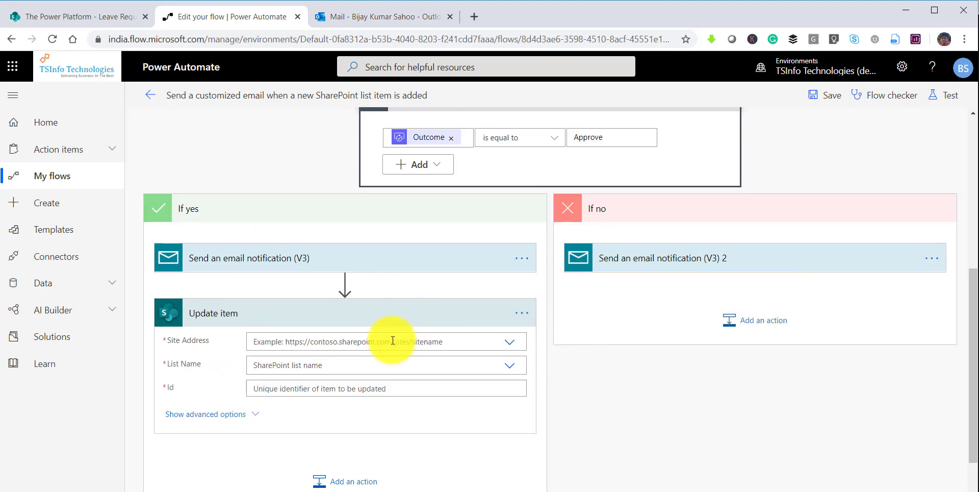
Set the Update item action's site address to The Power Platform and its list name to Leave Requests
{"action": "left_click", "coordinate": [392, 275]}
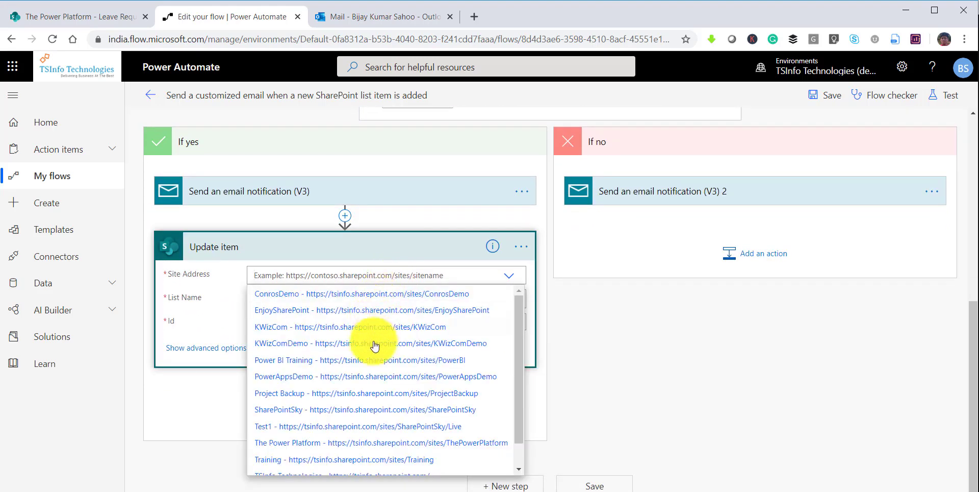
{"action": "scroll", "coordinate": [364, 370], "scroll_direction": "down", "scroll_amount": 1}
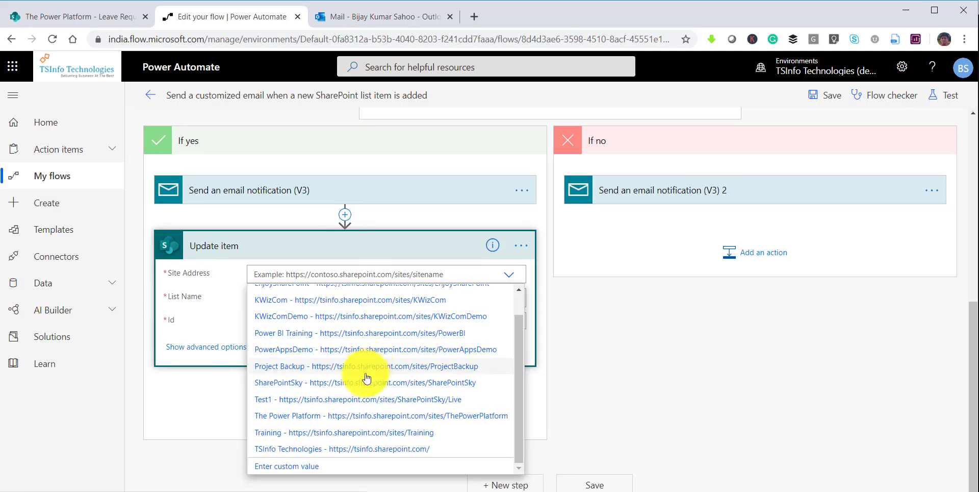
{"action": "left_click", "coordinate": [358, 417]}
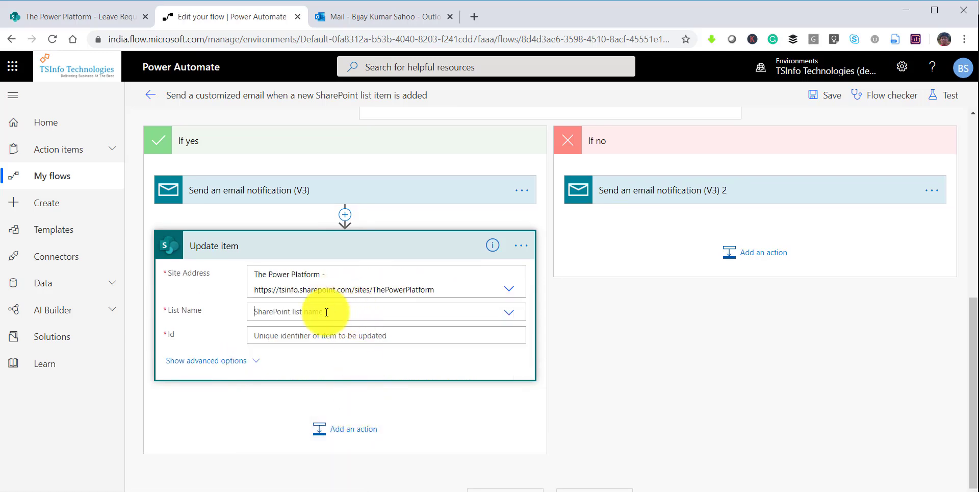
{"action": "left_click", "coordinate": [332, 331]}
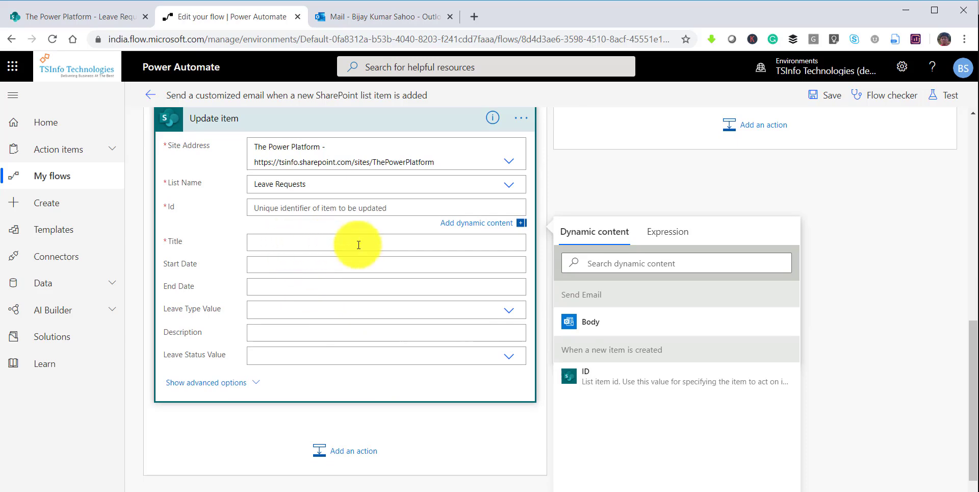
Fill the Update item action's Id and Title with the ID and Title dynamic content from When a new item is created
{"action": "left_click", "coordinate": [586, 377]}
{"action": "left_click", "coordinate": [292, 245]}
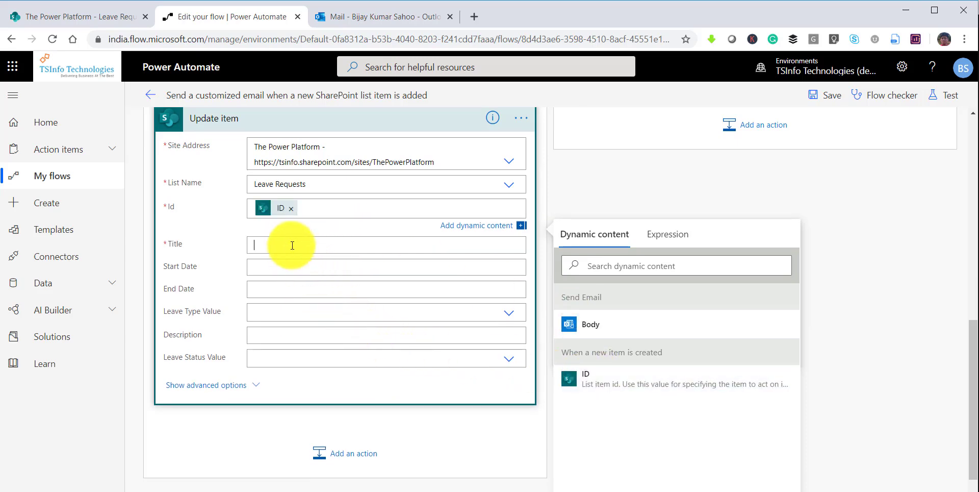
{"action": "scroll", "coordinate": [601, 373], "scroll_direction": "down", "scroll_amount": 10}
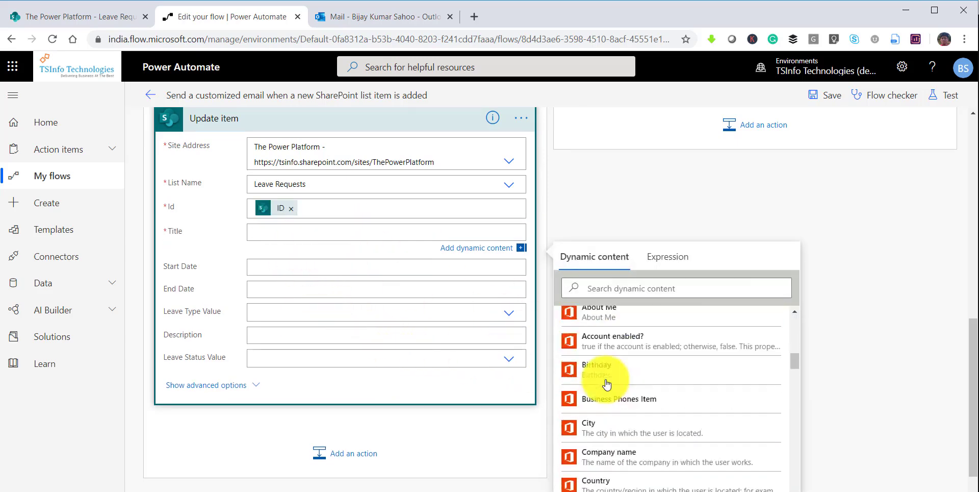
{"action": "scroll", "coordinate": [605, 383], "scroll_direction": "down", "scroll_amount": 10}
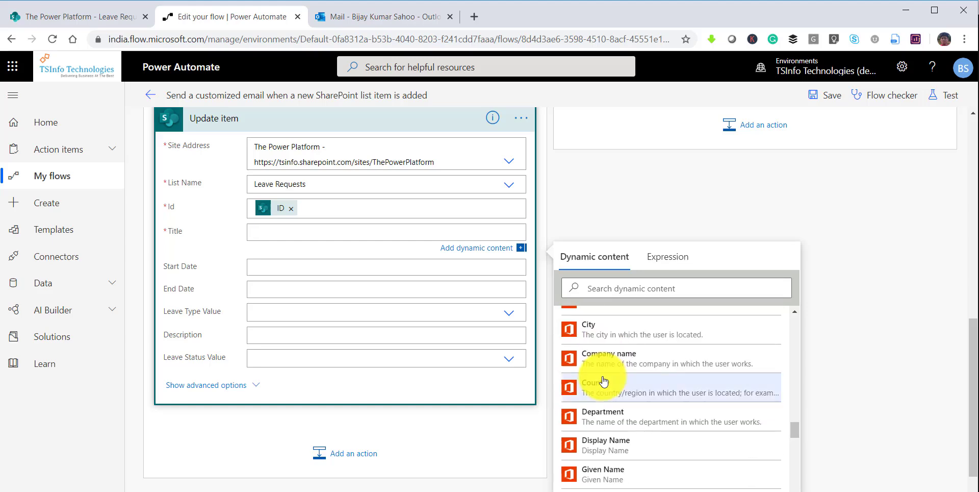
{"action": "scroll", "coordinate": [603, 383], "scroll_direction": "down", "scroll_amount": 15}
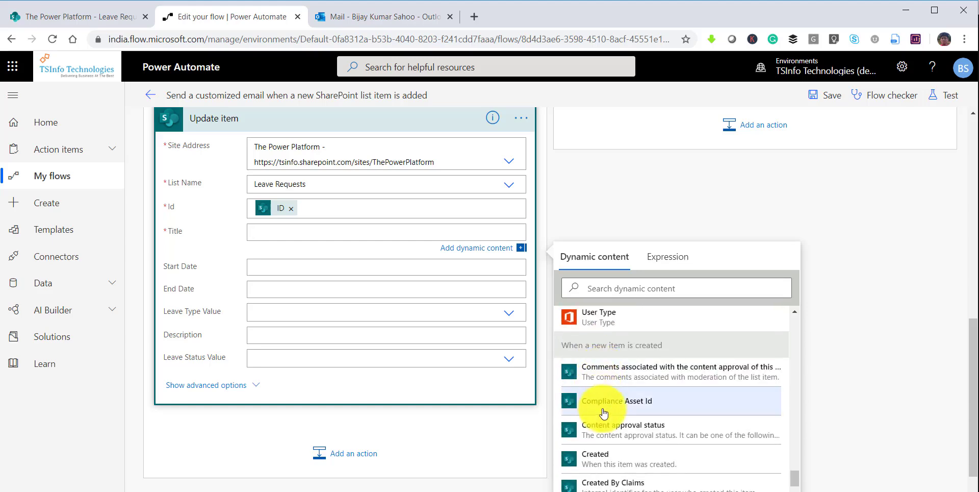
{"action": "scroll", "coordinate": [603, 412], "scroll_direction": "down", "scroll_amount": 10}
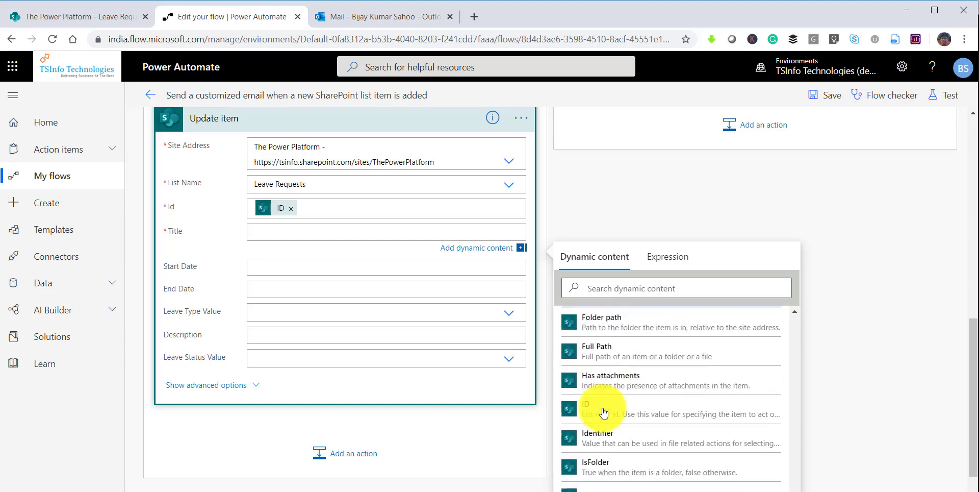
{"action": "scroll", "coordinate": [604, 412], "scroll_direction": "down", "scroll_amount": 5}
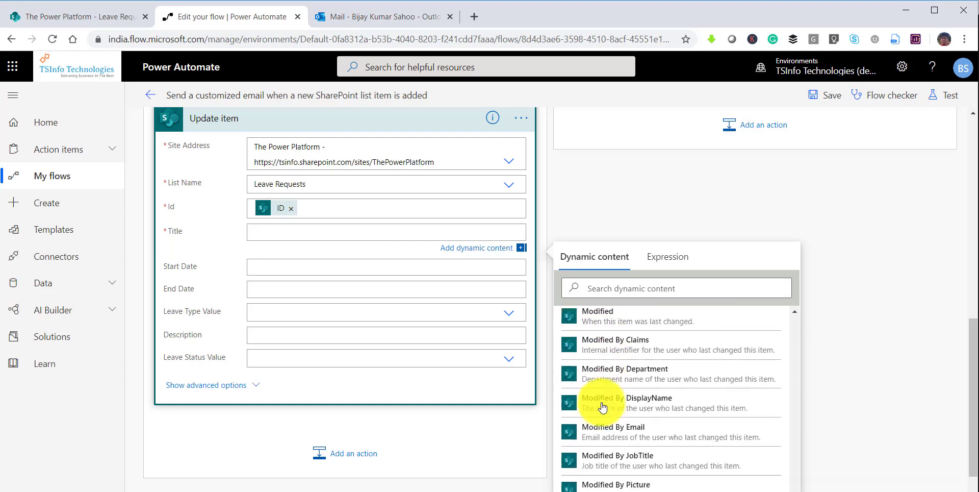
{"action": "scroll", "coordinate": [604, 406], "scroll_direction": "down", "scroll_amount": 5}
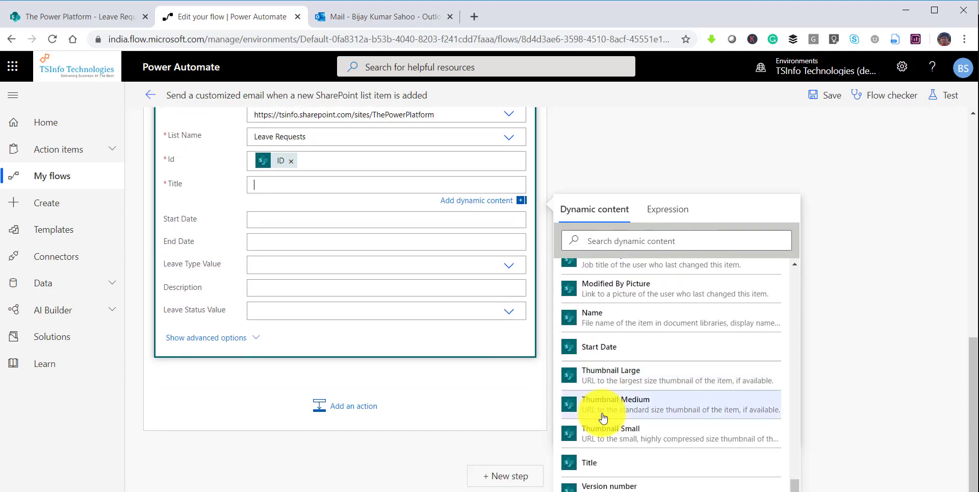
{"action": "left_click", "coordinate": [591, 462]}
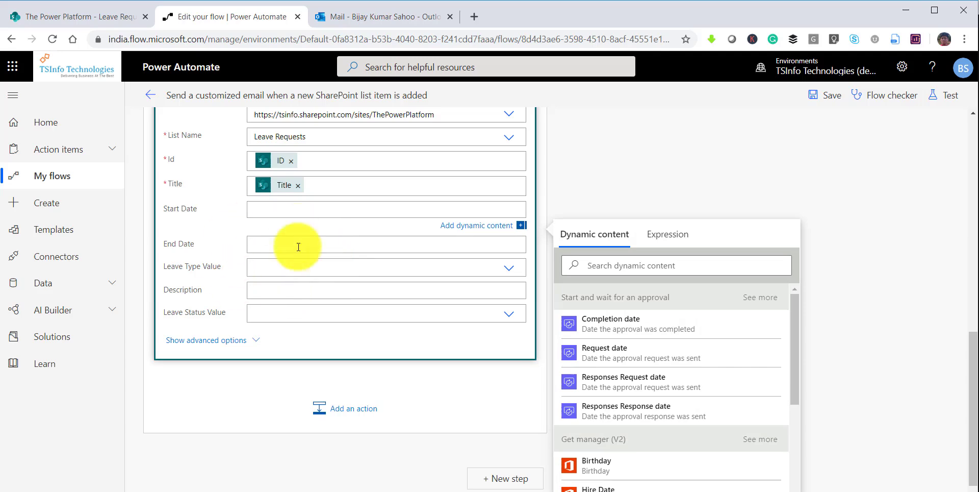
Set the Leave Status Value of the Update item action in the If yes branch to Approved
{"action": "scroll", "coordinate": [334, 313], "scroll_direction": "down", "scroll_amount": 1}
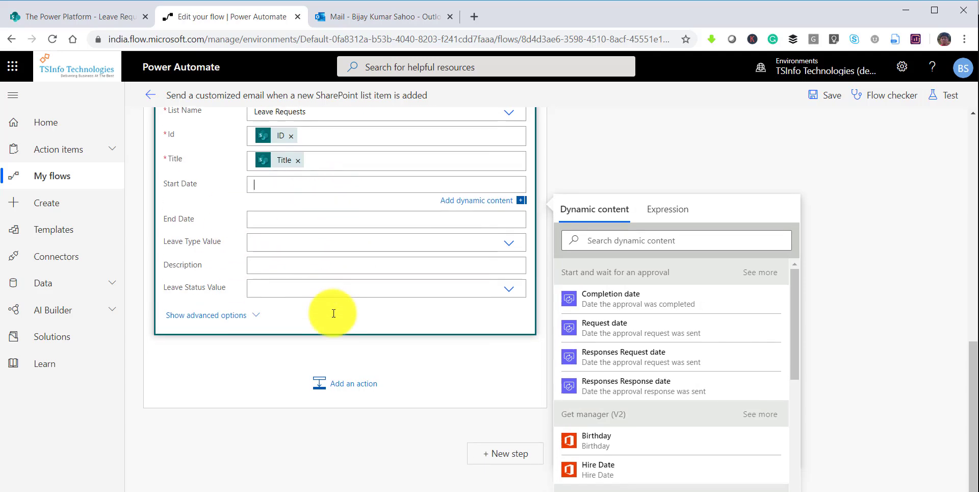
{"action": "left_click", "coordinate": [300, 288]}
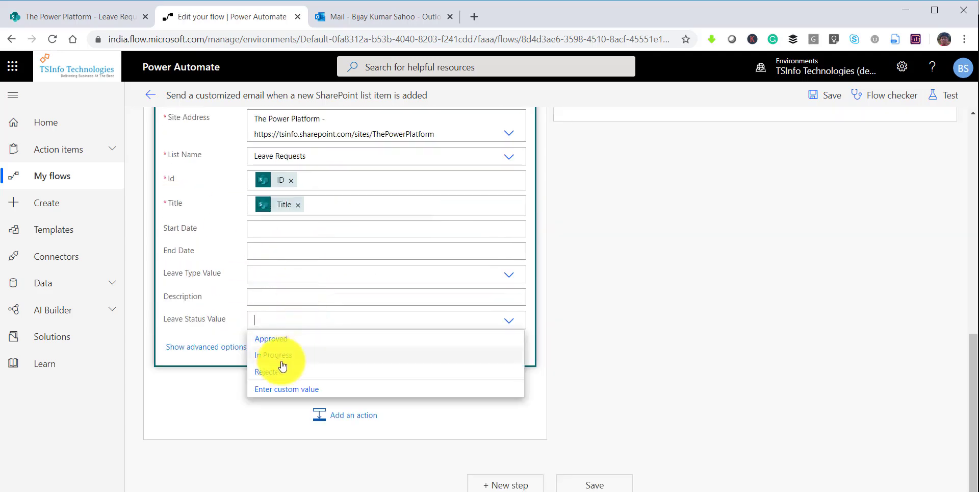
{"action": "left_click", "coordinate": [276, 347]}
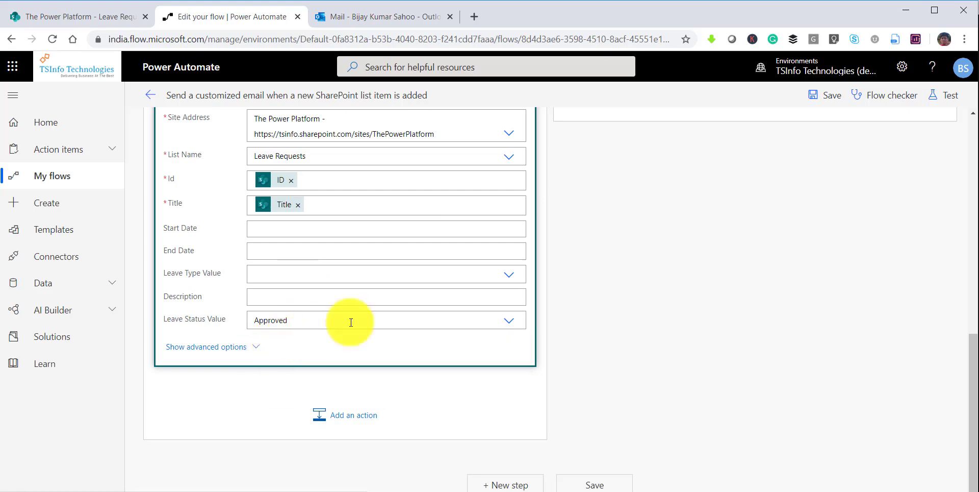
Start a new action below the email notification in the If no branch and search the actions for "update"
{"action": "scroll", "coordinate": [650, 267], "scroll_direction": "up", "scroll_amount": 3}
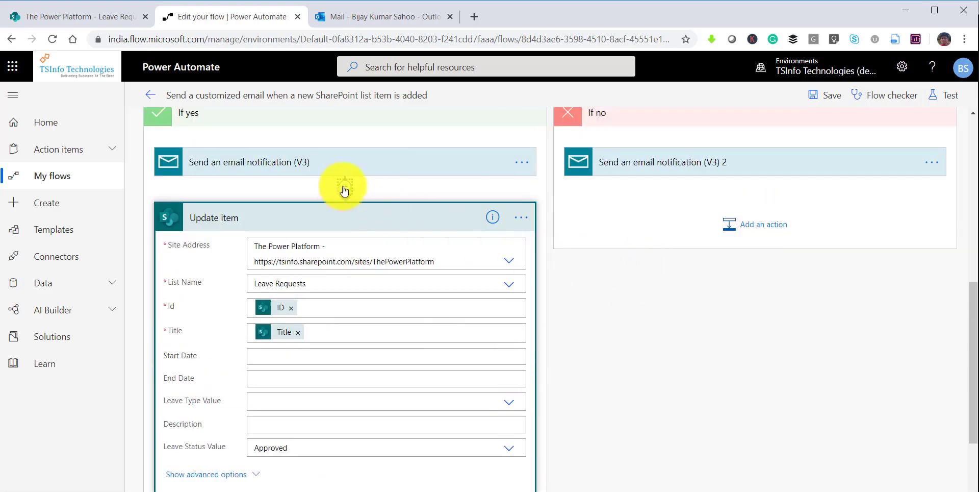
{"action": "left_click", "coordinate": [776, 228]}
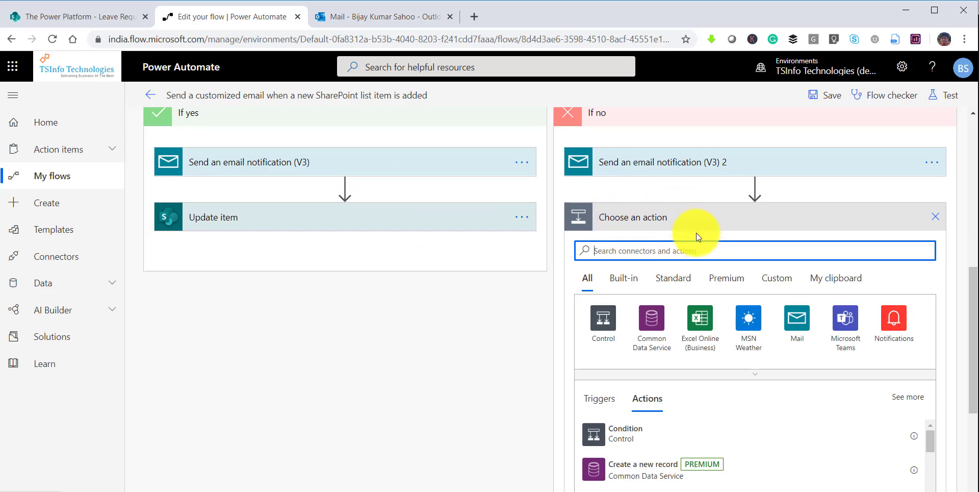
{"action": "left_click", "coordinate": [797, 319]}
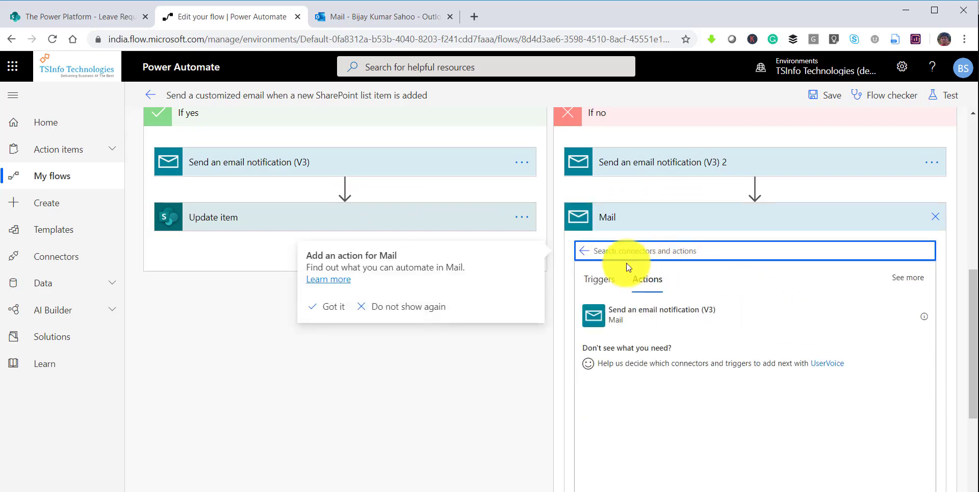
{"action": "left_click", "coordinate": [584, 251]}
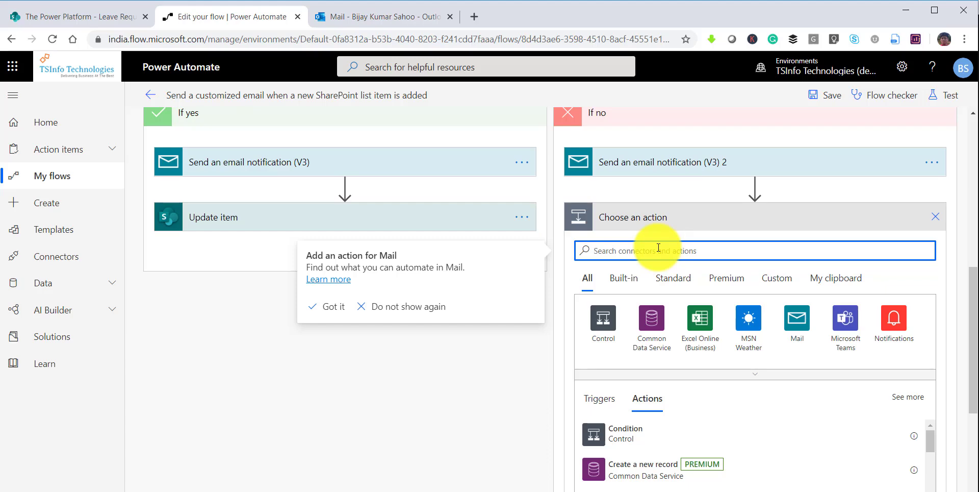
{"action": "type", "text": "up"}
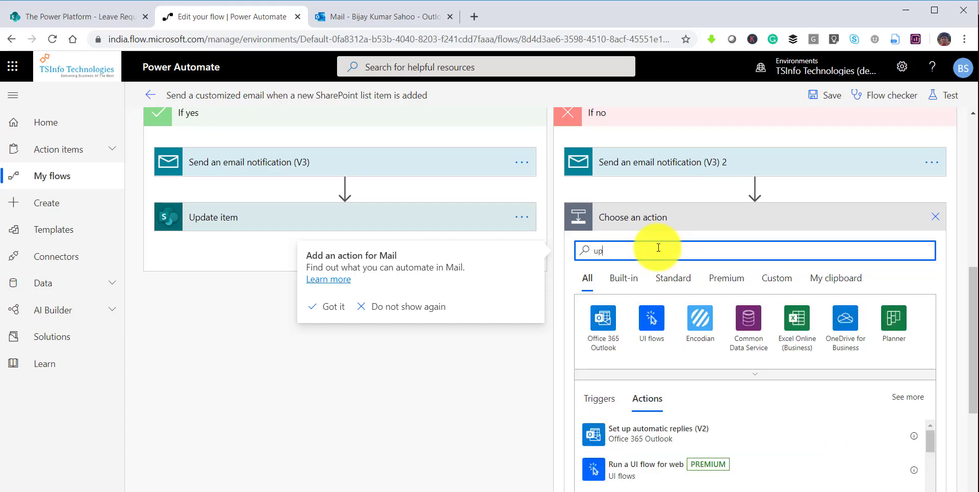
{"action": "type", "text": "dat"}
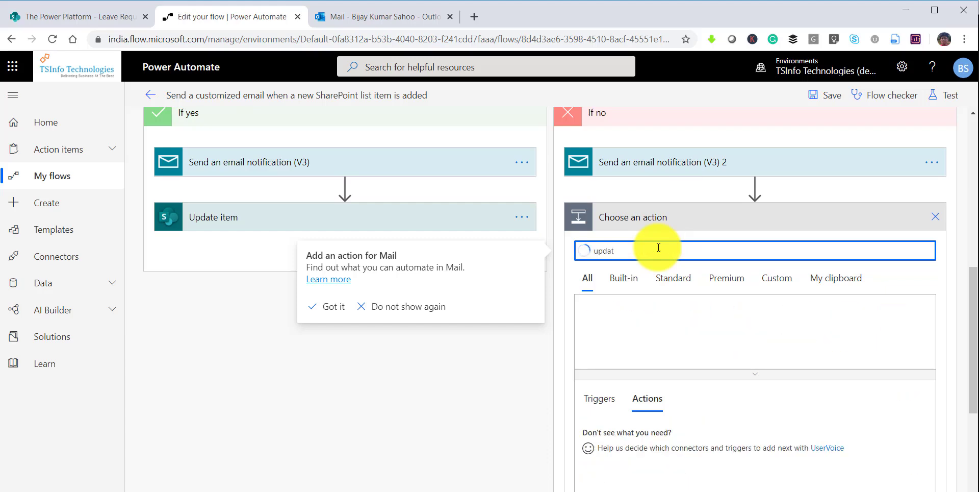
{"action": "type", "text": "e"}
Look through the matching update actions for one that updates a SharePoint list item
{"action": "scroll", "coordinate": [721, 403], "scroll_direction": "down", "scroll_amount": 4}
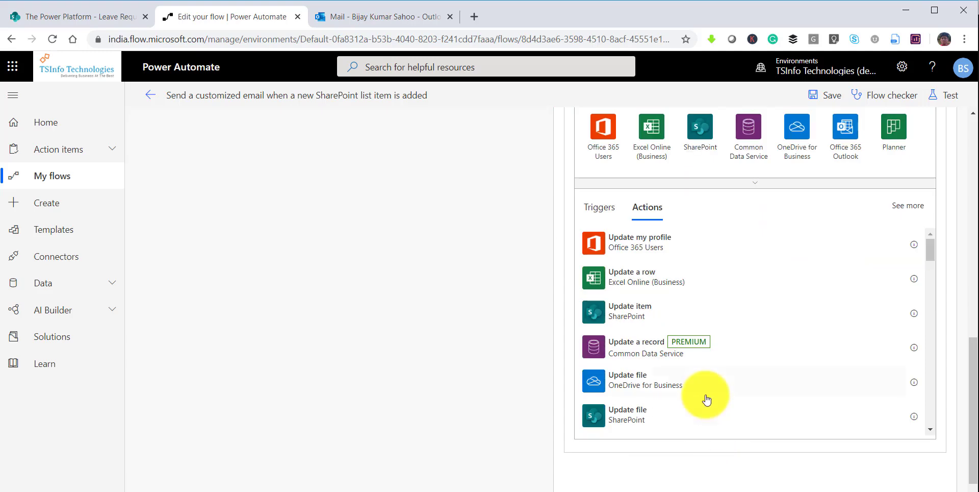
{"action": "scroll", "coordinate": [673, 370], "scroll_direction": "down", "scroll_amount": 10}
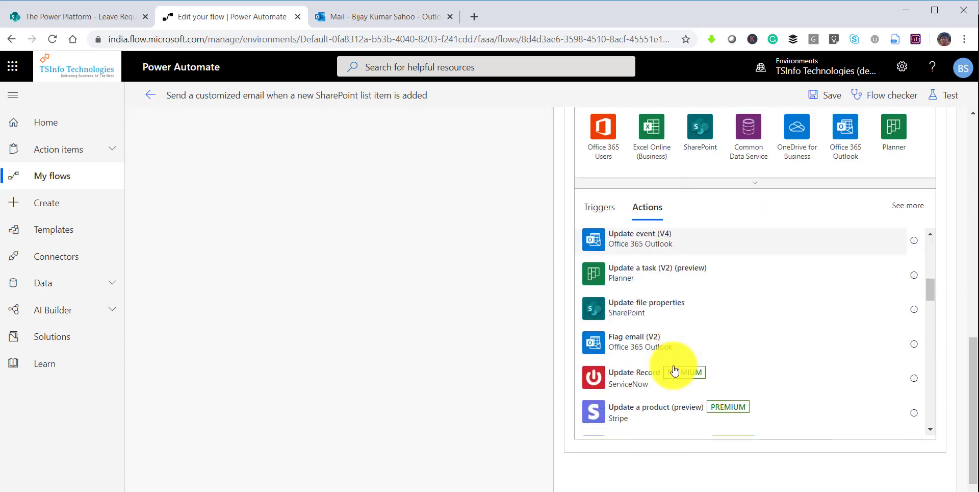
{"action": "scroll", "coordinate": [673, 368], "scroll_direction": "down", "scroll_amount": 8}
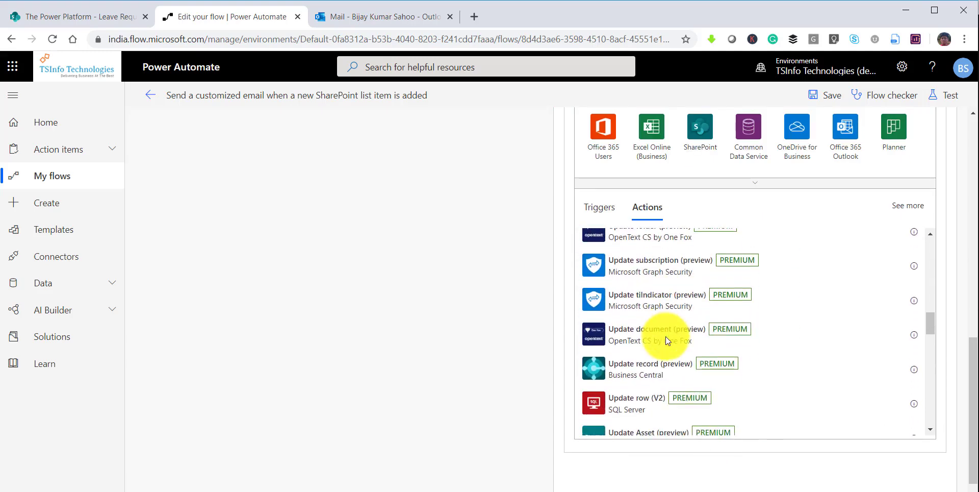
{"action": "scroll", "coordinate": [666, 336], "scroll_direction": "down", "scroll_amount": 8}
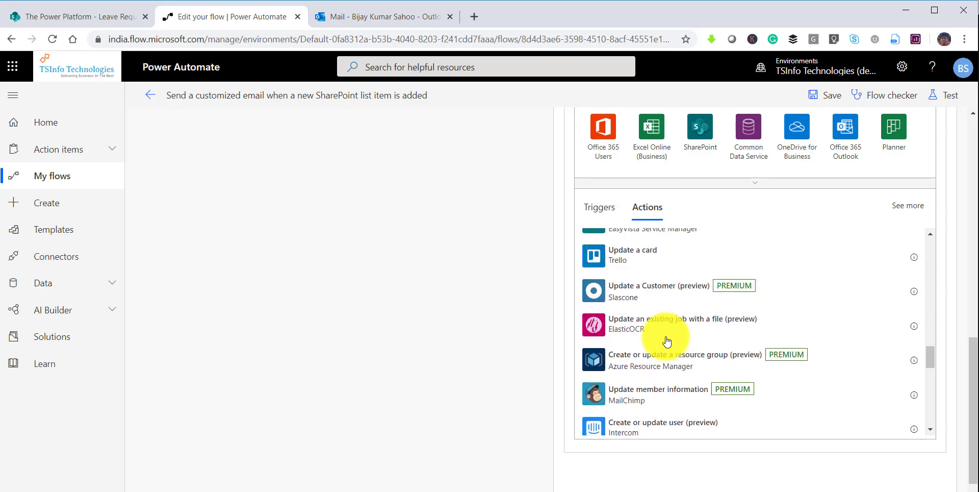
{"action": "scroll", "coordinate": [667, 341], "scroll_direction": "up", "scroll_amount": 2}
{"action": "scroll", "coordinate": [667, 341], "scroll_direction": "down", "scroll_amount": 5}
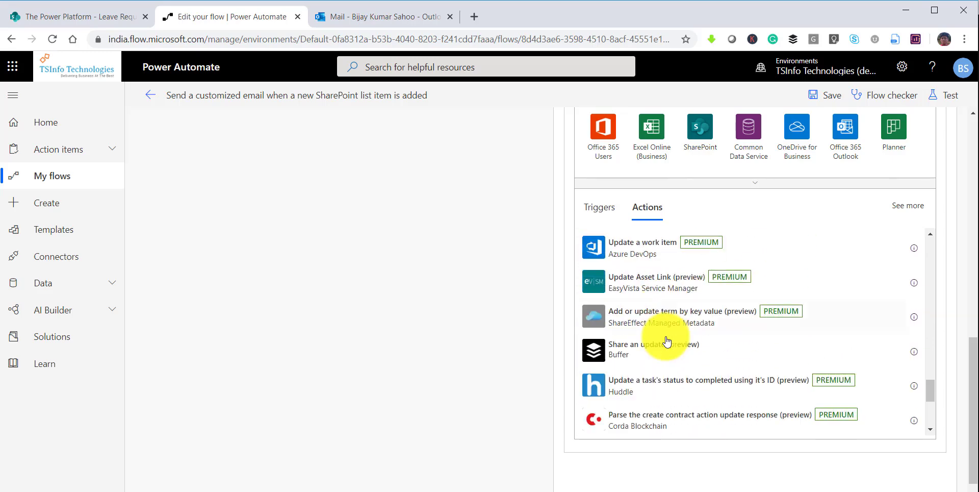
{"action": "scroll", "coordinate": [663, 306], "scroll_direction": "up", "scroll_amount": 5}
{"action": "scroll", "coordinate": [673, 209], "scroll_direction": "up", "scroll_amount": 5}
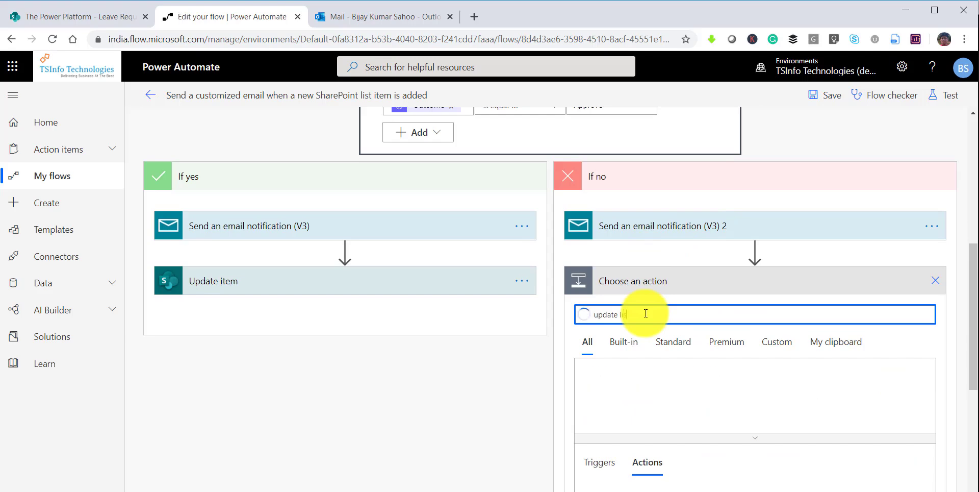
Refine the action search to "update lis" and add the SharePoint Update item action to the If no branch
{"action": "type", "text": "lis"}
{"action": "scroll", "coordinate": [645, 355], "scroll_direction": "down", "scroll_amount": 1}
{"action": "scroll", "coordinate": [645, 355], "scroll_direction": "down", "scroll_amount": 2}
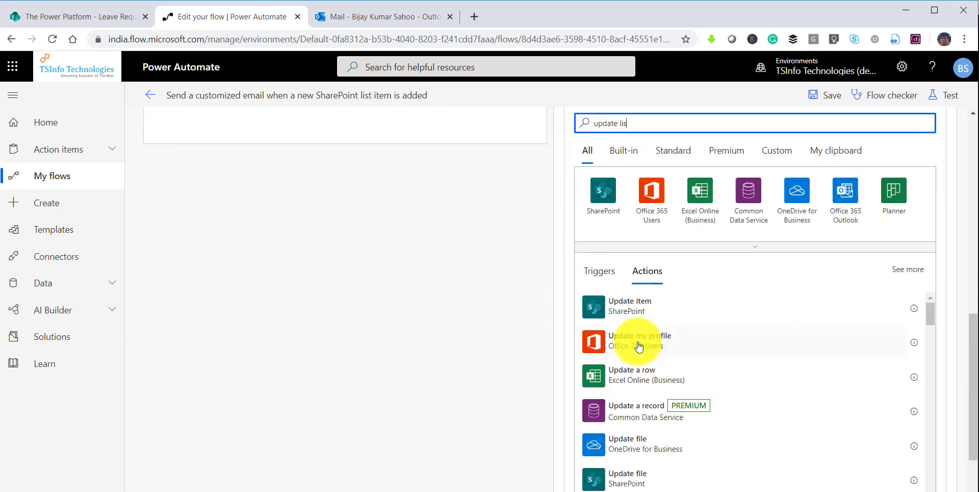
{"action": "left_click", "coordinate": [710, 304]}
Set the Update item 2 action's site address to The Power Platform and its list name to Leave Requests
{"action": "left_click", "coordinate": [680, 275]}
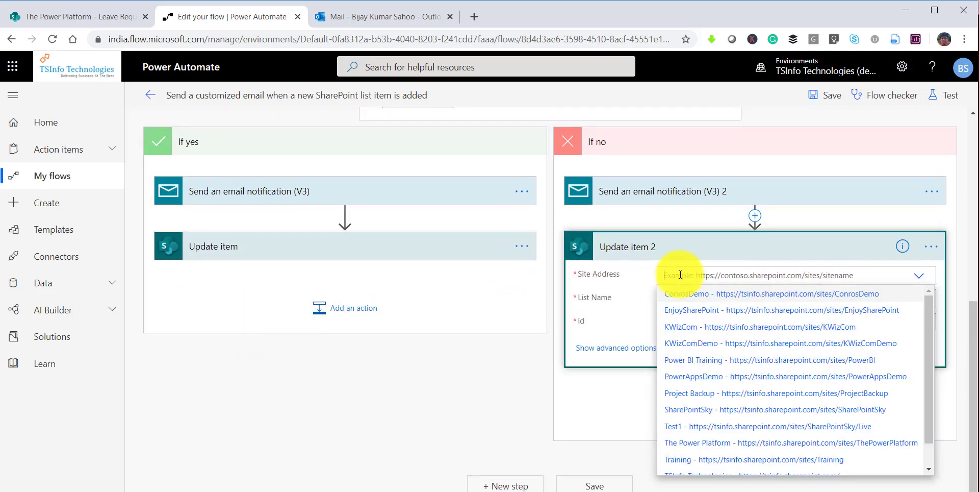
{"action": "left_click", "coordinate": [709, 442]}
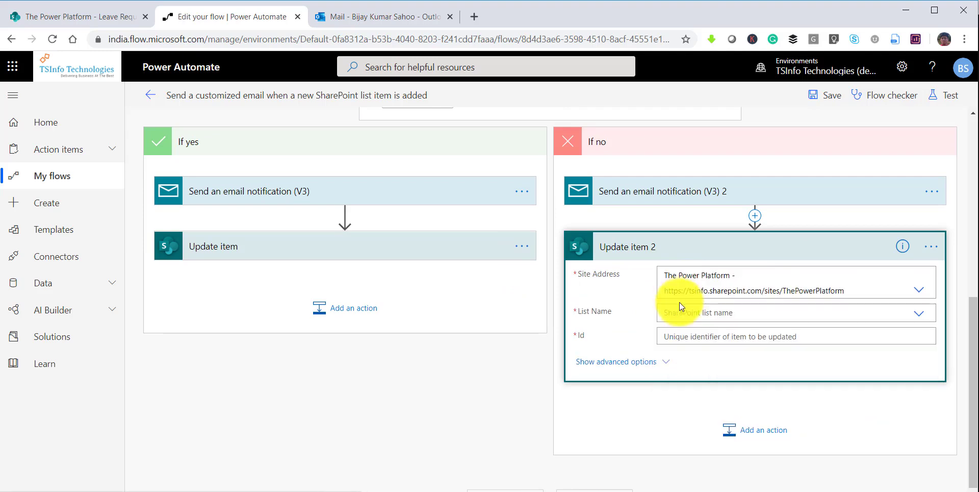
{"action": "left_click", "coordinate": [679, 310]}
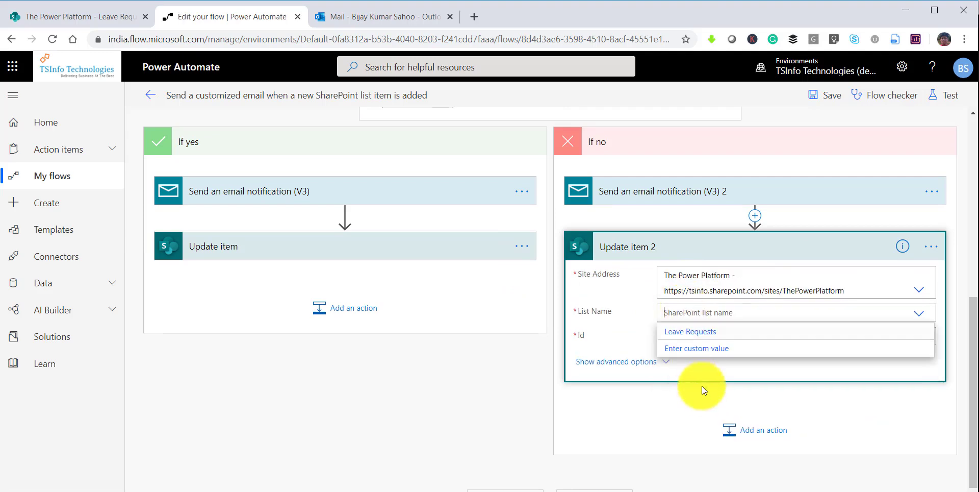
{"action": "left_click", "coordinate": [692, 331]}
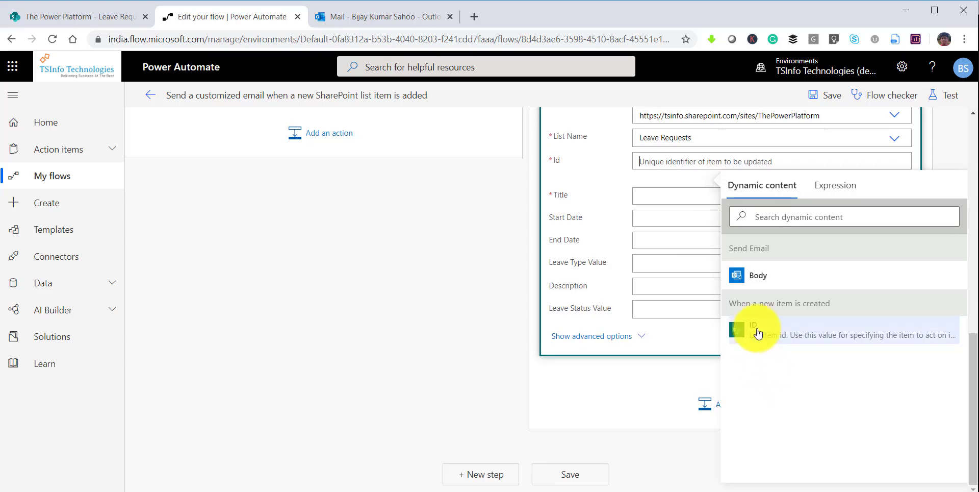
Fill the Update item 2 action's Id and Title with the ID and Title dynamic content from When a new item is created
{"action": "left_click", "coordinate": [754, 330]}
{"action": "left_click", "coordinate": [652, 203]}
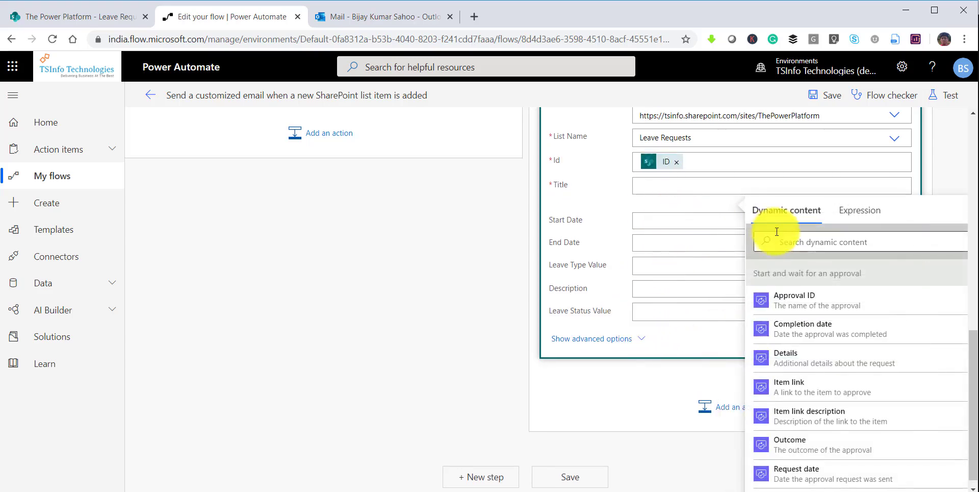
{"action": "left_click", "coordinate": [776, 242]}
{"action": "type", "text": "tit"}
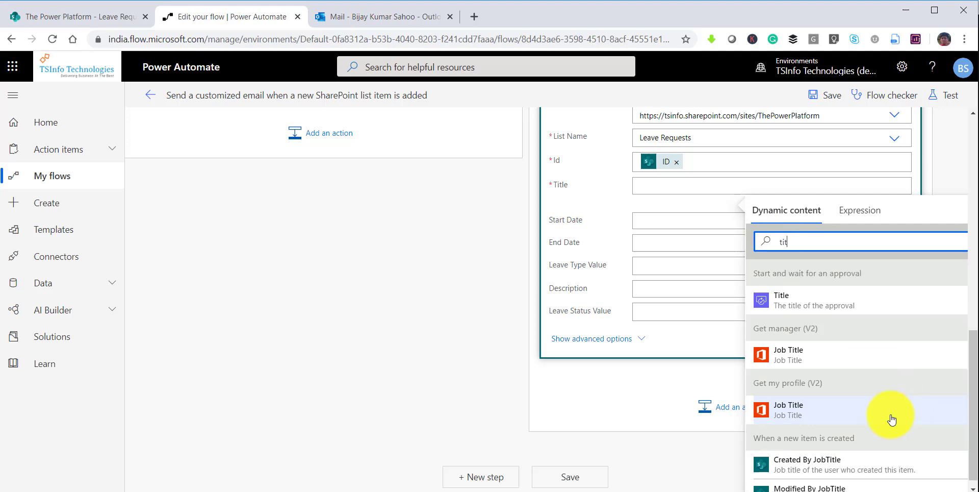
{"action": "scroll", "coordinate": [886, 415], "scroll_direction": "down", "scroll_amount": 2}
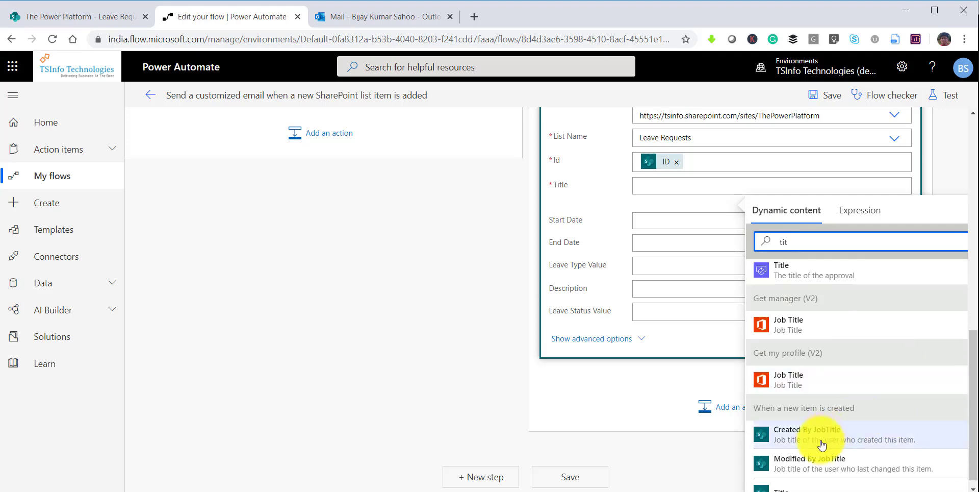
{"action": "left_click", "coordinate": [795, 461]}
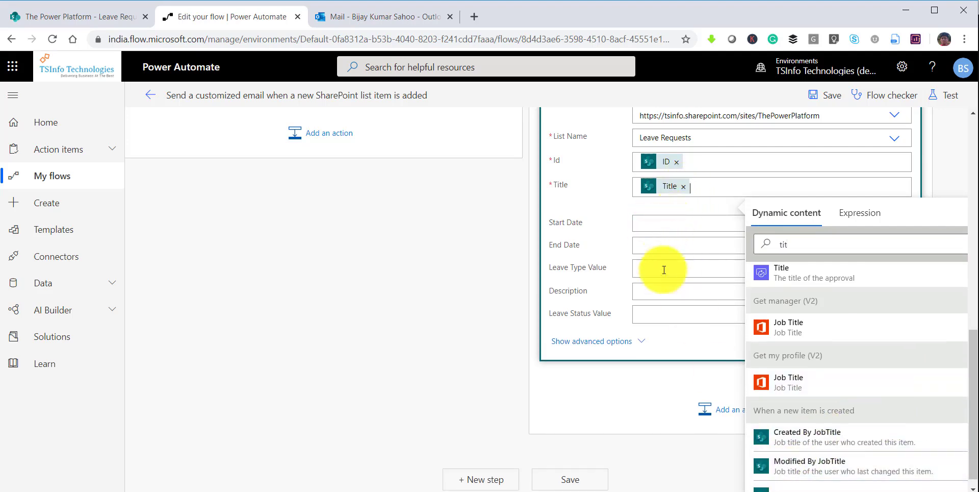
Set the Leave Status Value of the Update item 2 action to Rejected and collapse the action
{"action": "left_click", "coordinate": [668, 316]}
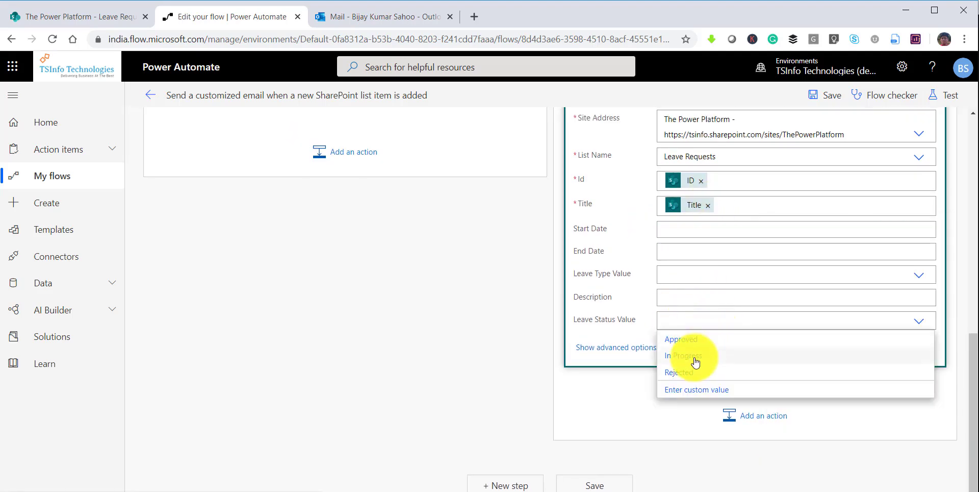
{"action": "left_click", "coordinate": [686, 364]}
{"action": "scroll", "coordinate": [439, 289], "scroll_direction": "up", "scroll_amount": 4}
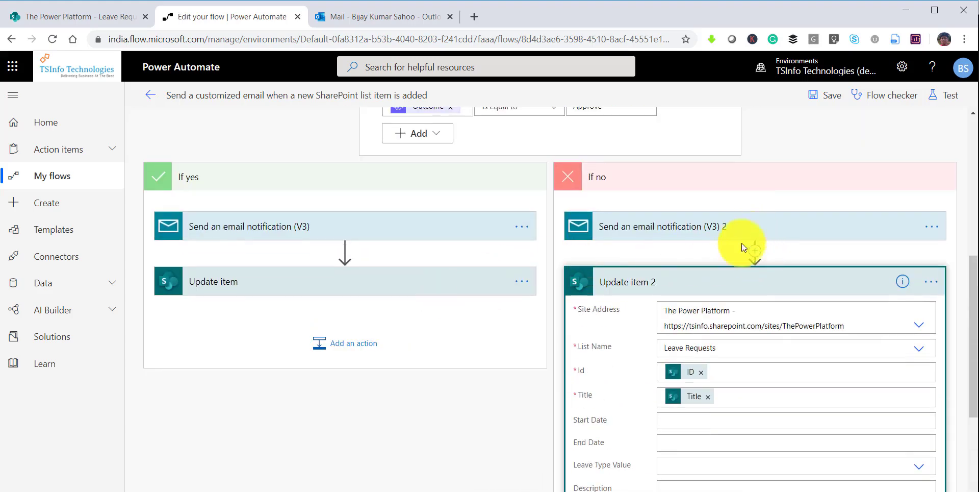
{"action": "left_click", "coordinate": [715, 280]}
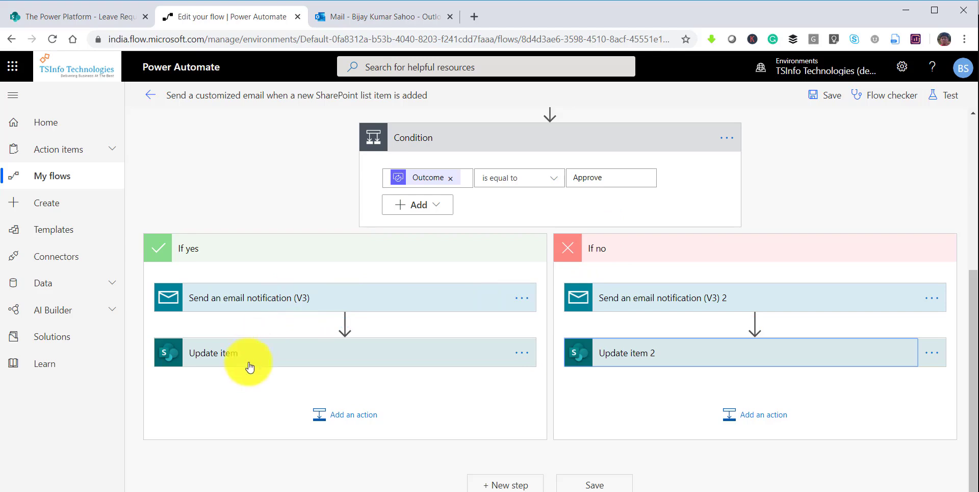
{"action": "right_click", "coordinate": [214, 356]}
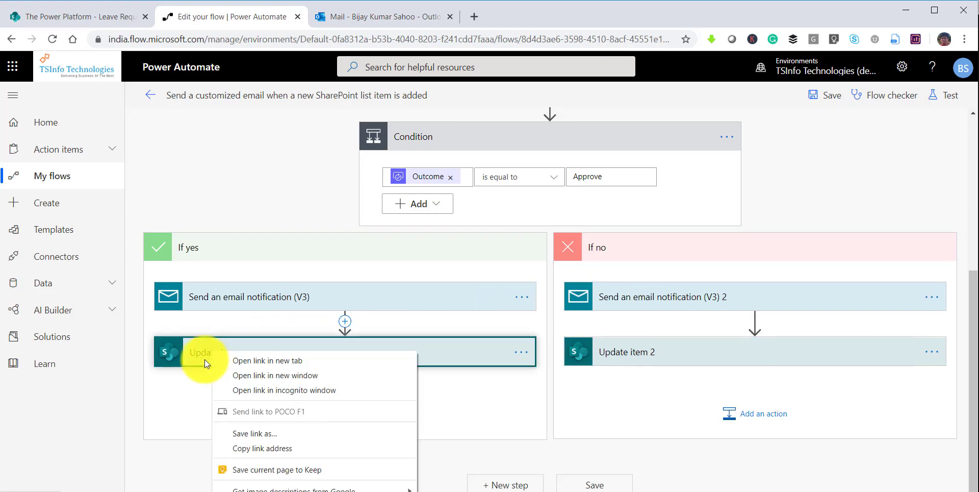
{"action": "left_click", "coordinate": [205, 360]}
{"action": "left_click", "coordinate": [220, 355]}
{"action": "left_click", "coordinate": [232, 284]}
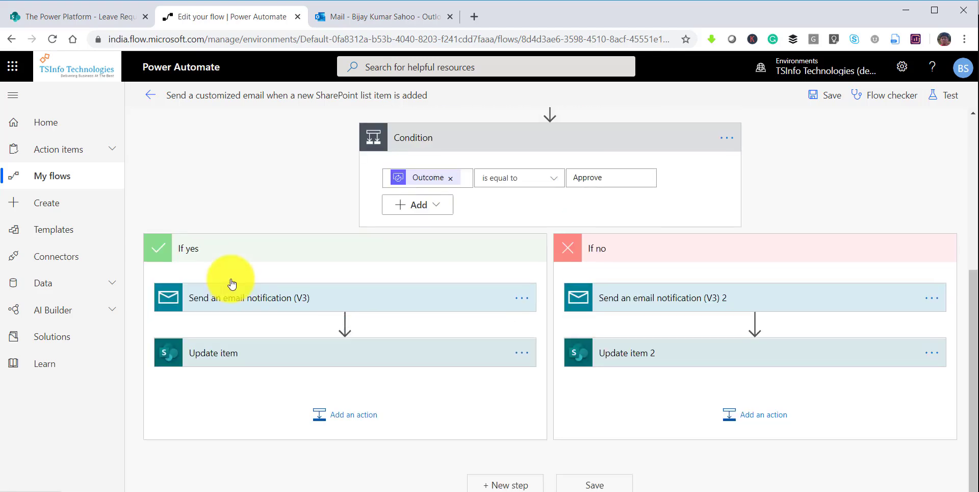
Rename the Update item action in the If yes branch as "Update Status to Approved"
{"action": "left_click", "coordinate": [517, 356]}
{"action": "left_click", "coordinate": [518, 355]}
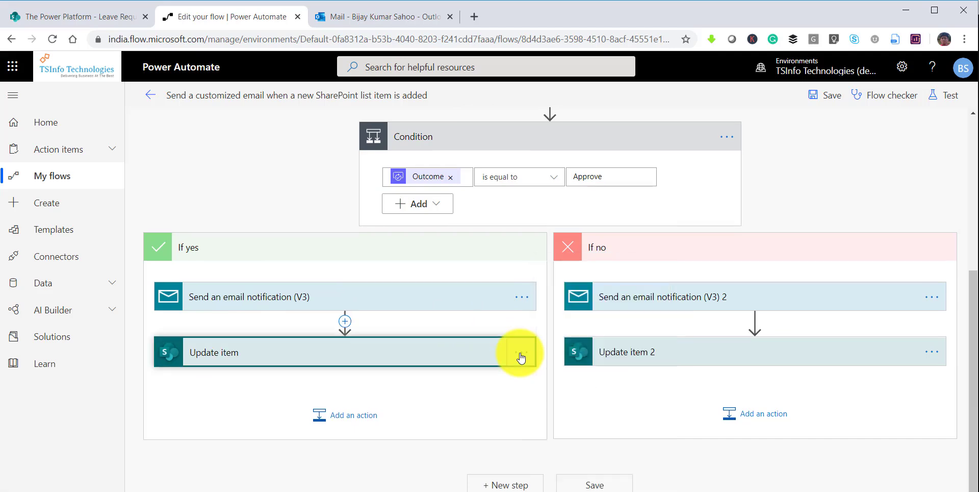
{"action": "left_click", "coordinate": [519, 356]}
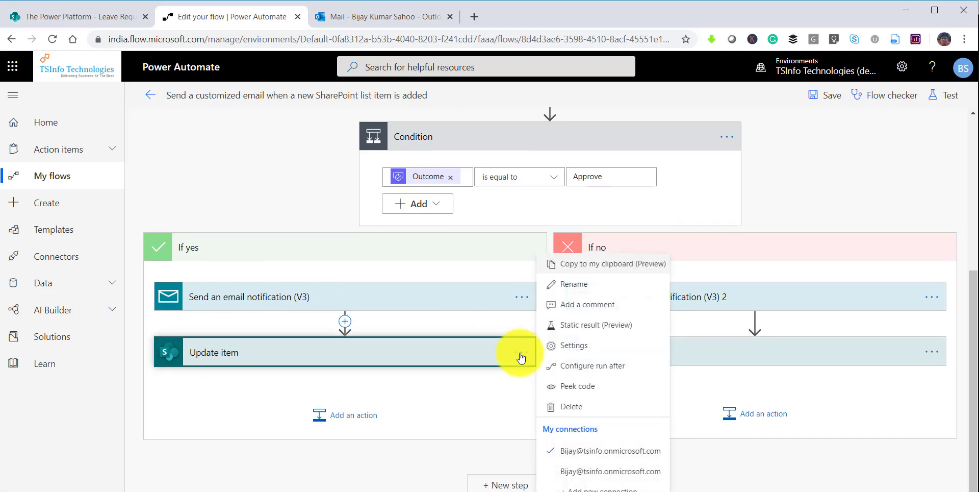
{"action": "left_click", "coordinate": [573, 284]}
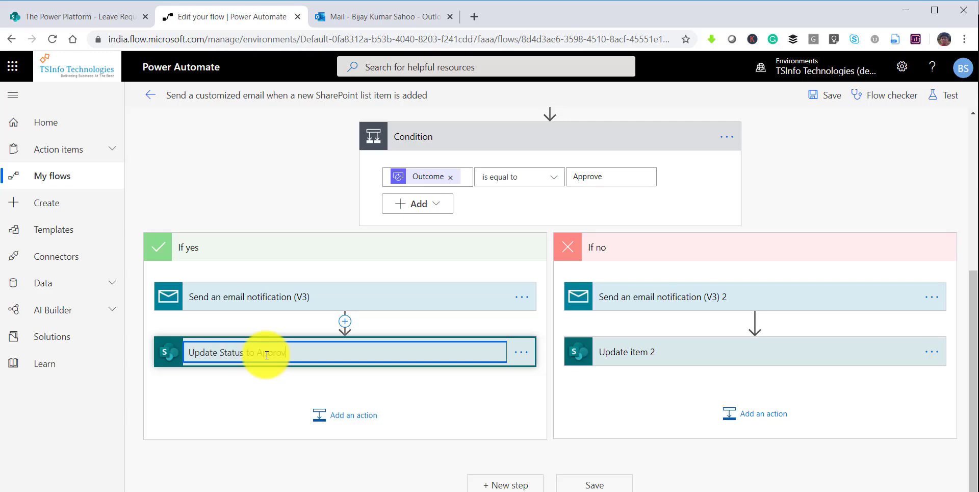
Rename the Update item 2 action in the If no branch as "Update Status to Rejected" and collapse it
{"action": "left_click", "coordinate": [637, 350]}
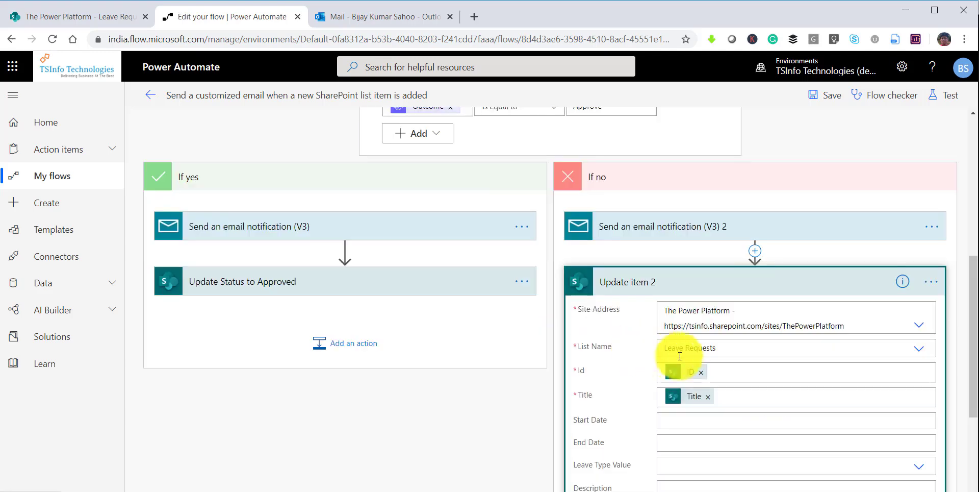
{"action": "left_click", "coordinate": [932, 282]}
{"action": "left_click", "coordinate": [856, 302]}
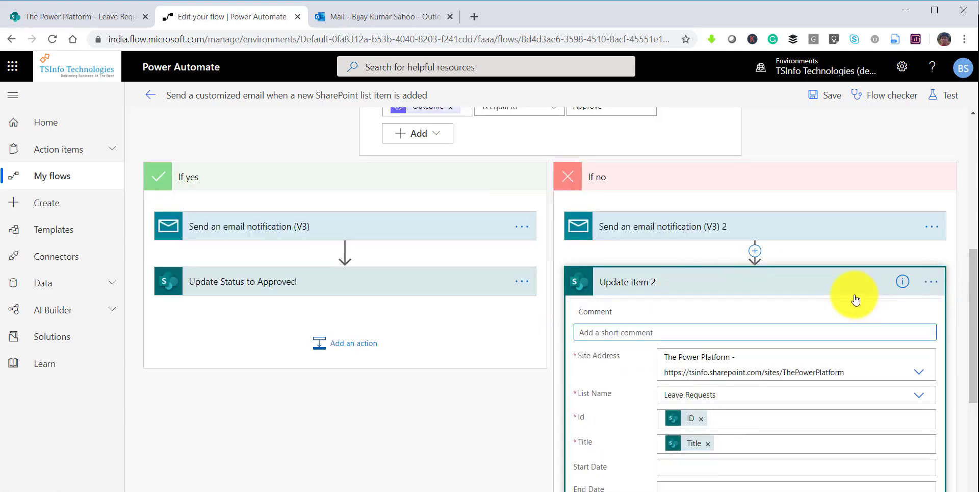
{"action": "left_click", "coordinate": [928, 287]}
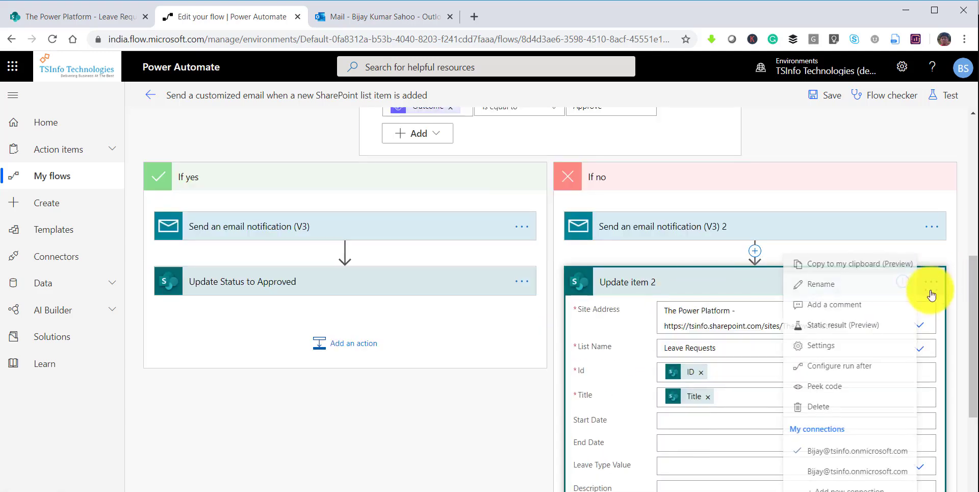
{"action": "left_click", "coordinate": [817, 291]}
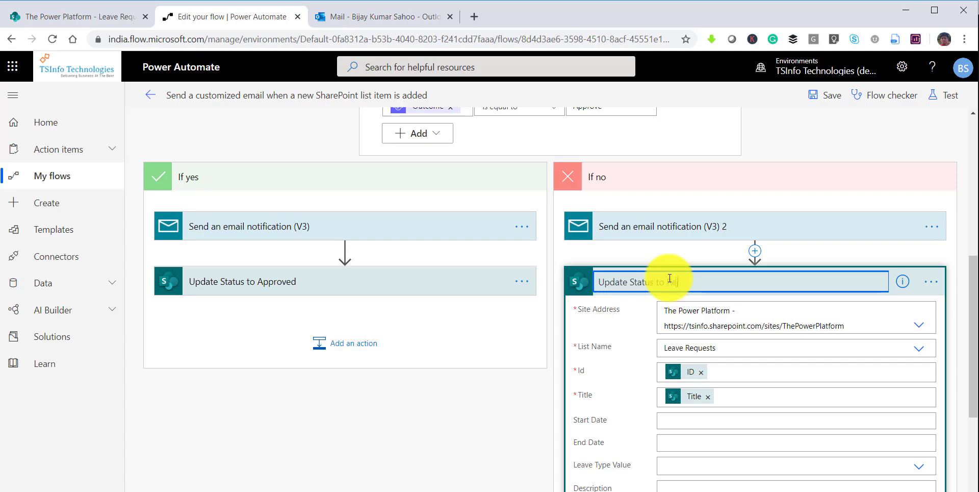
{"action": "left_click", "coordinate": [911, 284]}
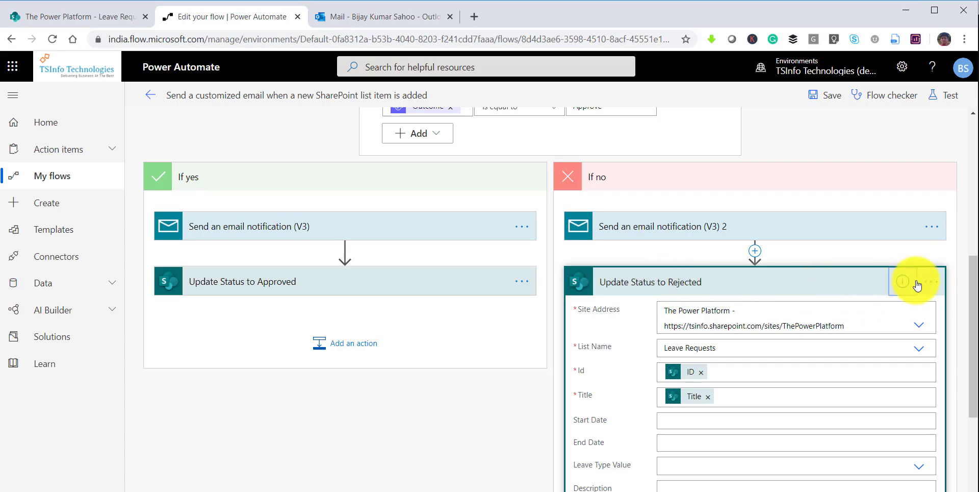
{"action": "left_click", "coordinate": [634, 282]}
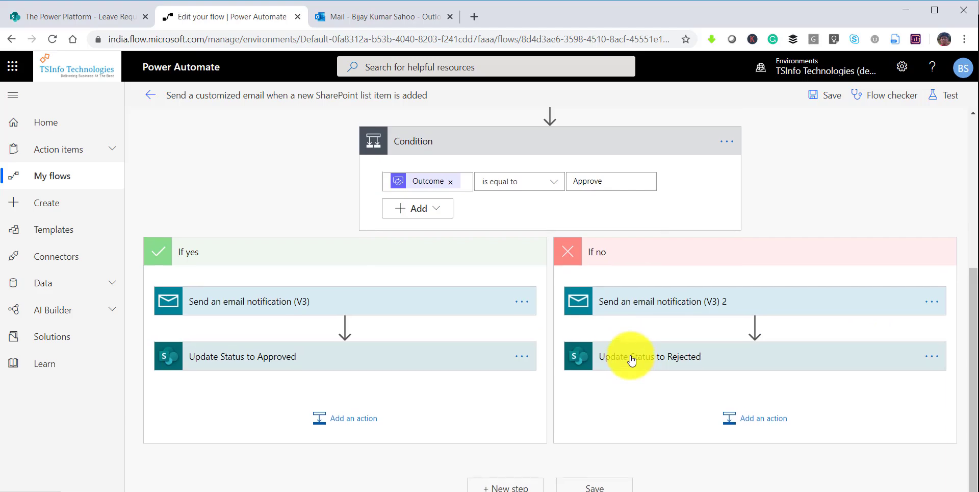
Save the flow and leave the editor for the flow's details page
{"action": "scroll", "coordinate": [632, 360], "scroll_direction": "up", "scroll_amount": 4}
{"action": "scroll", "coordinate": [631, 360], "scroll_direction": "down", "scroll_amount": 4}
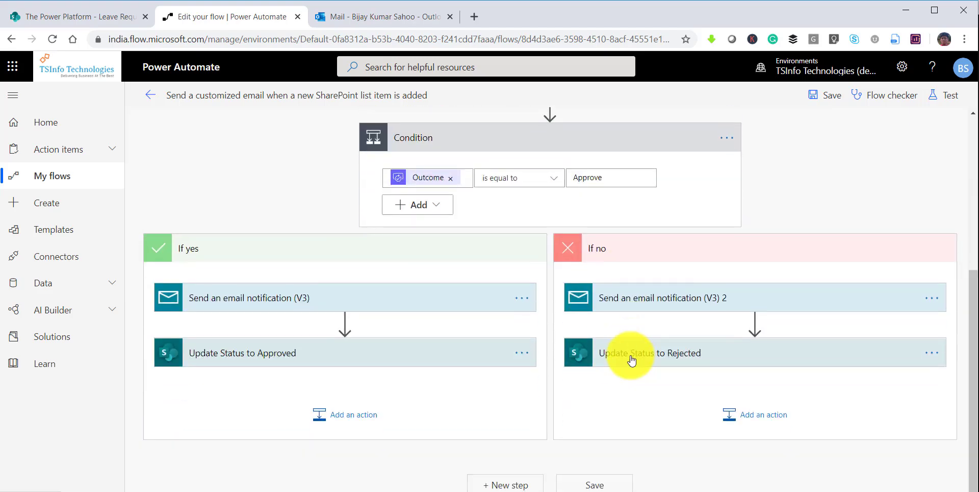
{"action": "scroll", "coordinate": [631, 361], "scroll_direction": "up", "scroll_amount": 5}
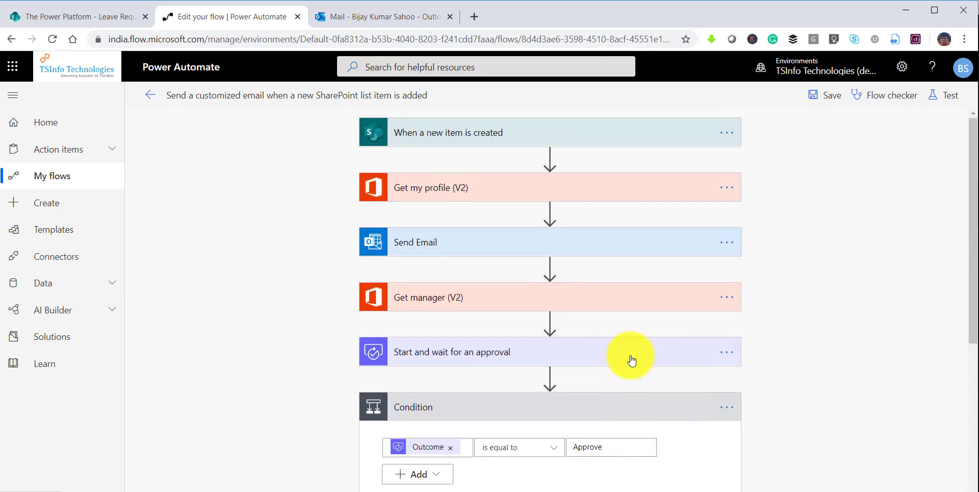
{"action": "left_click", "coordinate": [832, 96]}
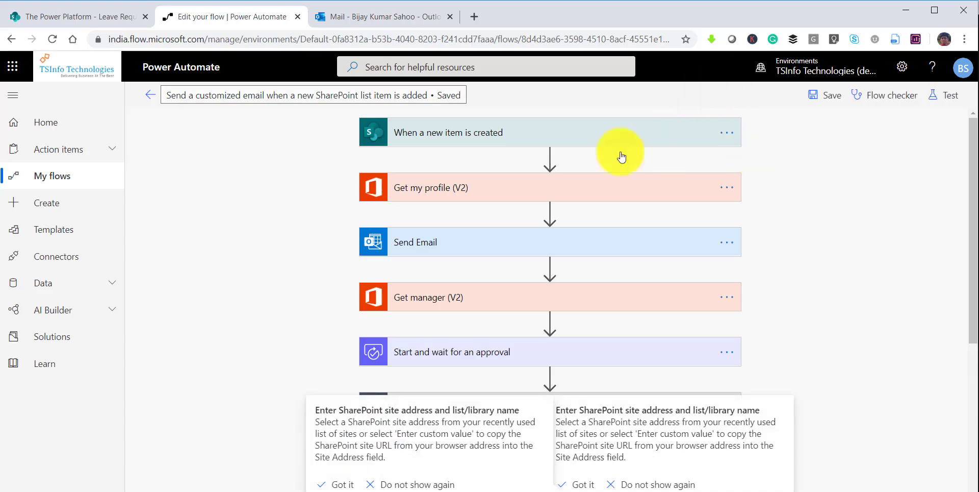
{"action": "scroll", "coordinate": [839, 240], "scroll_direction": "down", "scroll_amount": 5}
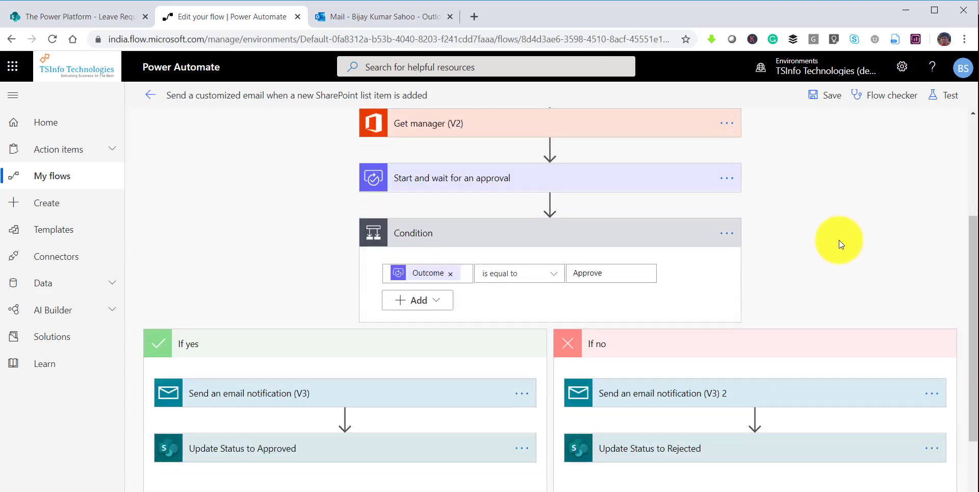
{"action": "scroll", "coordinate": [837, 241], "scroll_direction": "up", "scroll_amount": 5}
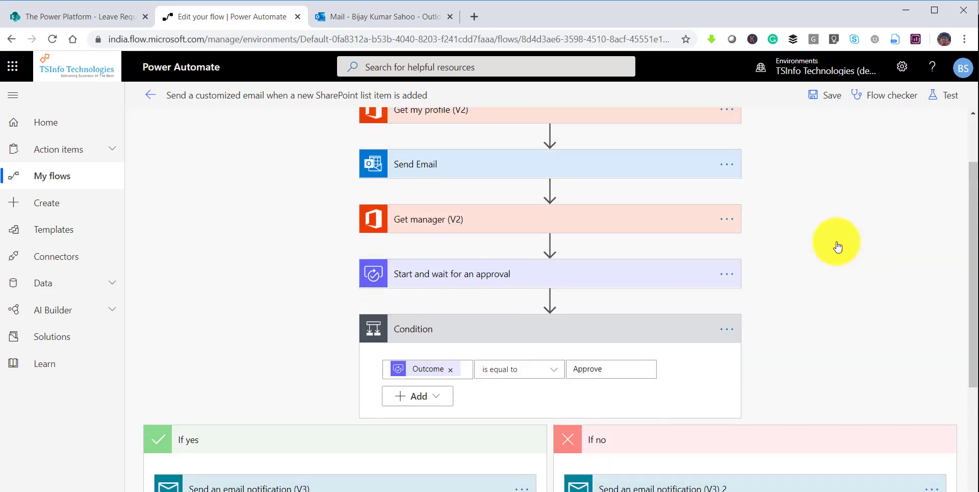
{"action": "left_click", "coordinate": [150, 95]}
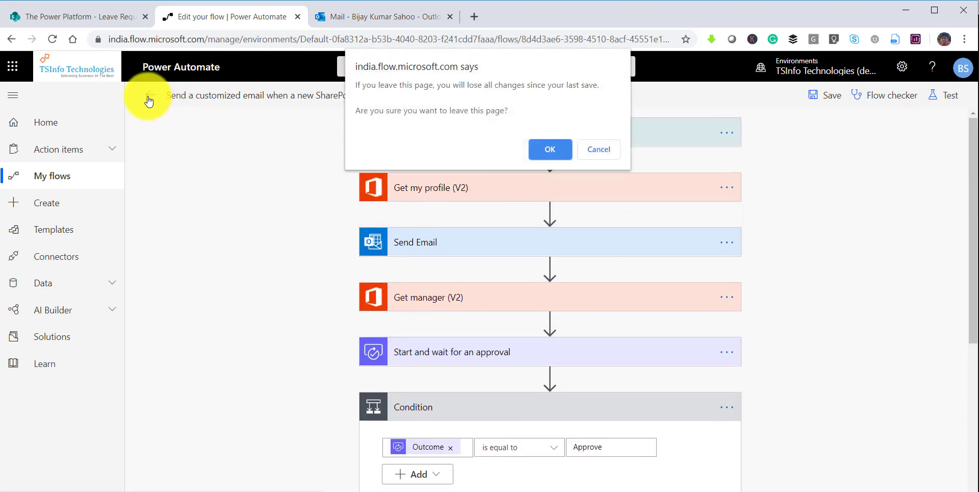
{"action": "left_click", "coordinate": [533, 149]}
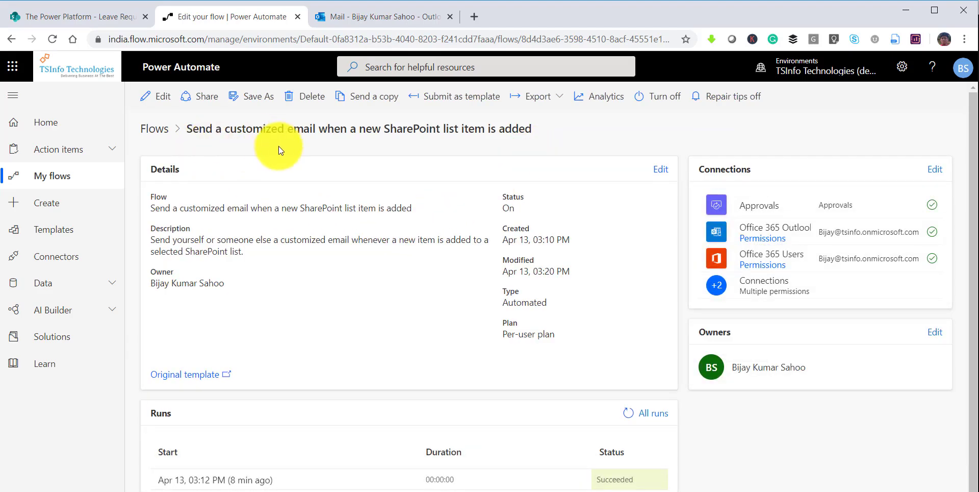
Switch to the SharePoint Leave Requests list, reload it, and start a new item titled with the requester's first name plus "Leave"
{"action": "left_click", "coordinate": [83, 16]}
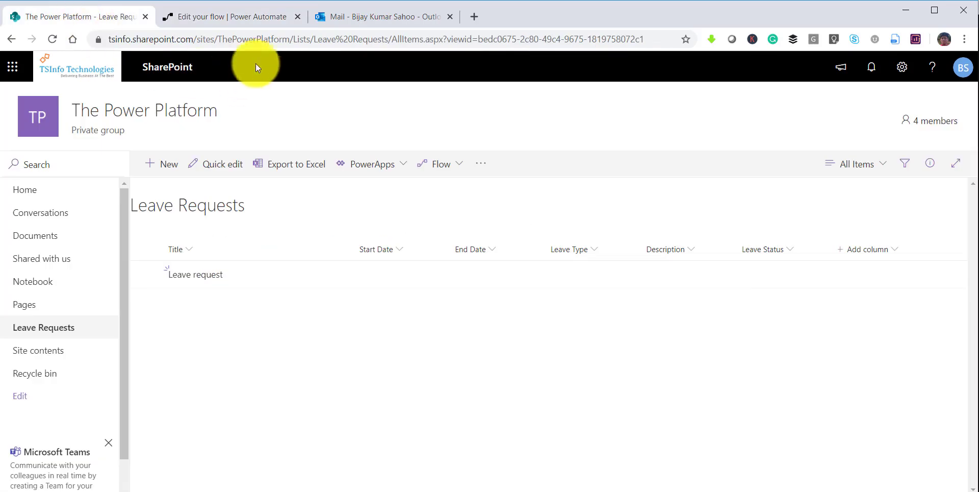
{"action": "left_click", "coordinate": [255, 45]}
{"action": "key", "text": "Return"}
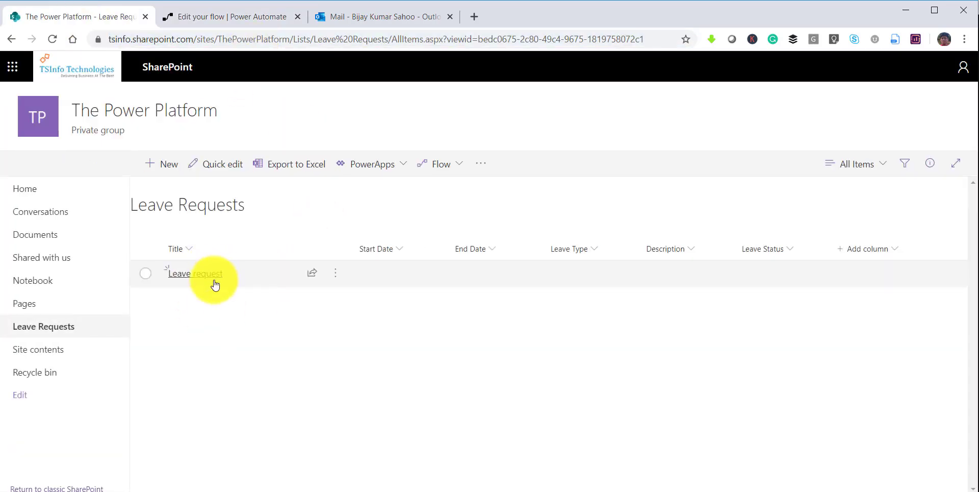
{"action": "left_click", "coordinate": [171, 169]}
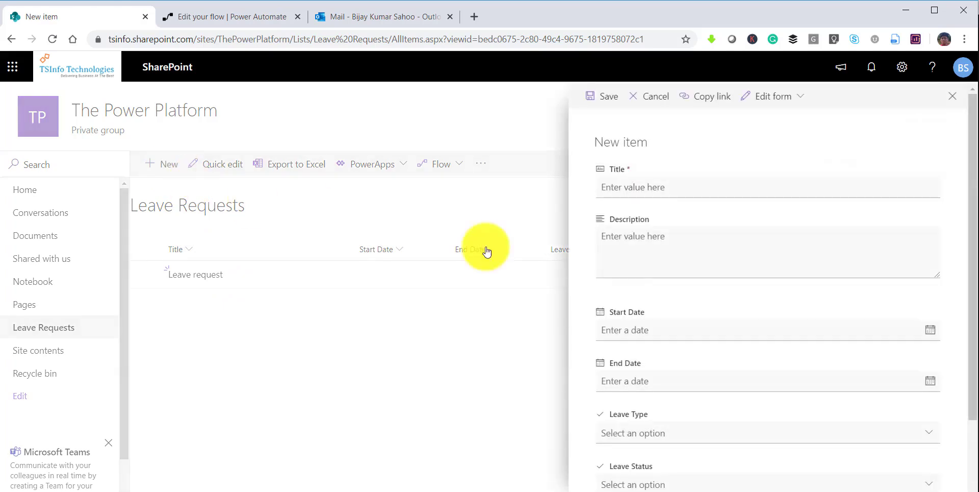
{"action": "left_click", "coordinate": [652, 185]}
{"action": "type", "text": "Bijay Leave"}
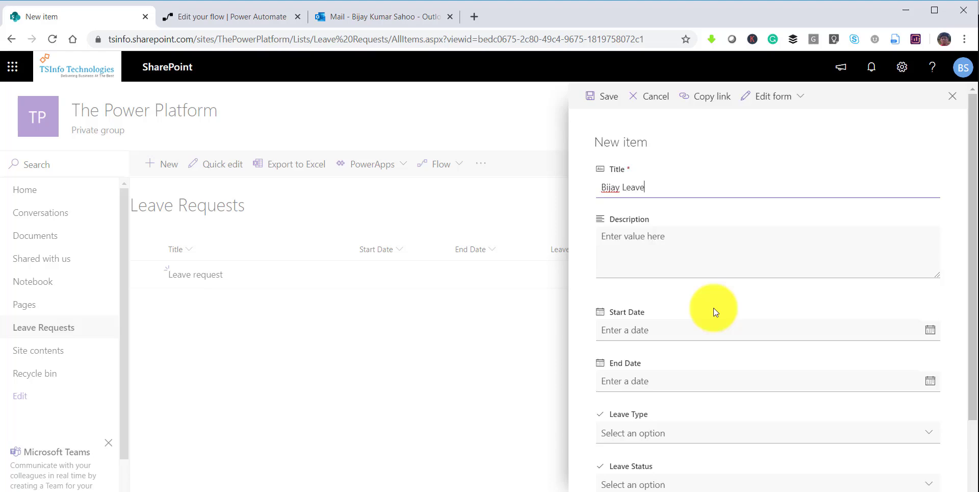
Set the new leave request's Start Date to 4/15/2020 and End Date to 4/17/2020
{"action": "scroll", "coordinate": [715, 307], "scroll_direction": "down", "scroll_amount": 2}
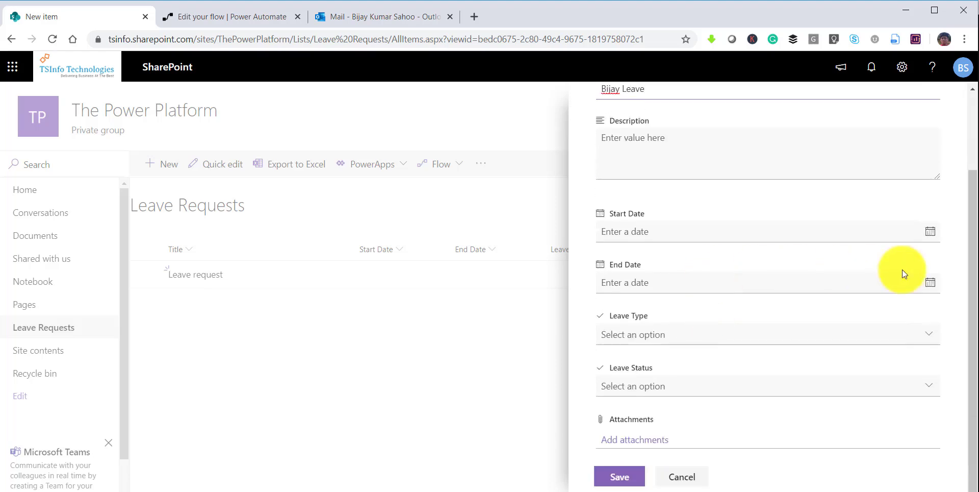
{"action": "left_click", "coordinate": [931, 231]}
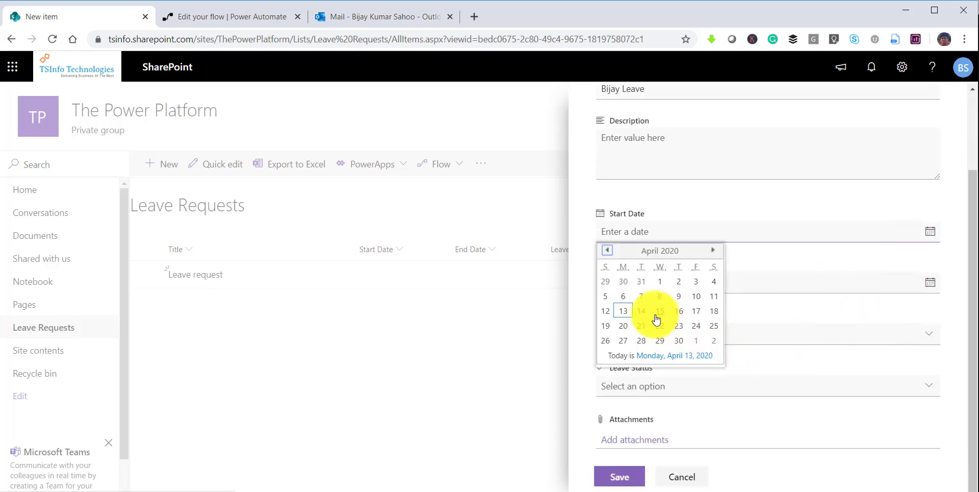
{"action": "left_click", "coordinate": [651, 312]}
{"action": "left_click", "coordinate": [932, 285]}
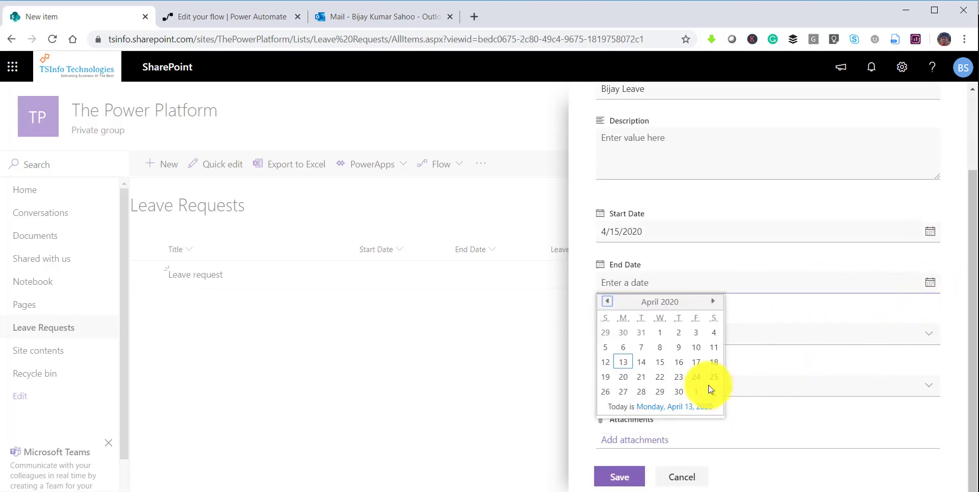
{"action": "left_click", "coordinate": [696, 362]}
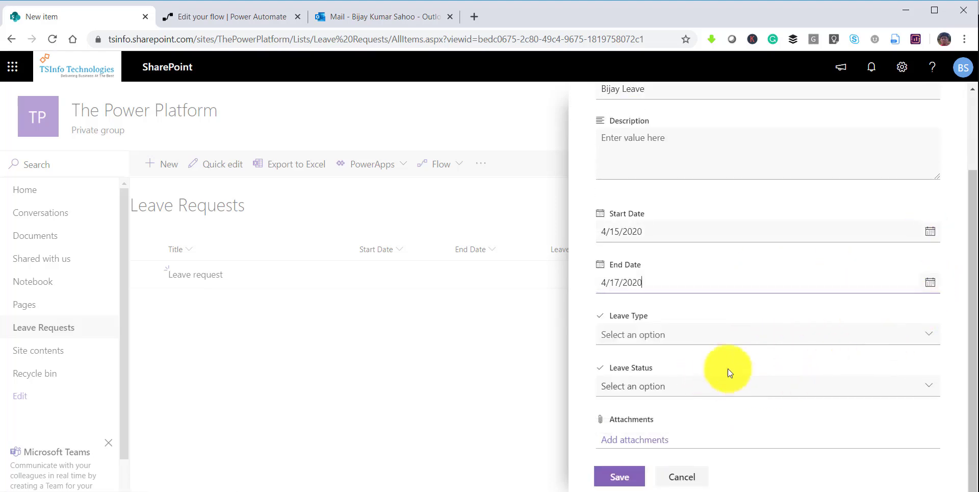
Set Leave Type to Medical Leave and Leave Status to In Progress, save the new item, and reload the list
{"action": "left_click", "coordinate": [681, 334]}
{"action": "left_click", "coordinate": [678, 417]}
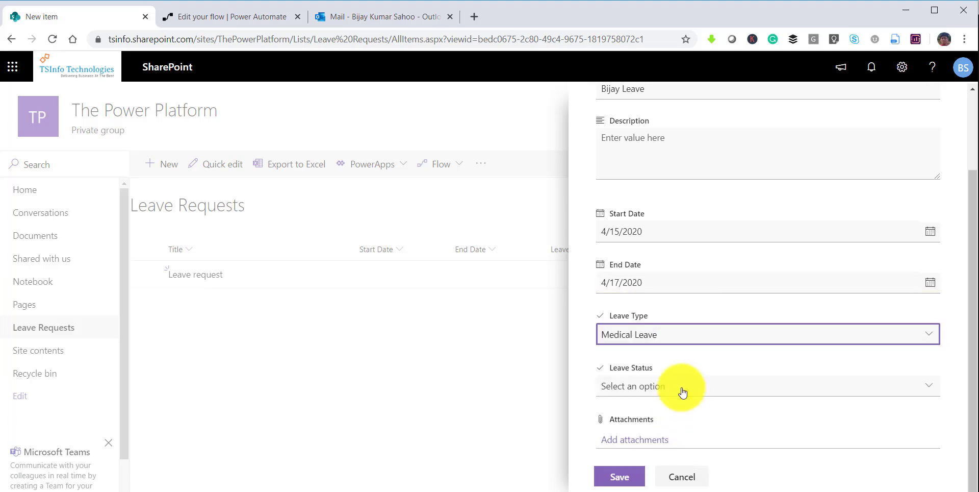
{"action": "left_click", "coordinate": [681, 387]}
{"action": "left_click", "coordinate": [680, 427]}
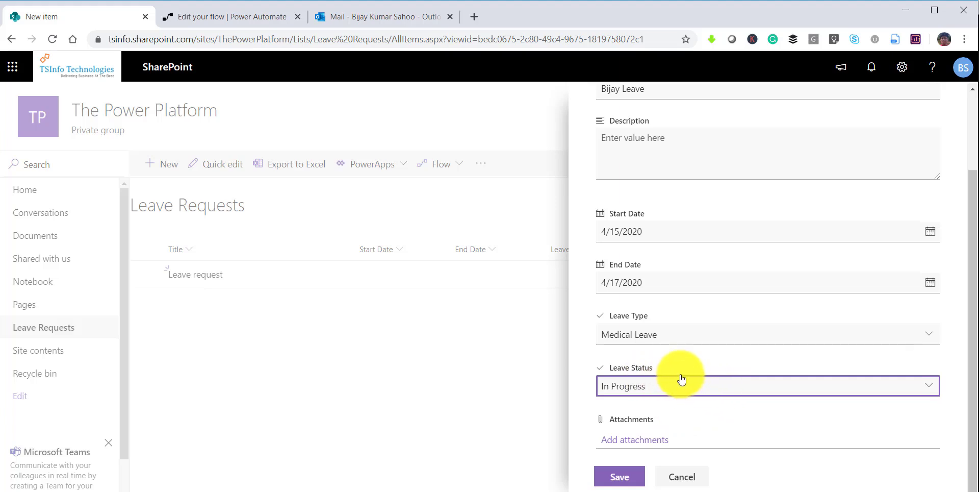
{"action": "left_click", "coordinate": [620, 476]}
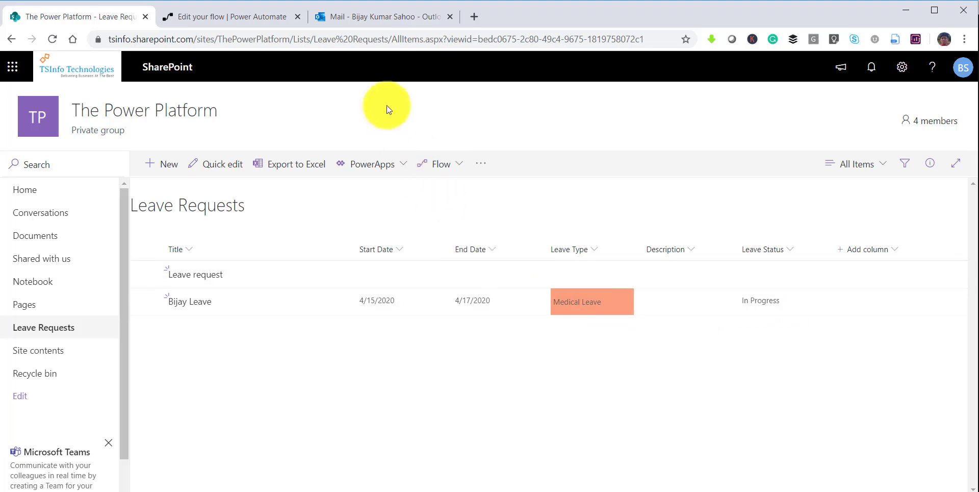
{"action": "left_click", "coordinate": [368, 43]}
{"action": "key", "text": "Return"}
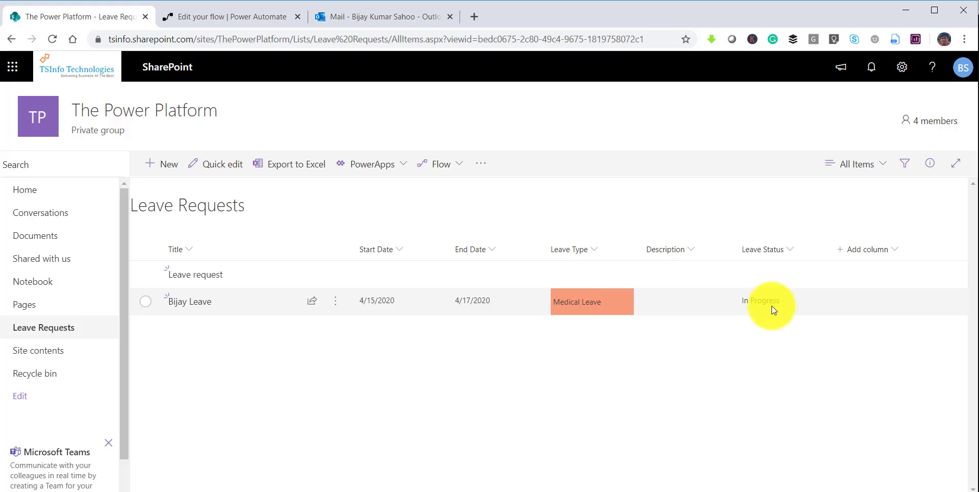
Switch to Power Automate and open the latest run of the customized email flow to examine each action's status
{"action": "left_click", "coordinate": [228, 18]}
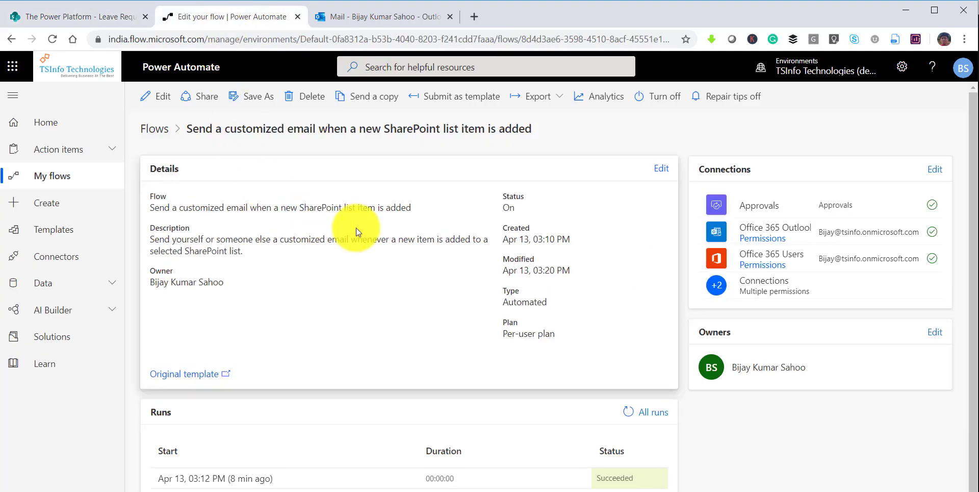
{"action": "left_click", "coordinate": [67, 180]}
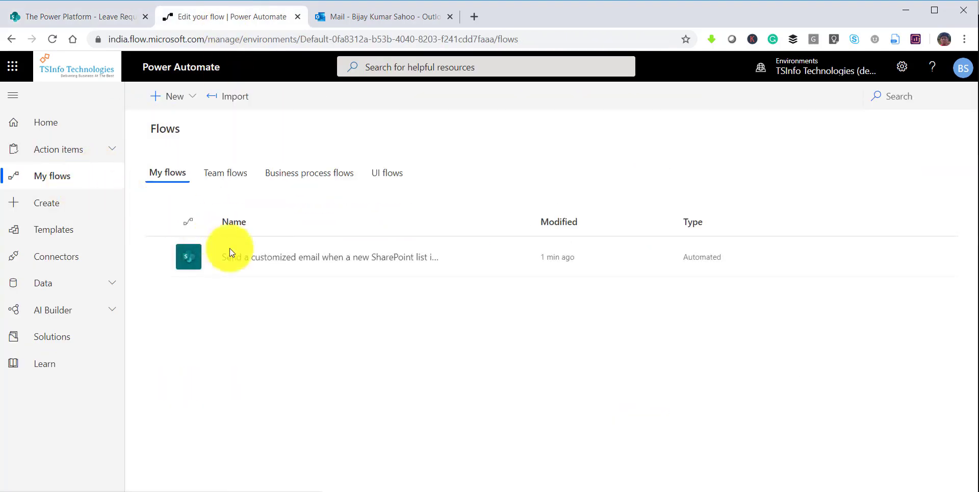
{"action": "left_click", "coordinate": [302, 258]}
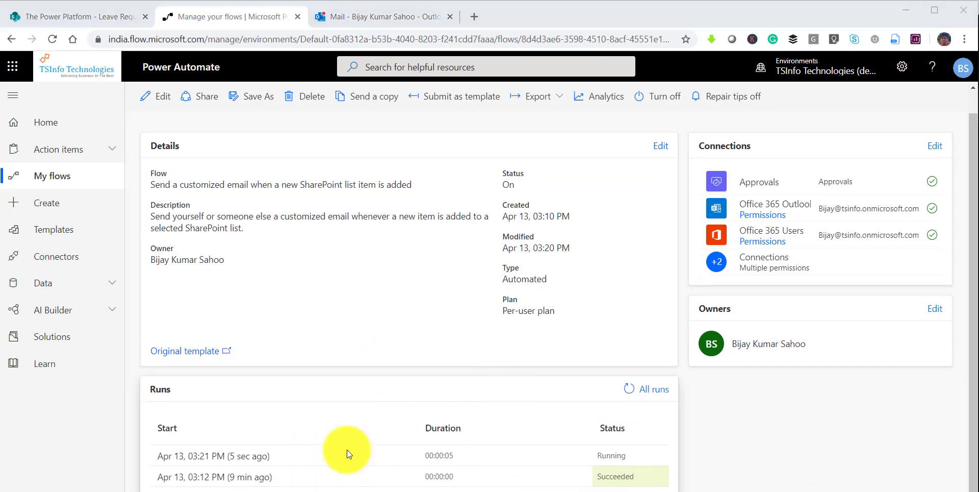
{"action": "left_click", "coordinate": [256, 457]}
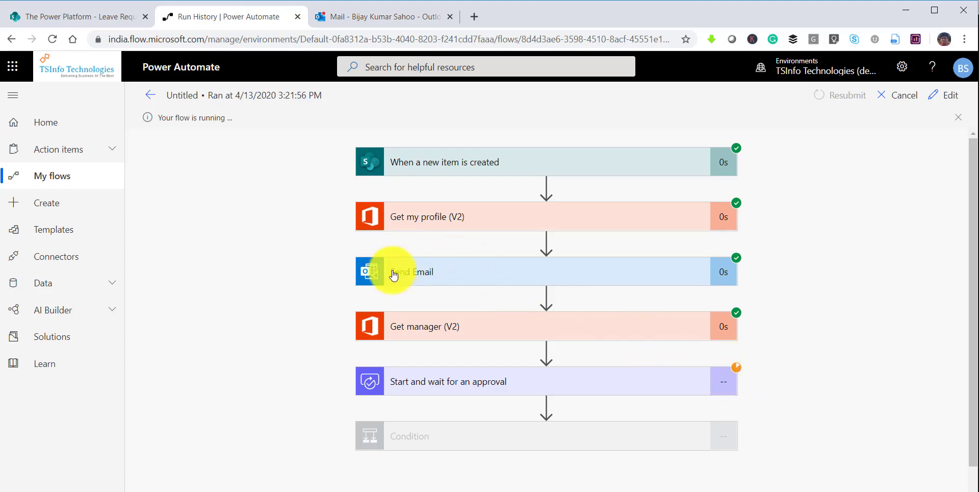
Switch to the requester's Outlook inbox and read the newest "New item added" email, checking the item title in its details
{"action": "left_click", "coordinate": [379, 12]}
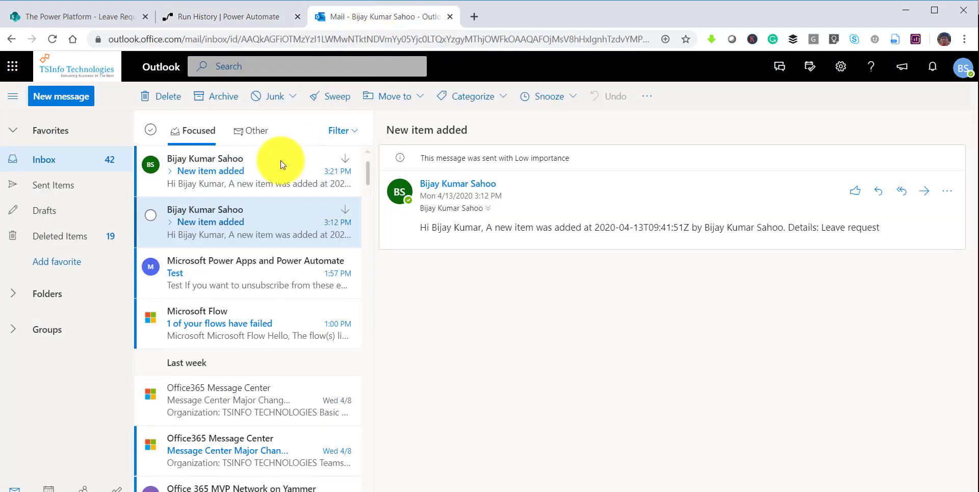
{"action": "left_click", "coordinate": [281, 160]}
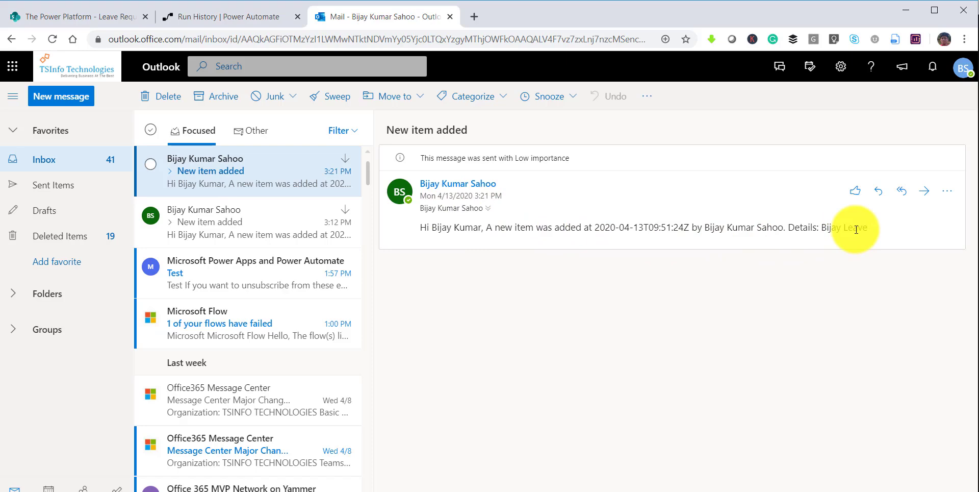
{"action": "left_click_drag", "start_coordinate": [826, 228], "coordinate": [867, 227]}
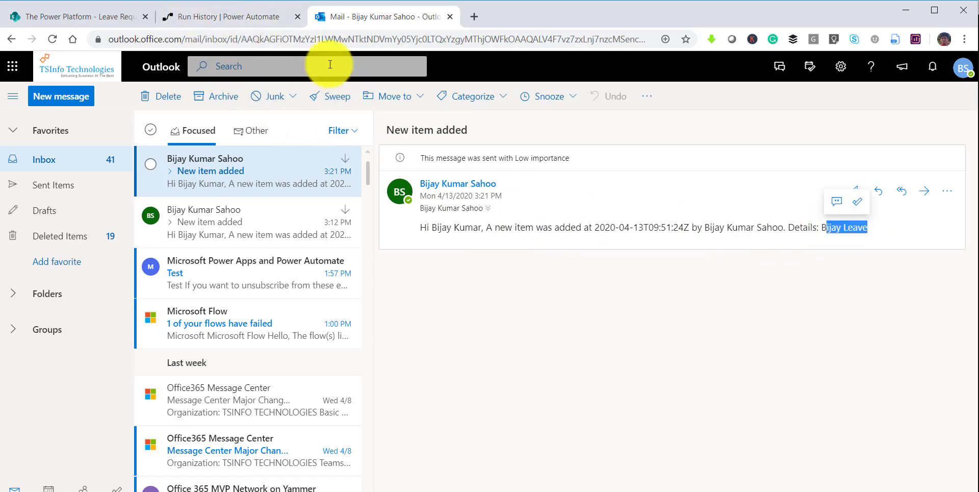
Recheck the flow run, switch to the manager's Outlook inbox, and open the leave request approval email from Microsoft Flow
{"action": "left_click", "coordinate": [262, 17]}
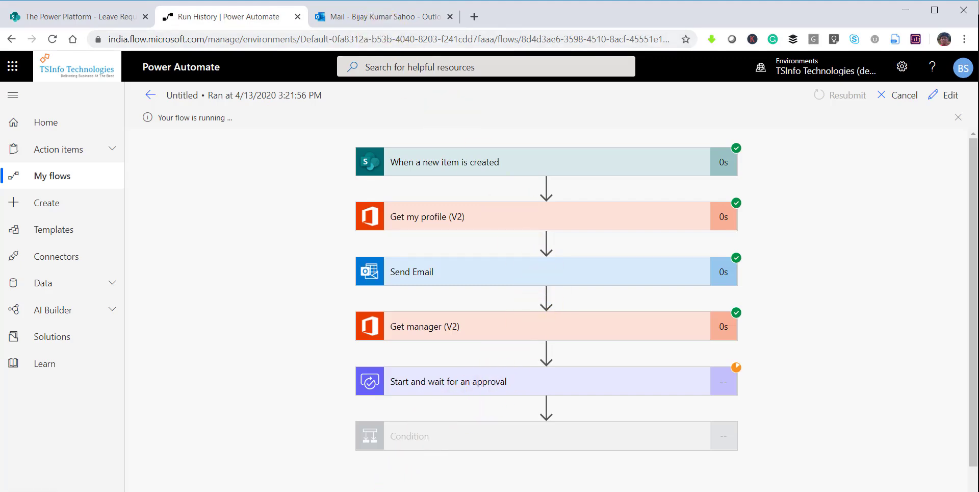
{"action": "left_click", "coordinate": [415, 449]}
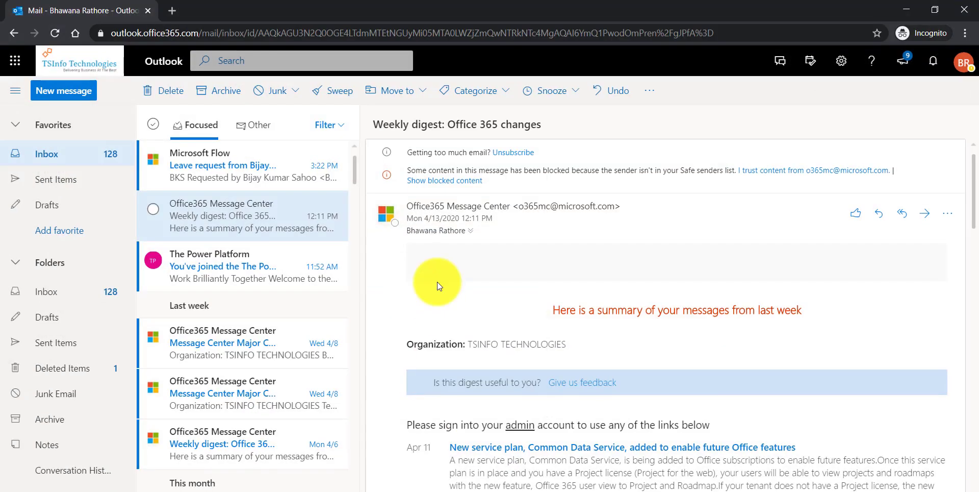
{"action": "left_click", "coordinate": [231, 166]}
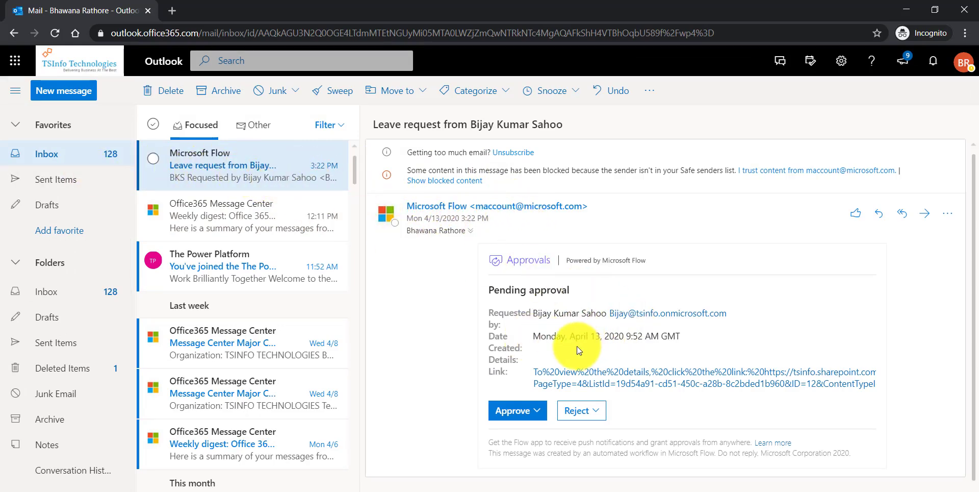
Approve the pending leave request from the approval email with the comment "a[pproved" and submit the response
{"action": "left_click", "coordinate": [511, 414]}
{"action": "scroll", "coordinate": [510, 408], "scroll_direction": "down", "scroll_amount": 2}
{"action": "left_click", "coordinate": [510, 332]}
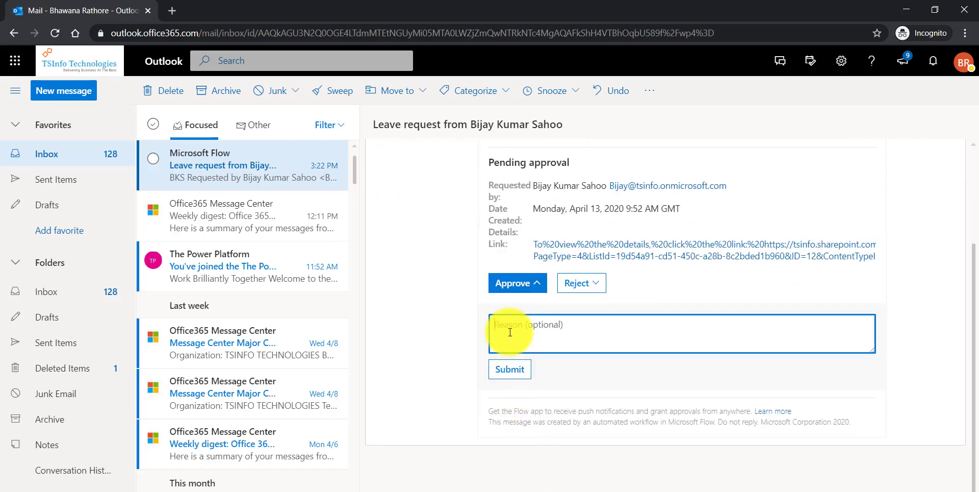
{"action": "type", "text": "a[pproved"}
{"action": "left_click", "coordinate": [508, 370]}
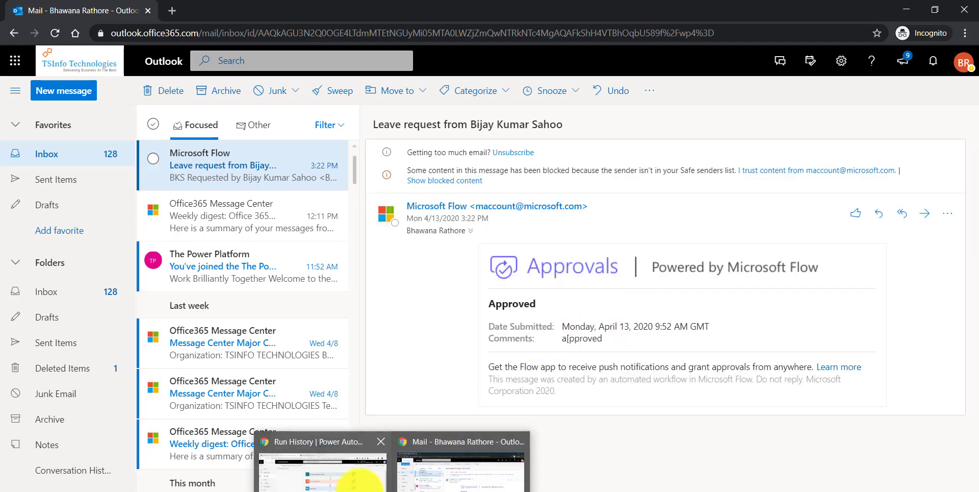
Switch to the Power Automate run, refresh it, and expand the Condition to examine its result and both branches
{"action": "left_click", "coordinate": [352, 469]}
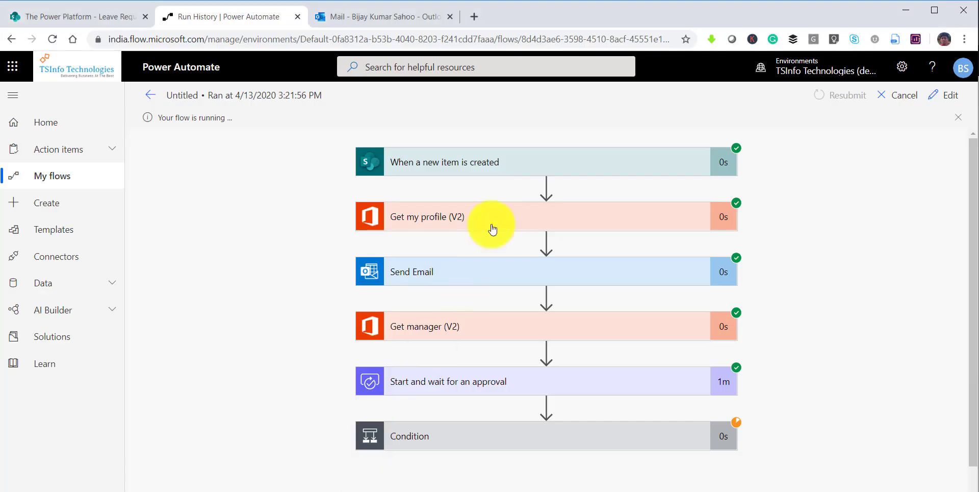
{"action": "left_click", "coordinate": [433, 32]}
{"action": "key", "text": "Return"}
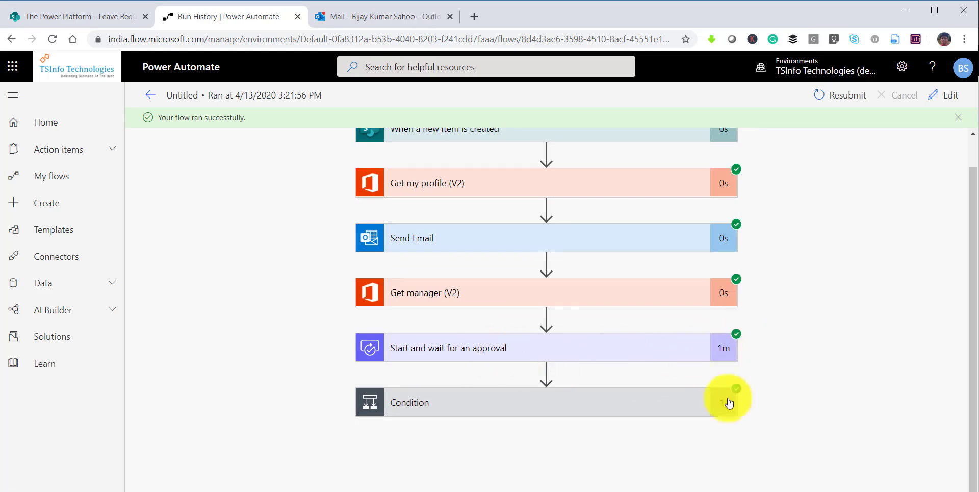
{"action": "left_click", "coordinate": [457, 403]}
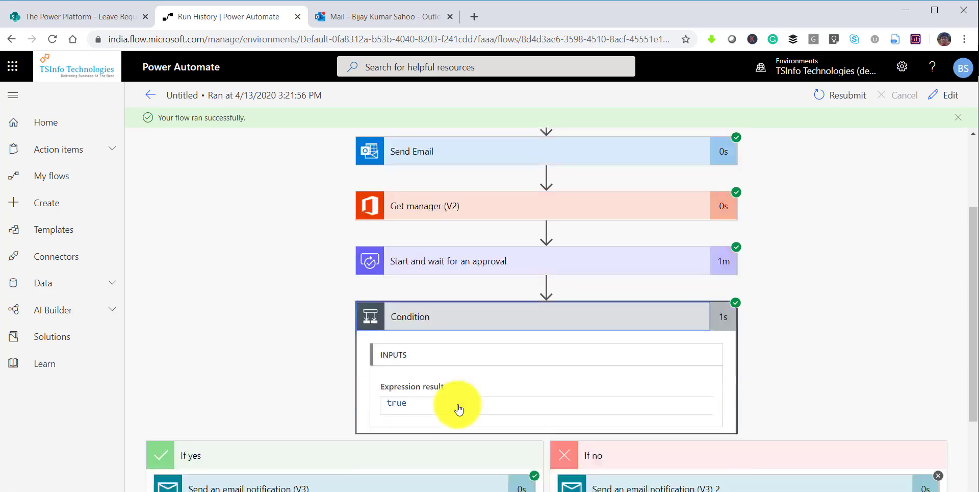
{"action": "scroll", "coordinate": [458, 408], "scroll_direction": "down", "scroll_amount": 3}
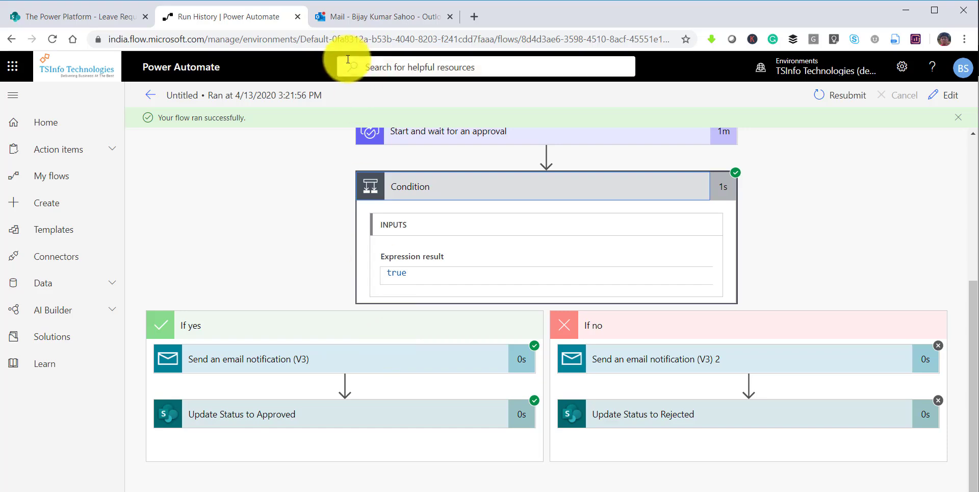
Read the "Leave request approved" email in the requester's Outlook inbox, and check the Bijay Leave item's Leave Status in the SharePoint list
{"action": "left_click", "coordinate": [352, 11]}
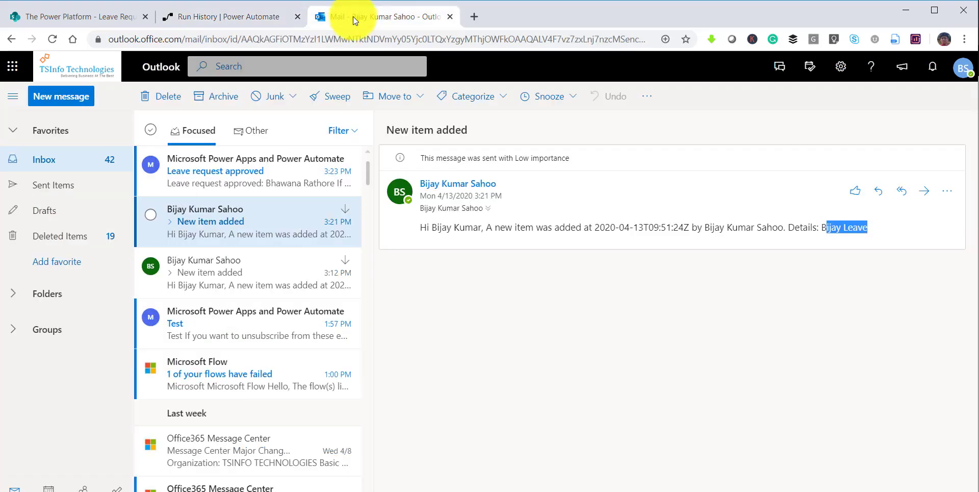
{"action": "left_click", "coordinate": [227, 179]}
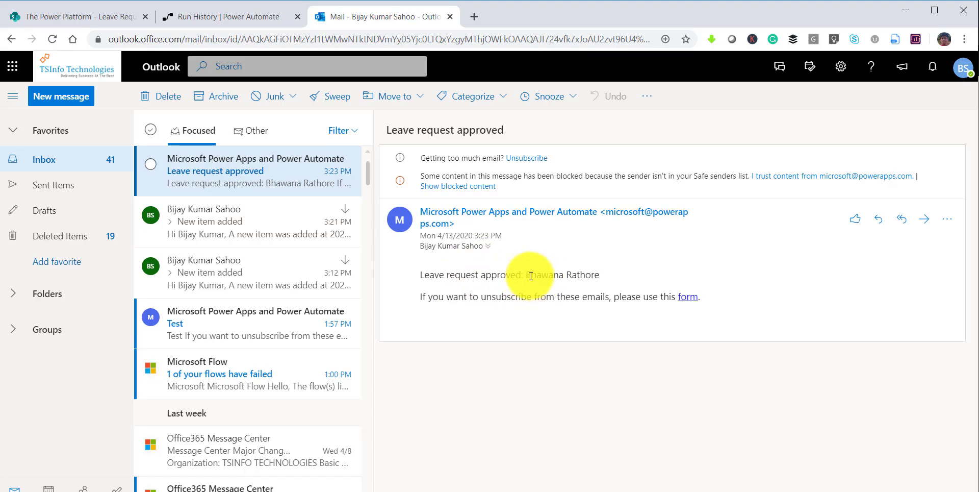
{"action": "left_click_drag", "start_coordinate": [526, 275], "coordinate": [601, 277]}
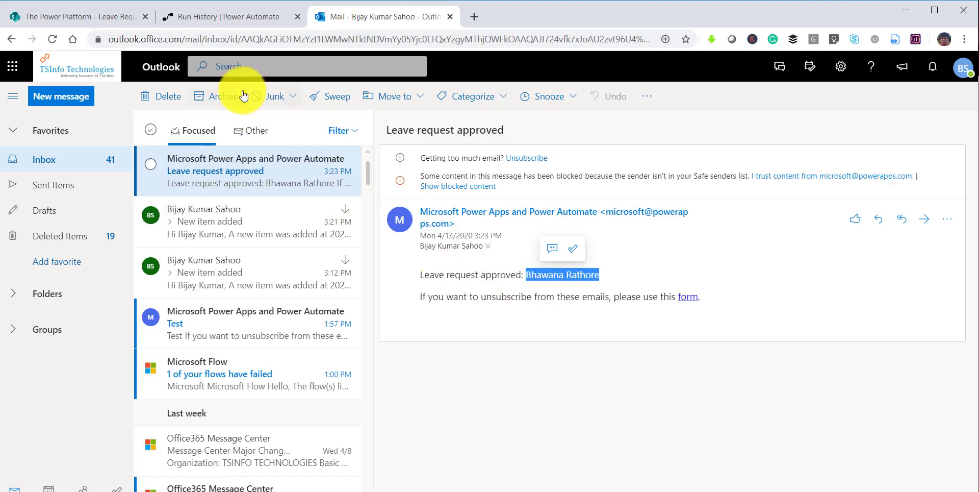
{"action": "left_click", "coordinate": [105, 16]}
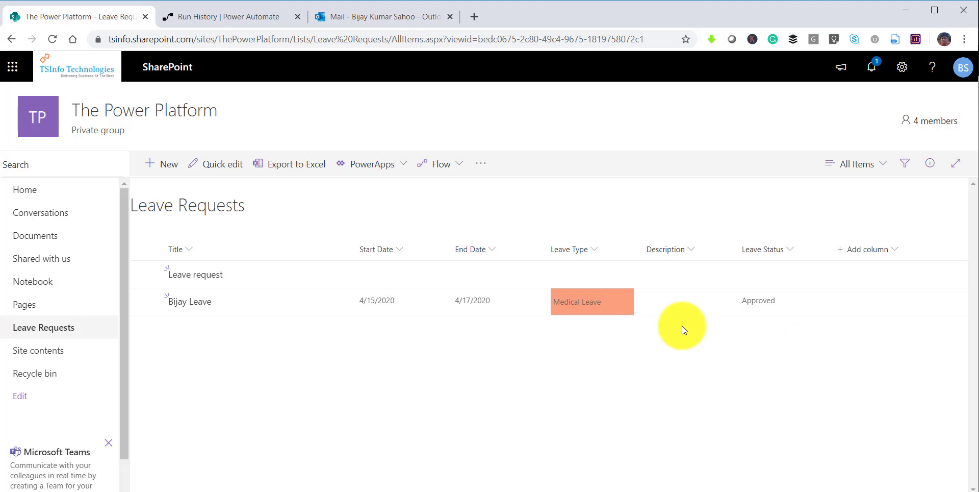
Return to Power Automate, open the customized email flow for editing, and expand the Condition to review its If yes and If no branches
{"action": "left_click", "coordinate": [262, 17]}
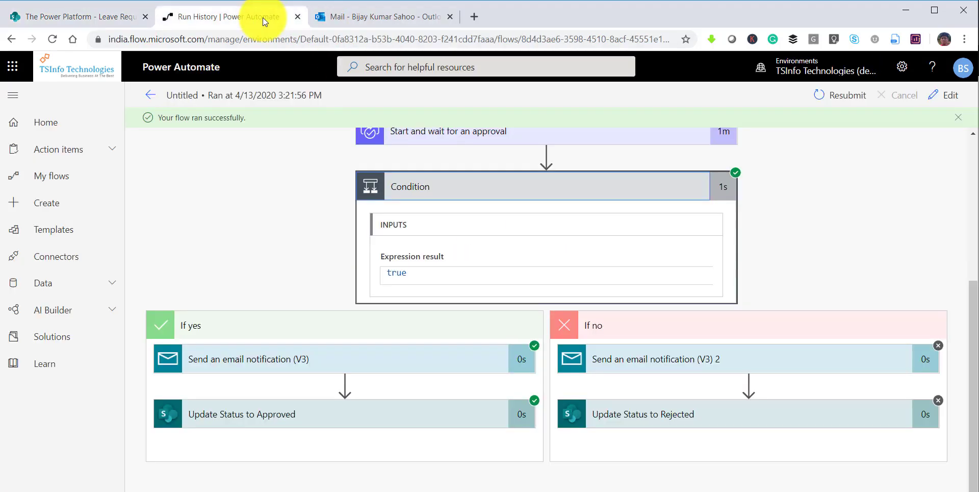
{"action": "left_click", "coordinate": [150, 95]}
{"action": "left_click", "coordinate": [157, 96]}
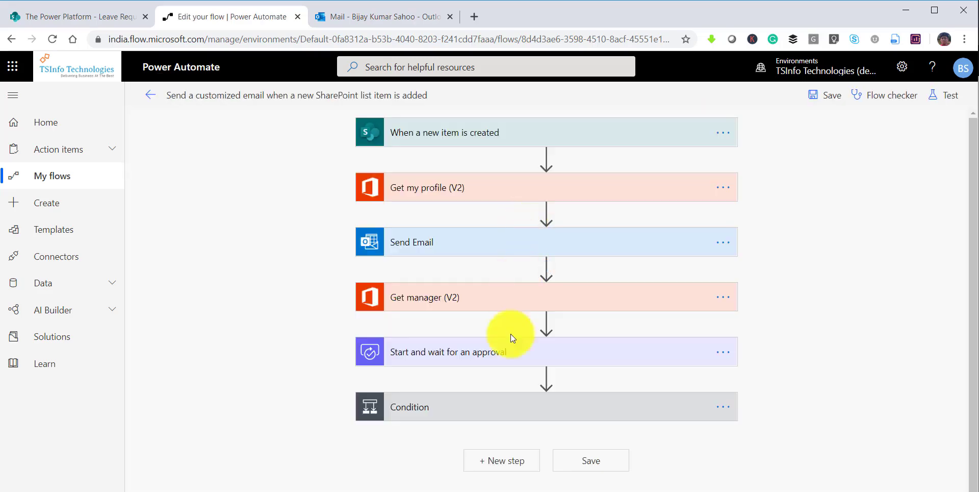
{"action": "left_click", "coordinate": [503, 407]}
{"action": "scroll", "coordinate": [313, 306], "scroll_direction": "down", "scroll_amount": 1}
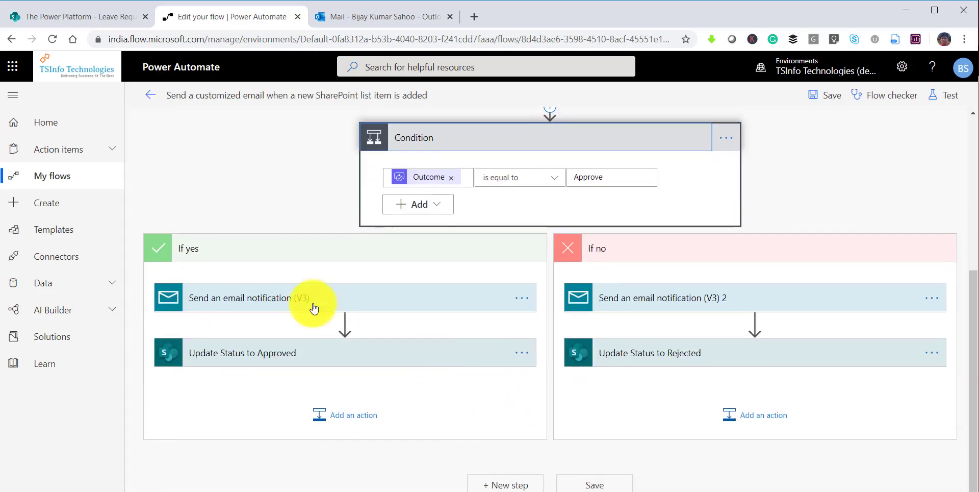